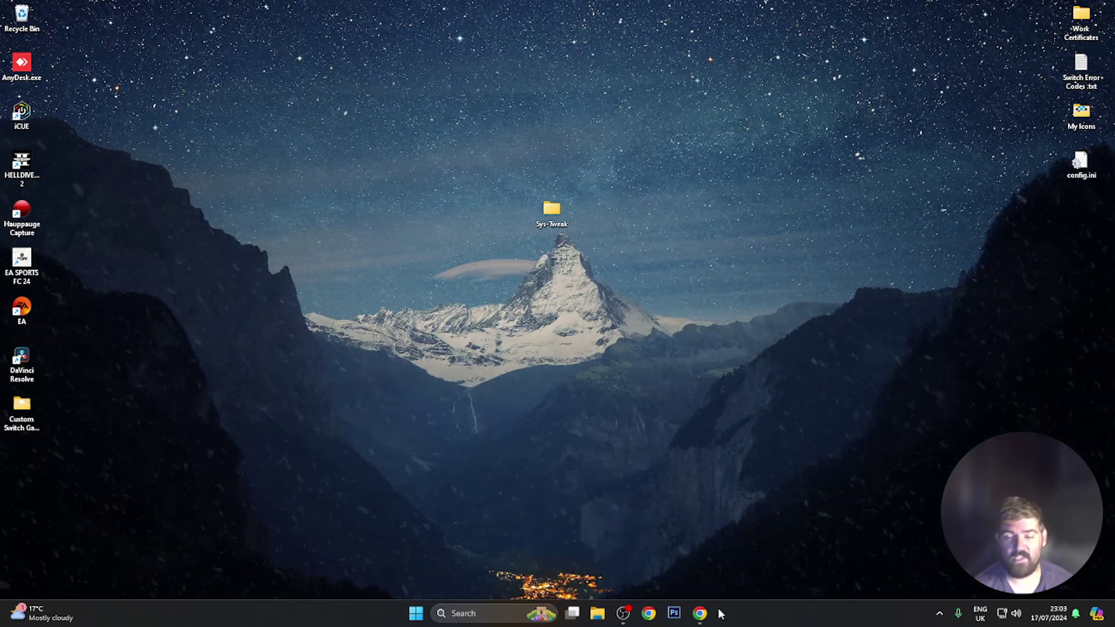
pyautogui.click(700, 613)
pyautogui.scroll(-7, 511, 361)
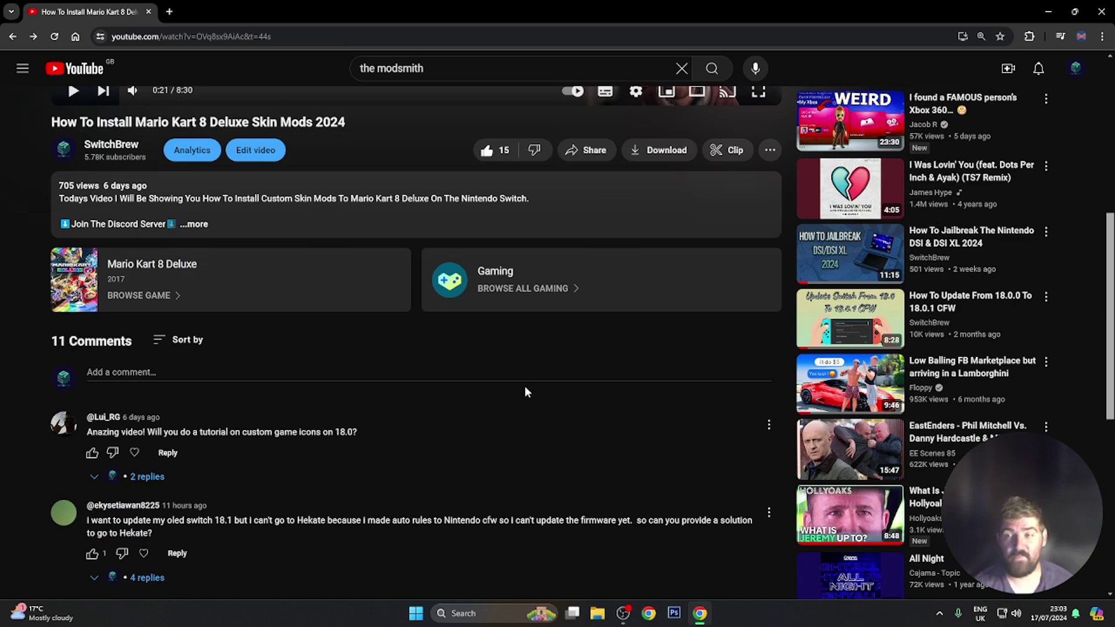
pyautogui.click(1049, 12)
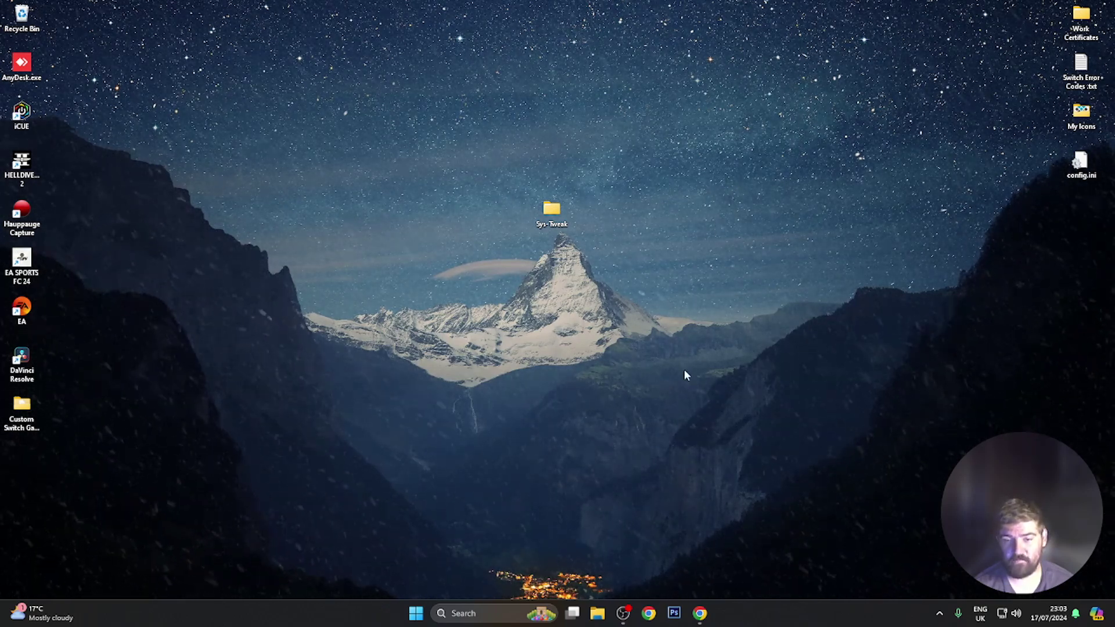
# Open the SWITCH SD card's atmosphere\contents folder in File Explorer.
pyautogui.click(603, 609)
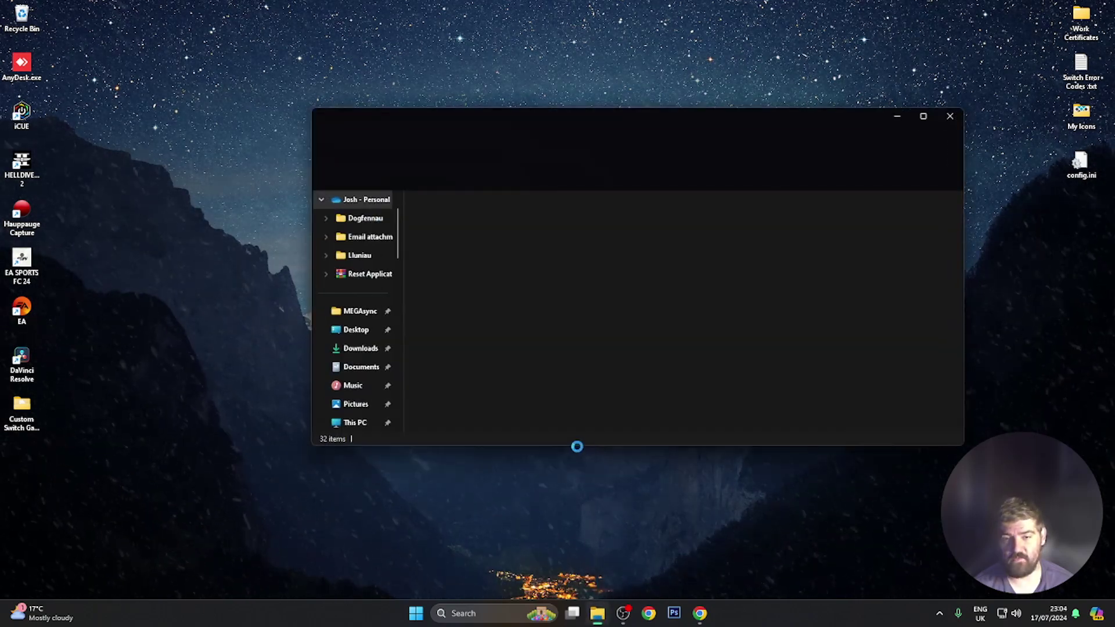
pyautogui.scroll(-10, 392, 381)
pyautogui.scroll(4, 380, 349)
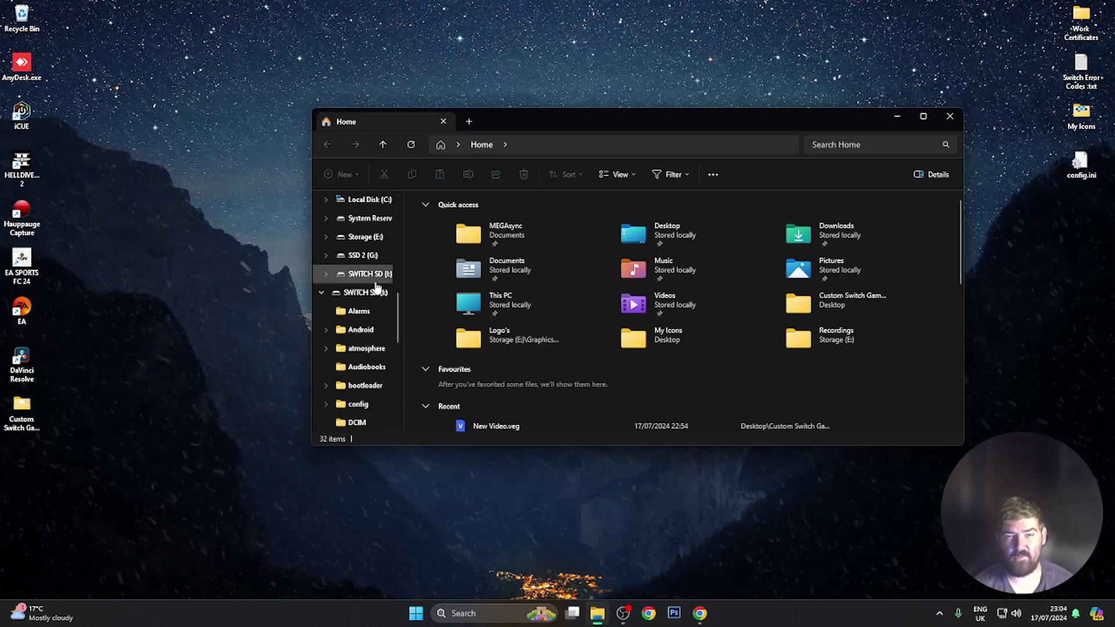
pyautogui.click(365, 292)
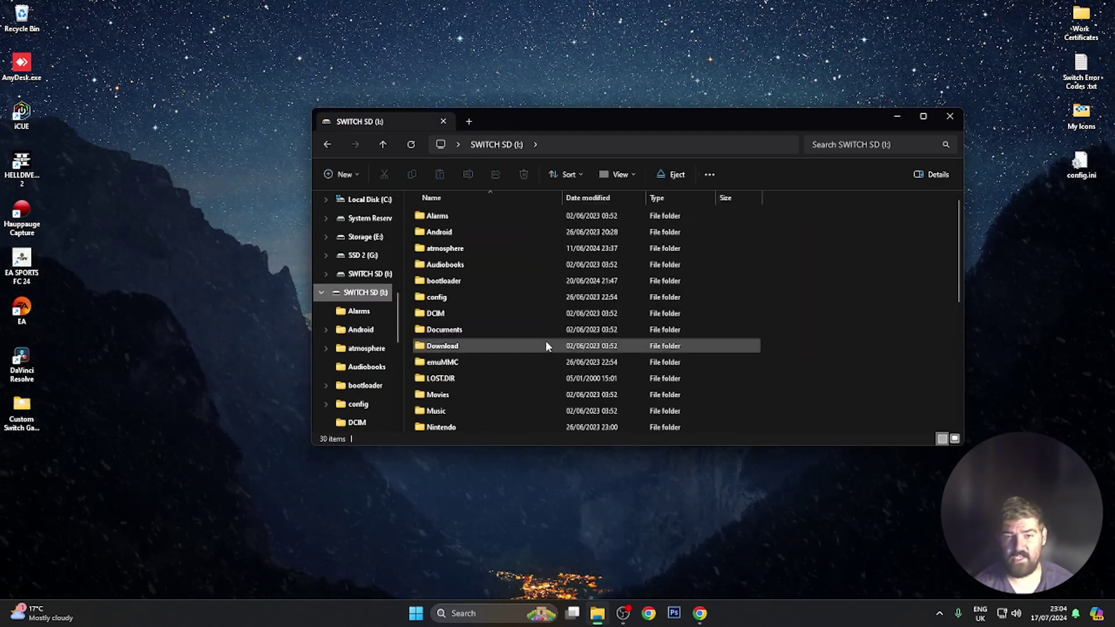
pyautogui.moveTo(600, 126); pyautogui.dragTo(608, 269)
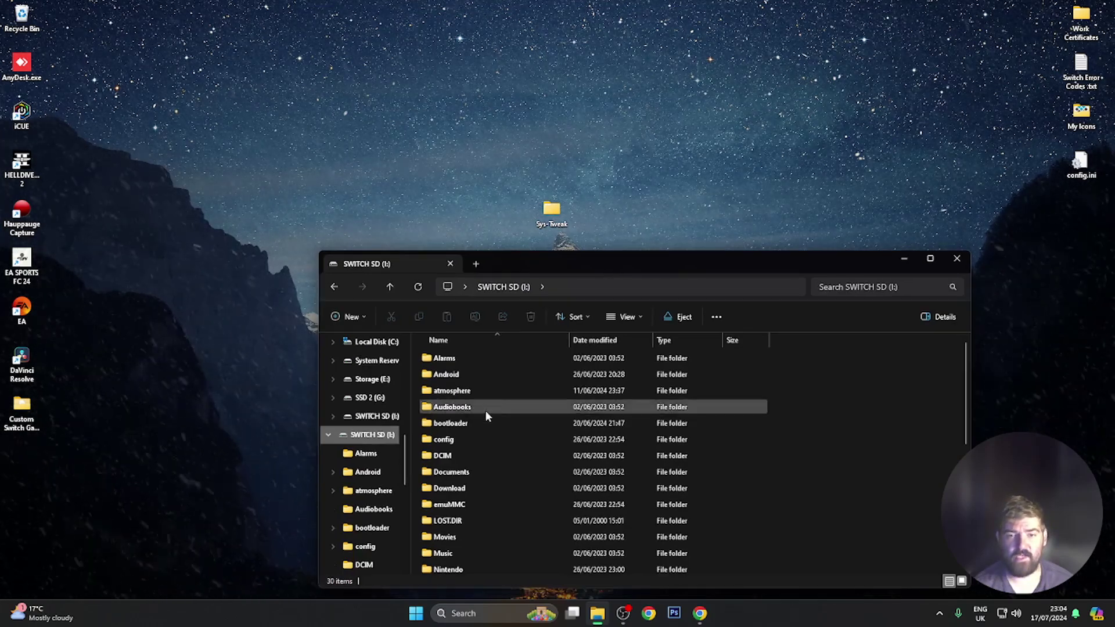
pyautogui.doubleClick(463, 392)
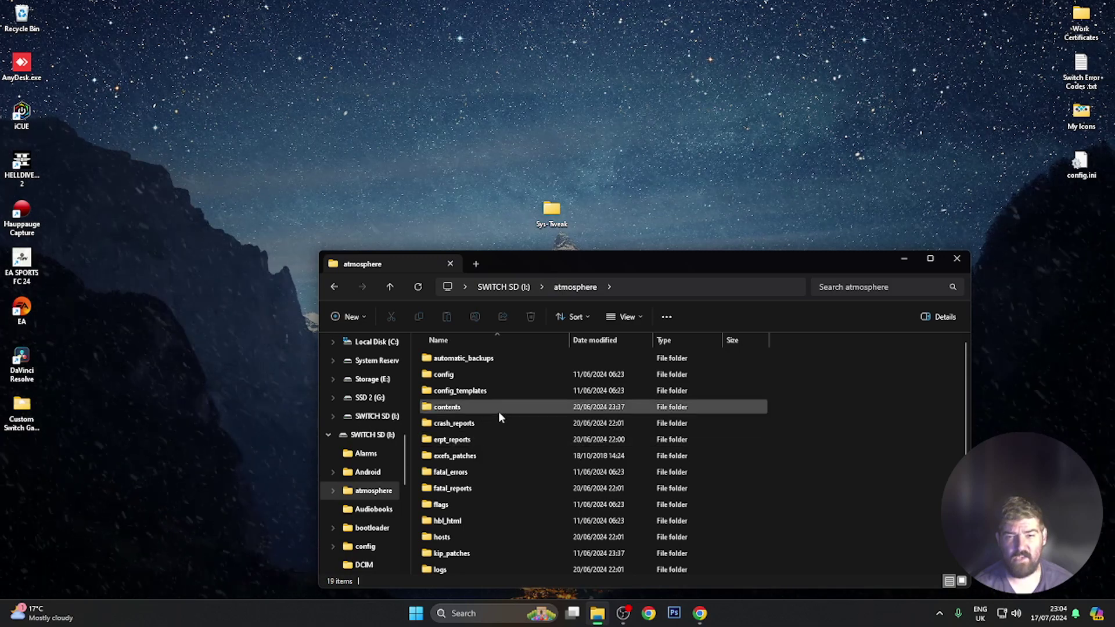
pyautogui.doubleClick(466, 410)
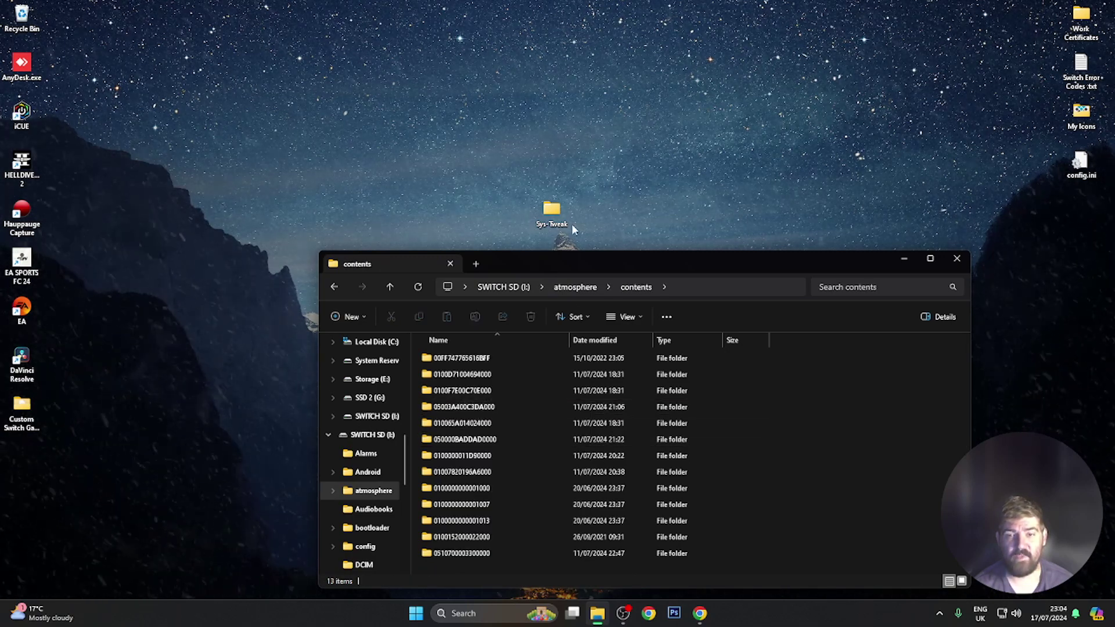
# Open Sys-Tweak's atmosphere\contents folder in a second window at the top right.
pyautogui.moveTo(553, 222); pyautogui.dragTo(553, 173)
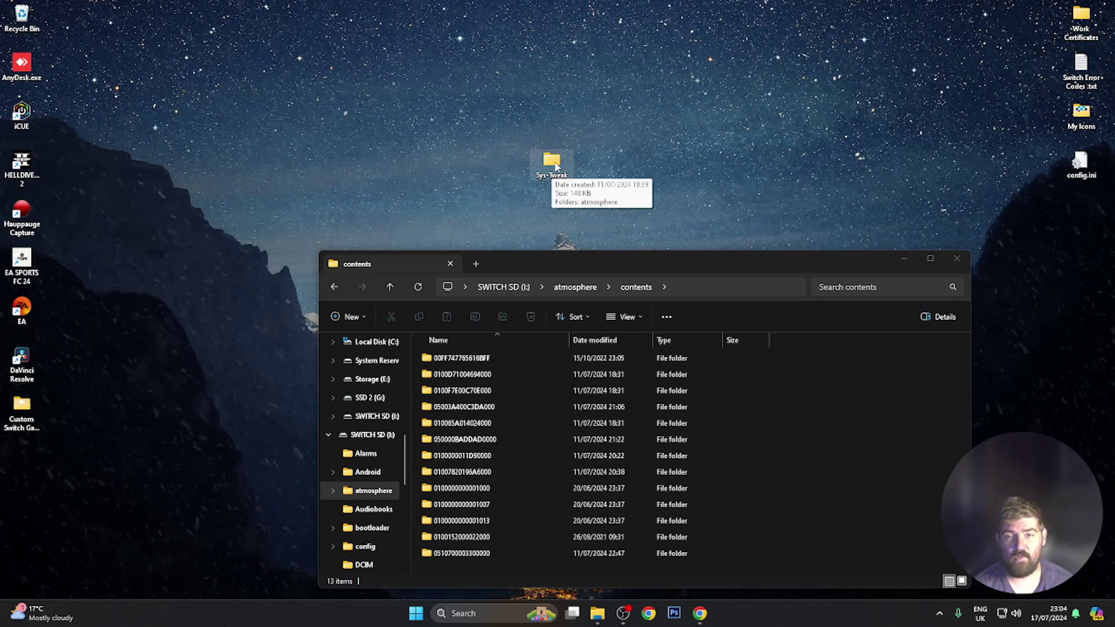
pyautogui.doubleClick(553, 164)
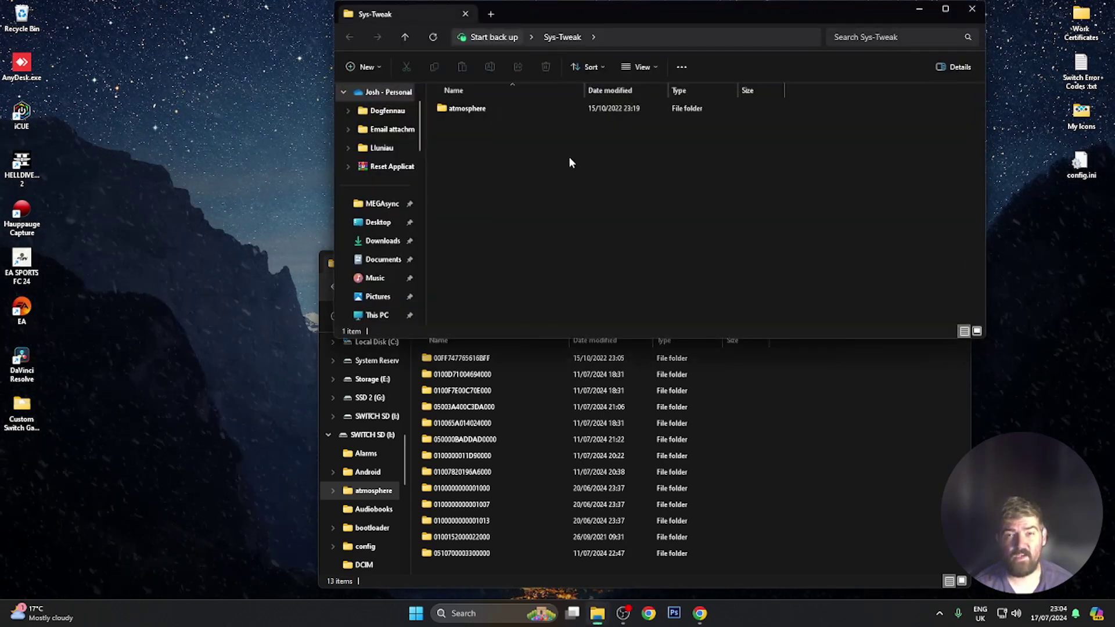
pyautogui.doubleClick(483, 110)
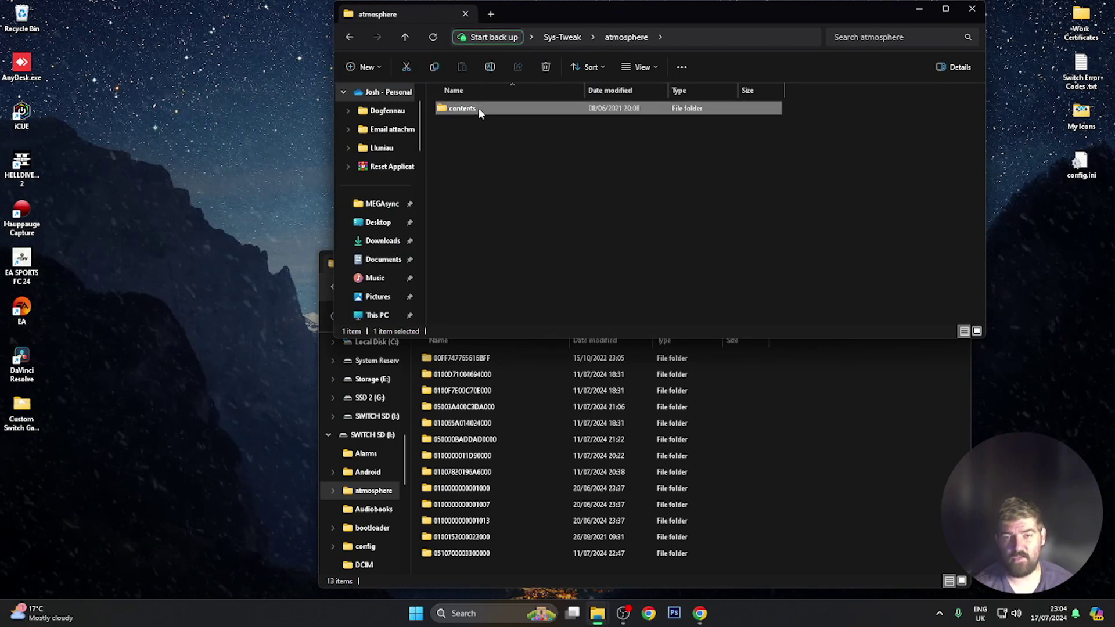
pyautogui.doubleClick(462, 108)
pyautogui.moveTo(615, 22); pyautogui.dragTo(961, 34)
# Copy the 00FF747765616BFF folder into the SD card's contents, replacing the existing files.
pyautogui.moveTo(596, 271); pyautogui.dragTo(590, 265)
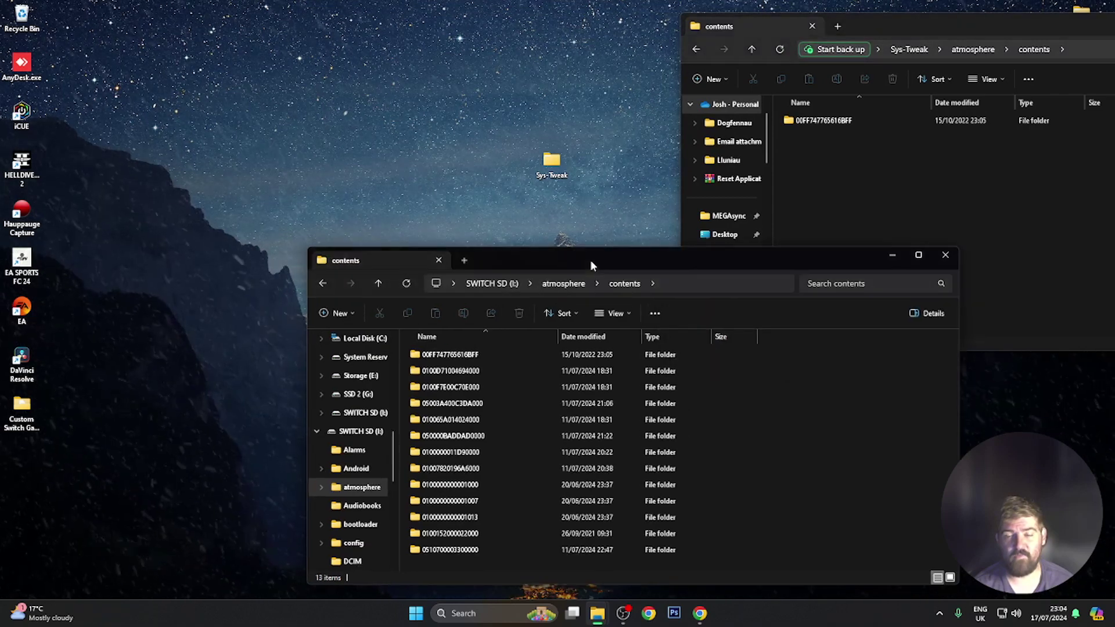
pyautogui.click(827, 136)
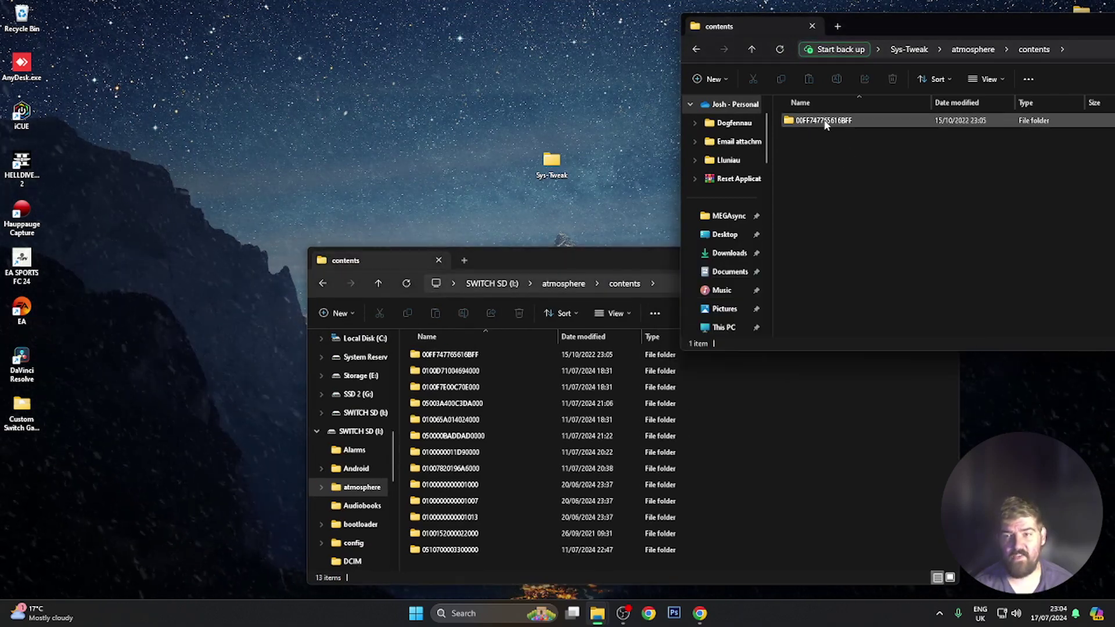
pyautogui.click(811, 122)
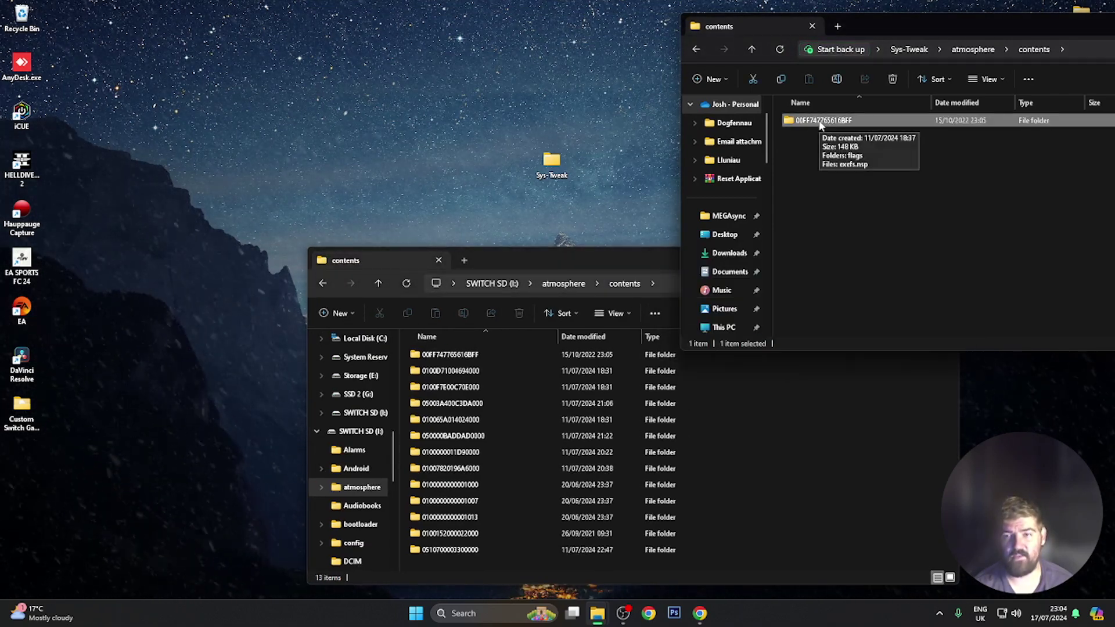
pyautogui.moveTo(822, 123); pyautogui.dragTo(772, 398)
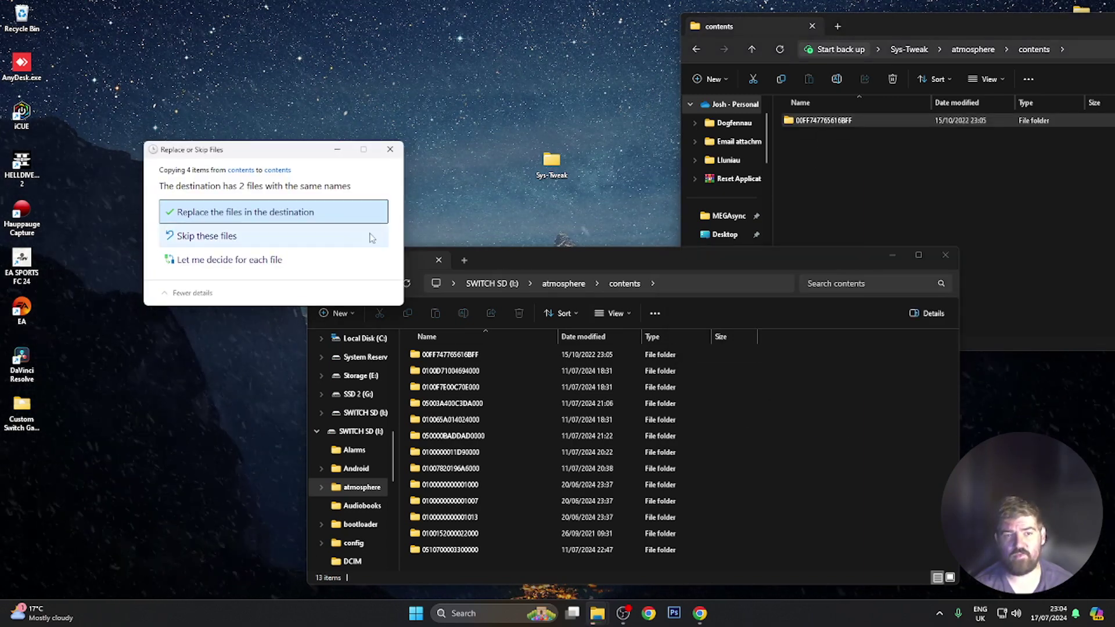
pyautogui.click(342, 218)
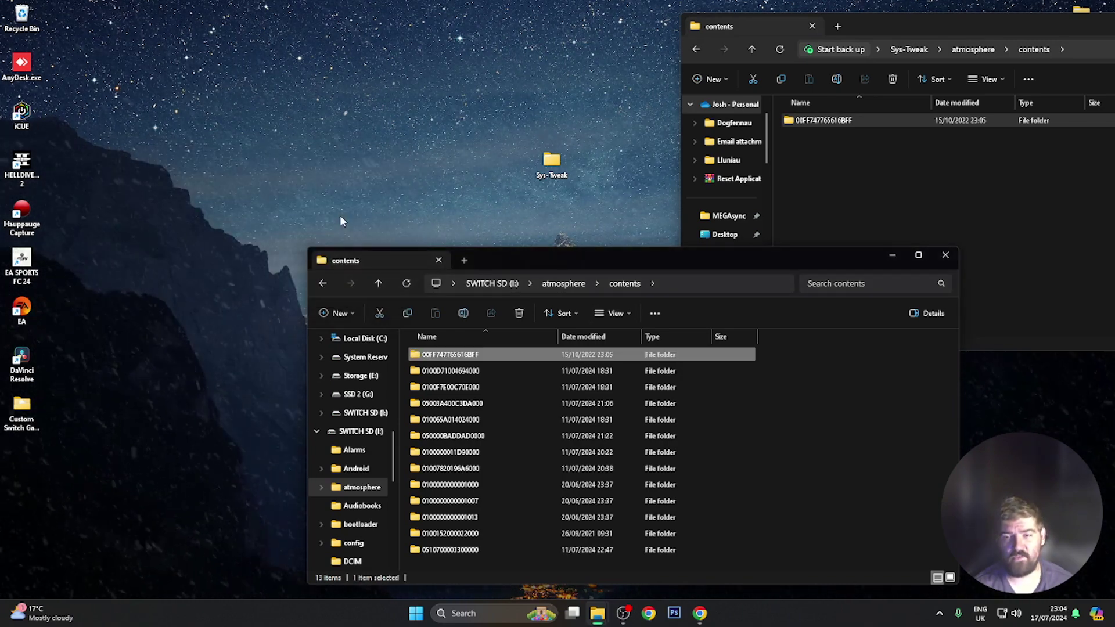
# Close both contents windows and open the My Icons folder on the desktop.
pyautogui.click(944, 257)
pyautogui.moveTo(931, 36); pyautogui.dragTo(583, 151)
pyautogui.click(974, 141)
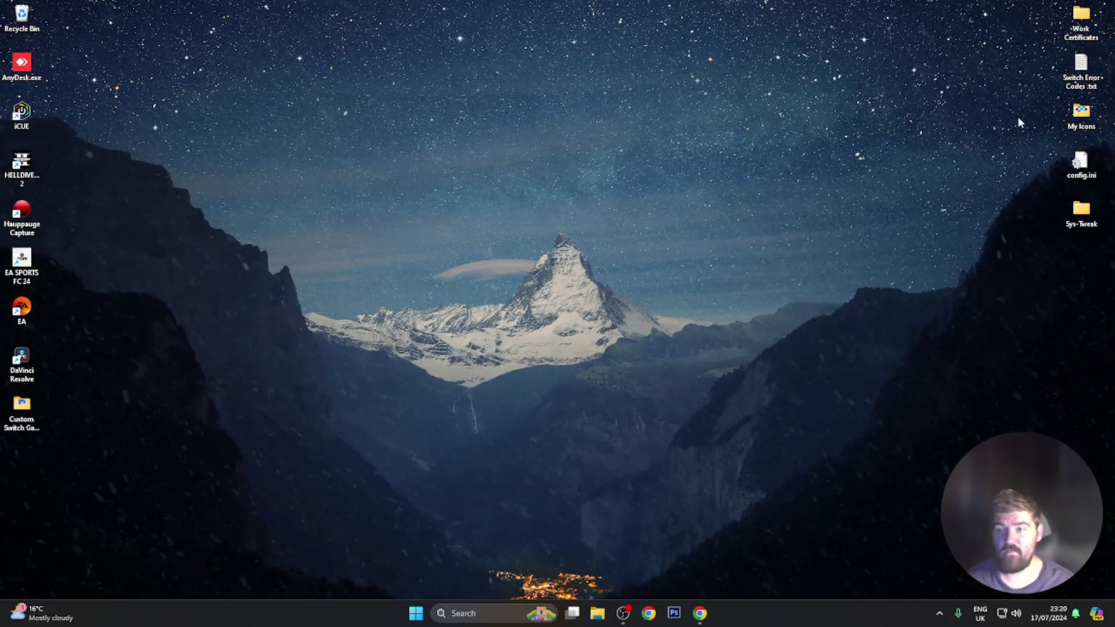
pyautogui.doubleClick(1081, 114)
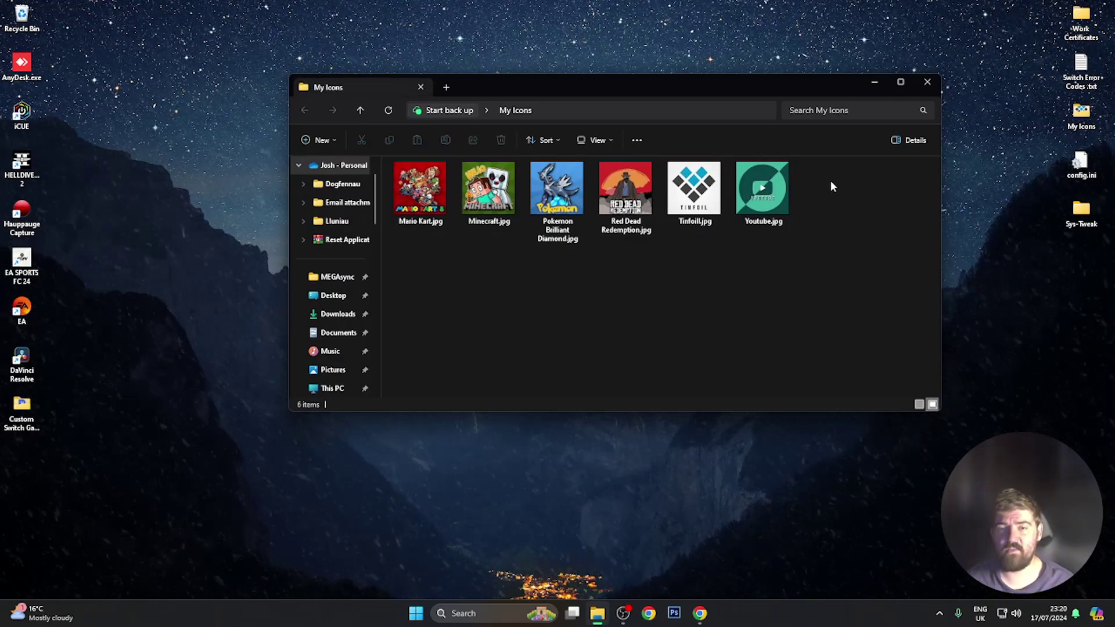
# Check Youtube.jpg's Details properties to confirm it is 256 × 256 pixels.
pyautogui.moveTo(408, 266); pyautogui.dragTo(681, 294)
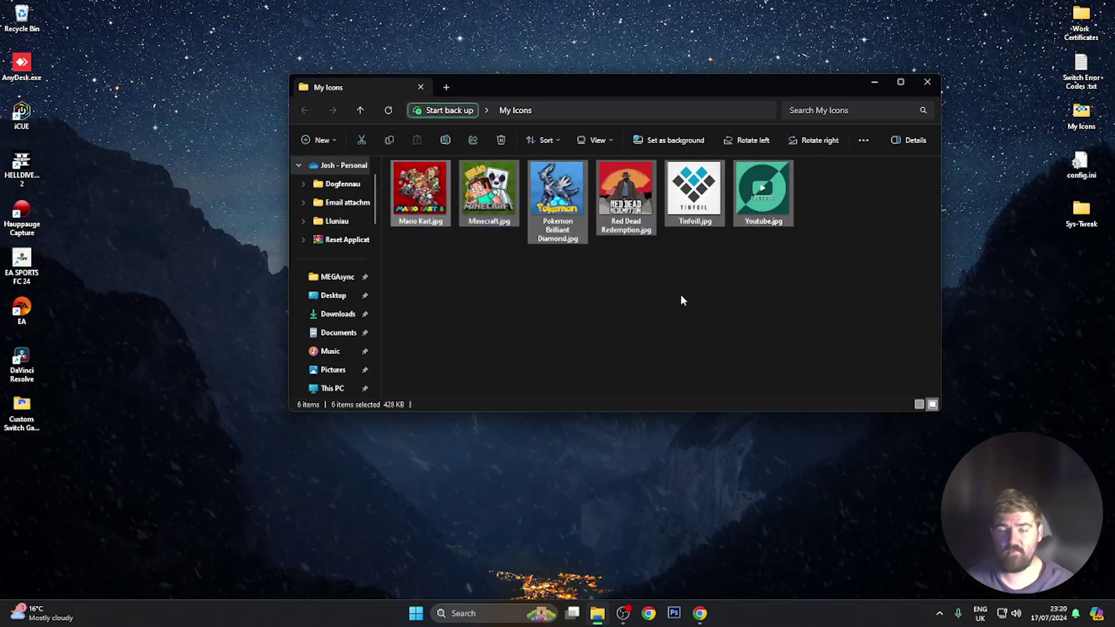
pyautogui.rightClick(767, 208)
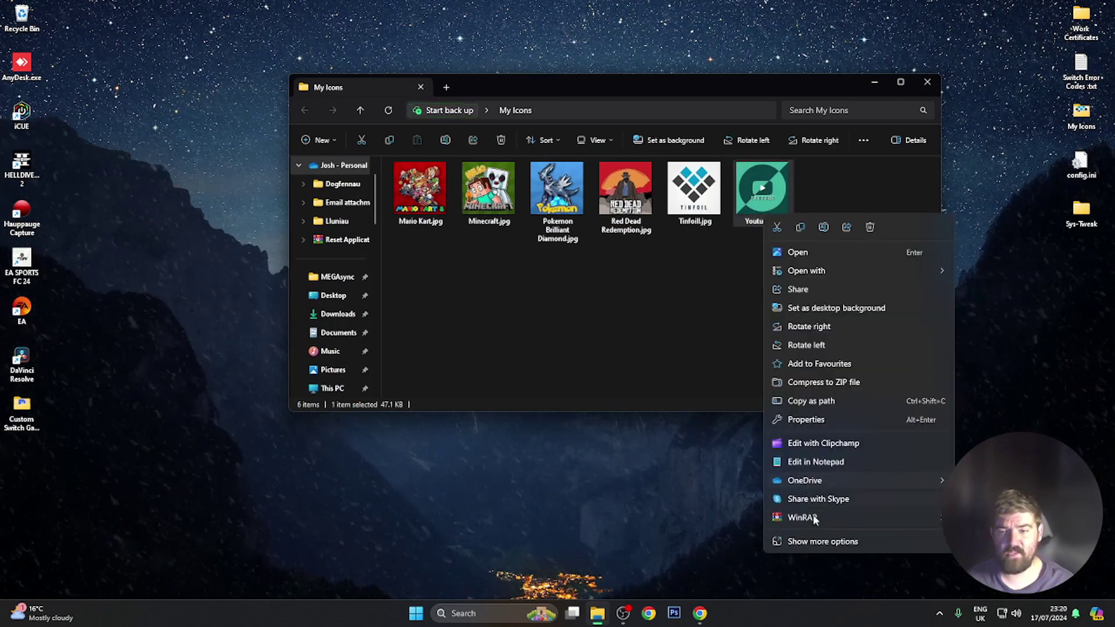
pyautogui.click(819, 538)
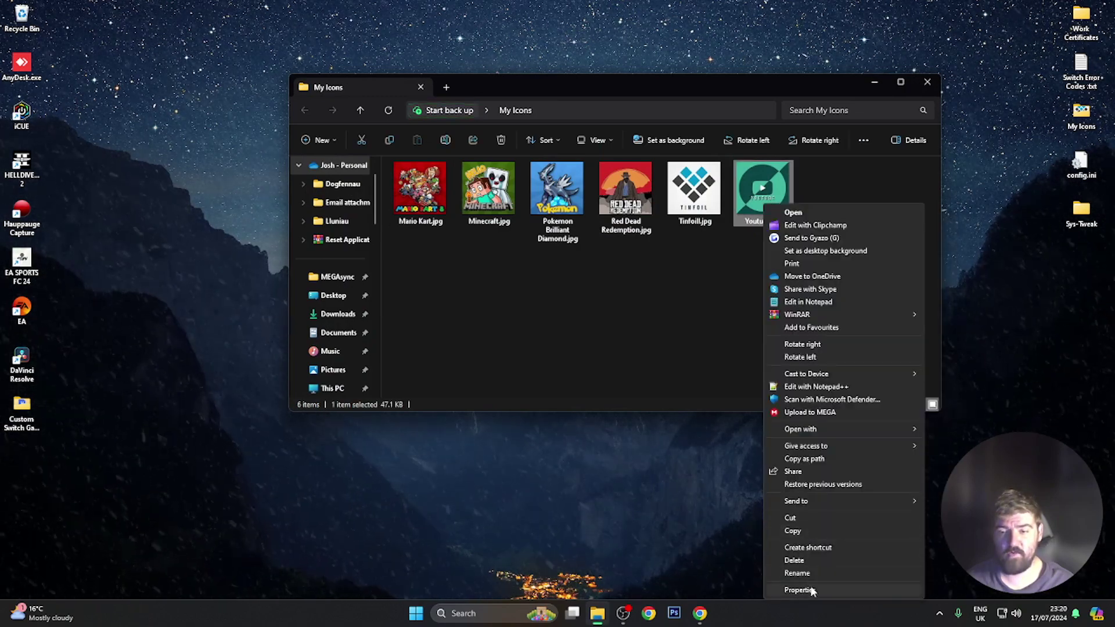
pyautogui.click(813, 588)
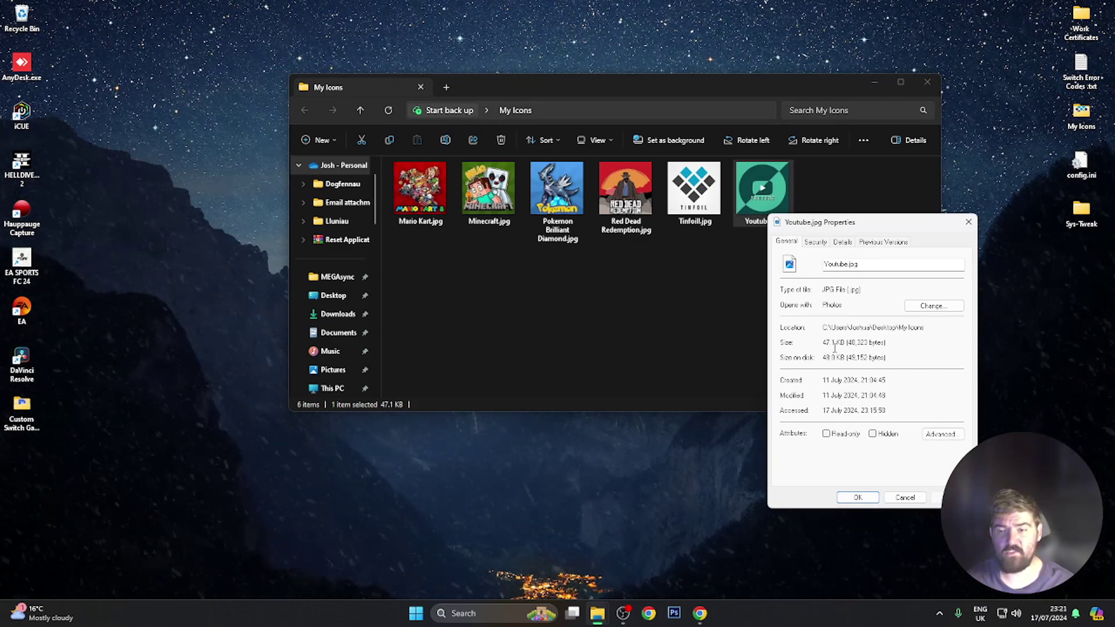
pyautogui.moveTo(877, 226); pyautogui.dragTo(818, 192)
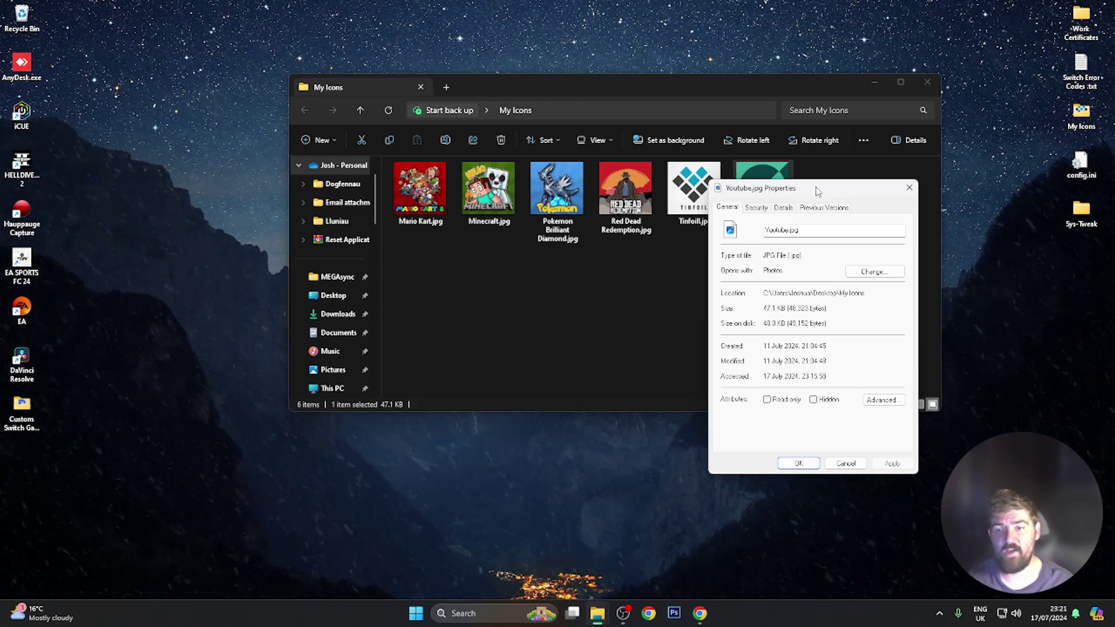
pyautogui.click(783, 208)
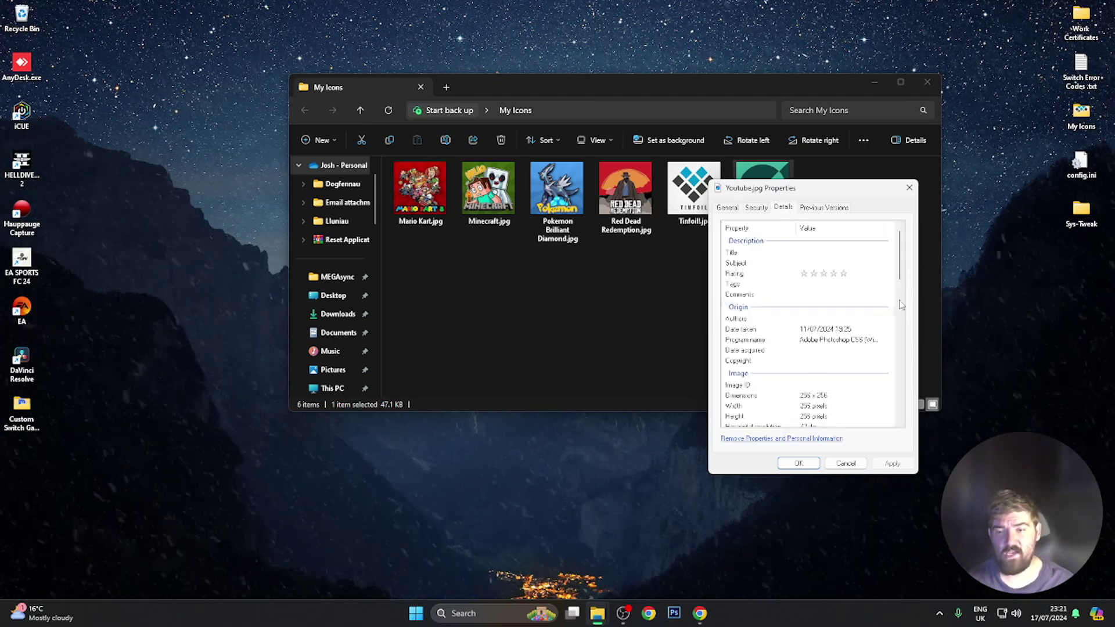
pyautogui.scroll(-2, 874, 307)
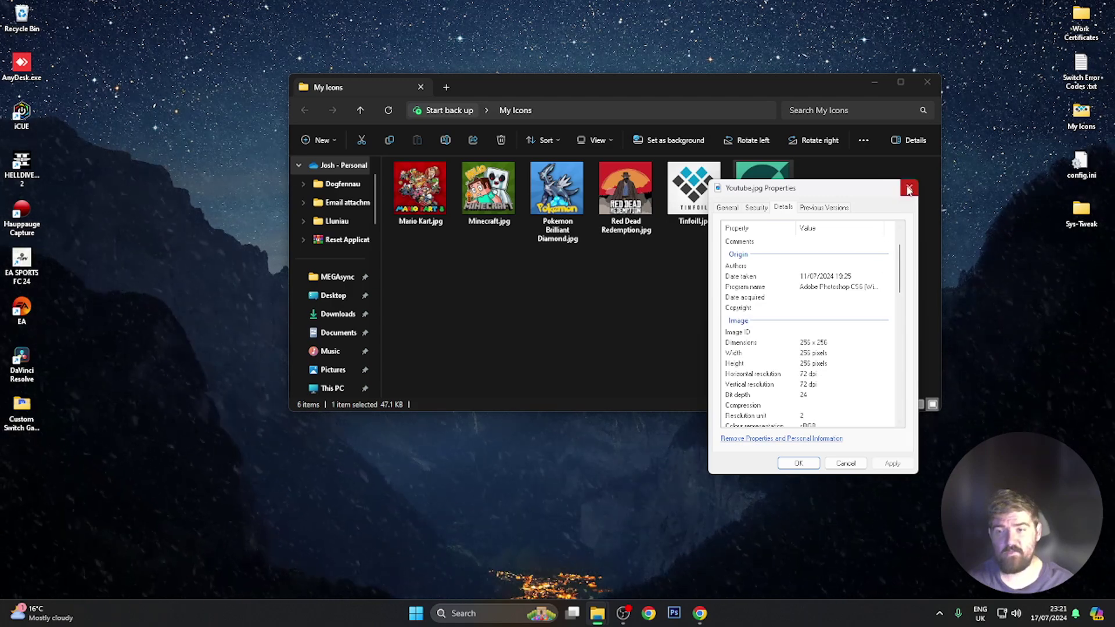
# Close the properties and the My Icons window, then launch Photoshop CS6.
pyautogui.click(909, 188)
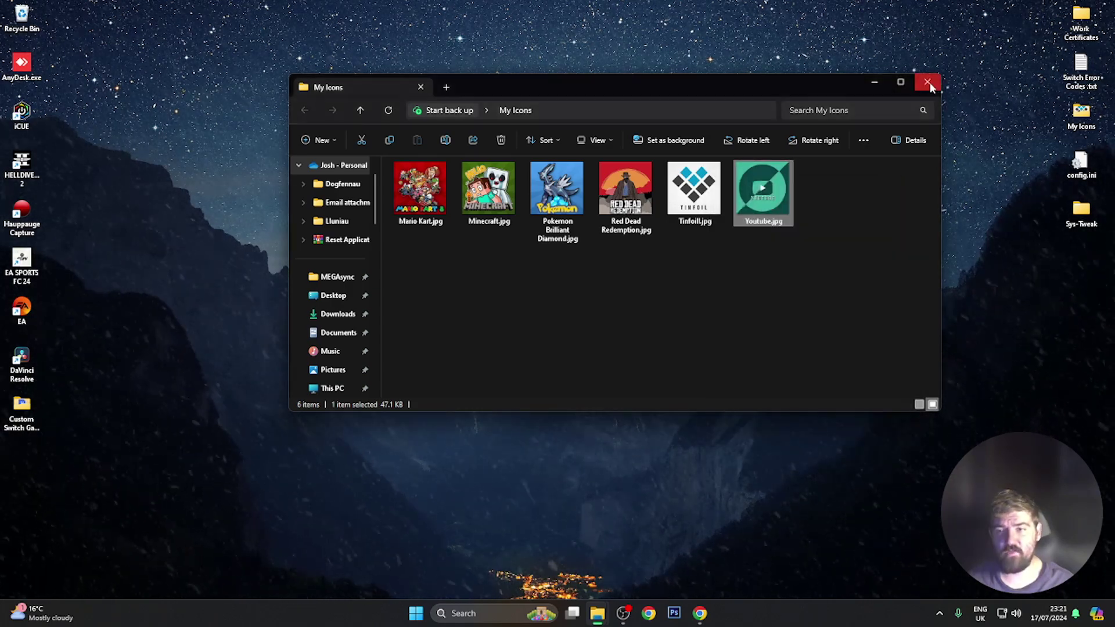
pyautogui.click(927, 81)
pyautogui.click(673, 614)
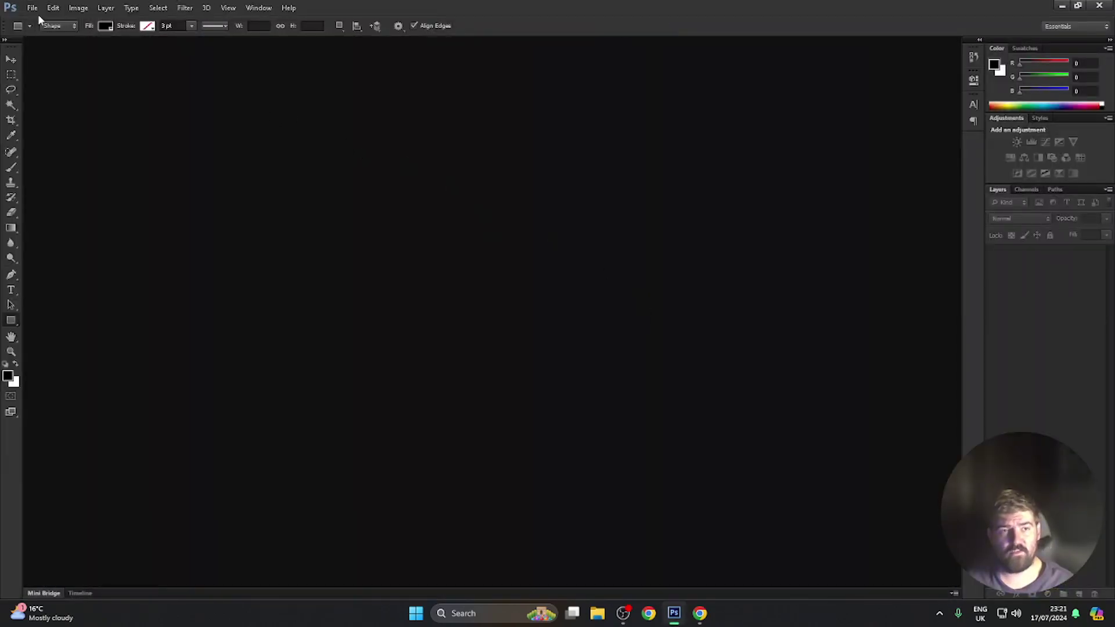
# Create a new 256×256 px transparent document, then close Photoshop.
pyautogui.click(32, 8)
pyautogui.click(57, 29)
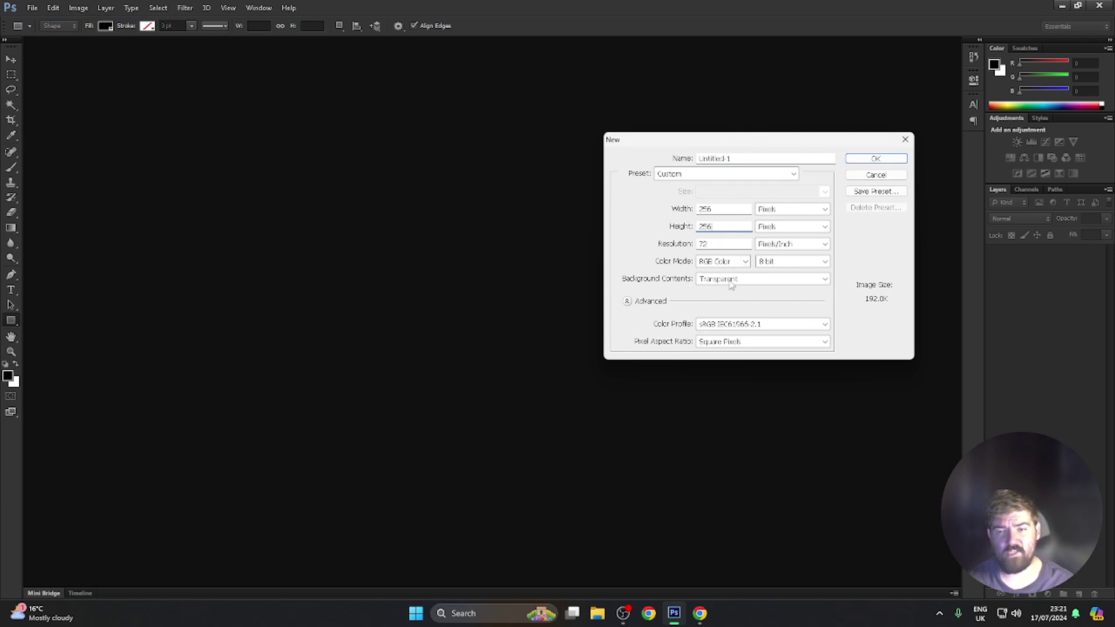
pyautogui.click(874, 159)
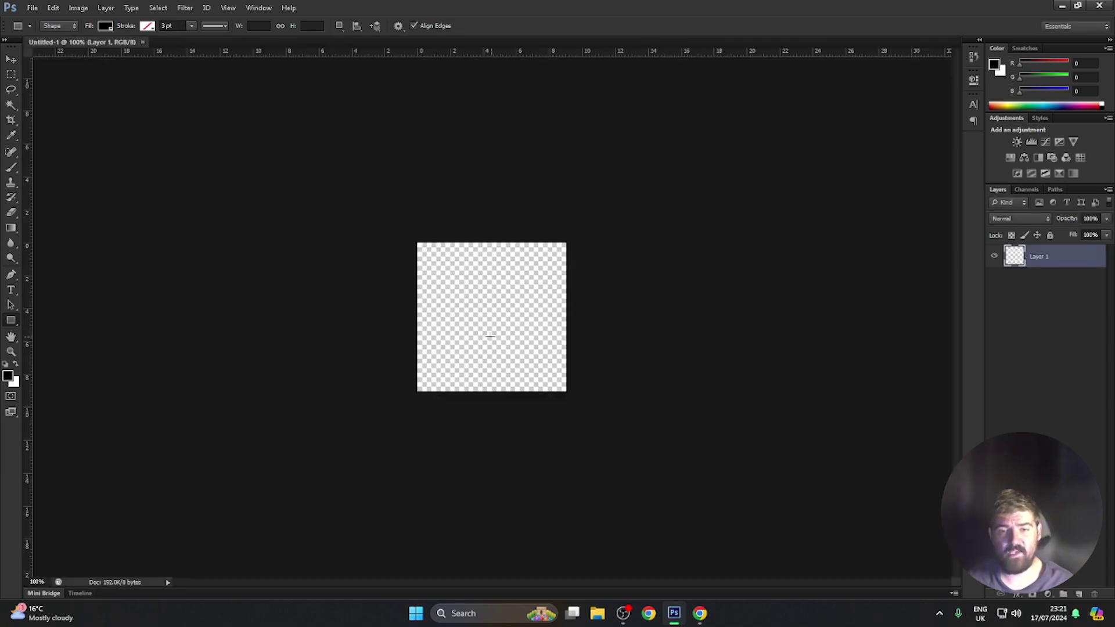
pyautogui.click(1103, 7)
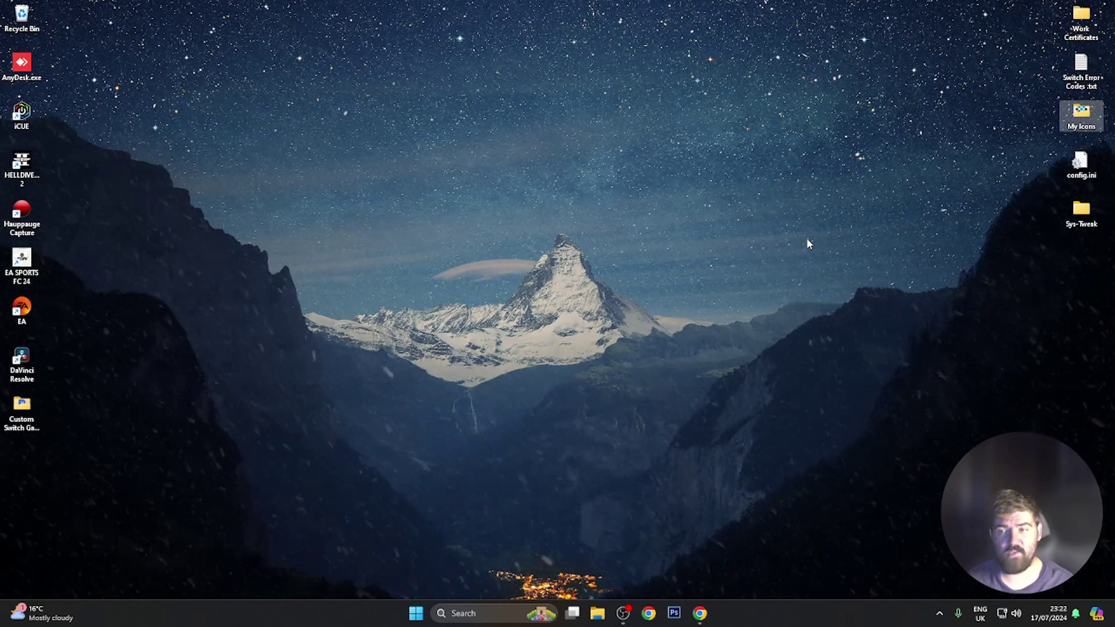
pyautogui.doubleClick(1083, 120)
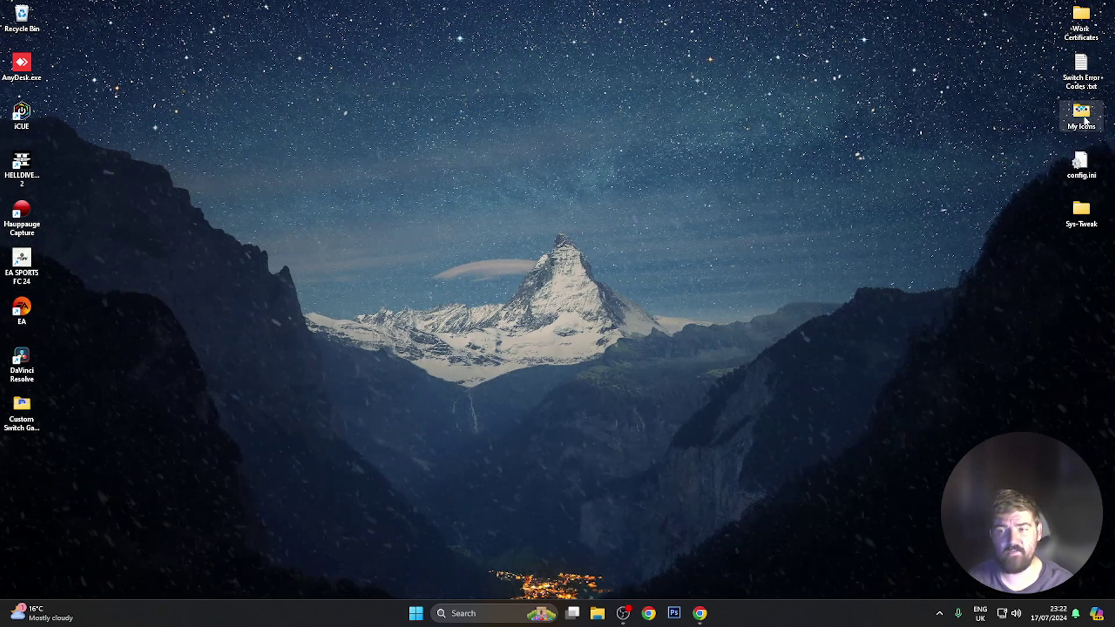
pyautogui.doubleClick(625, 189)
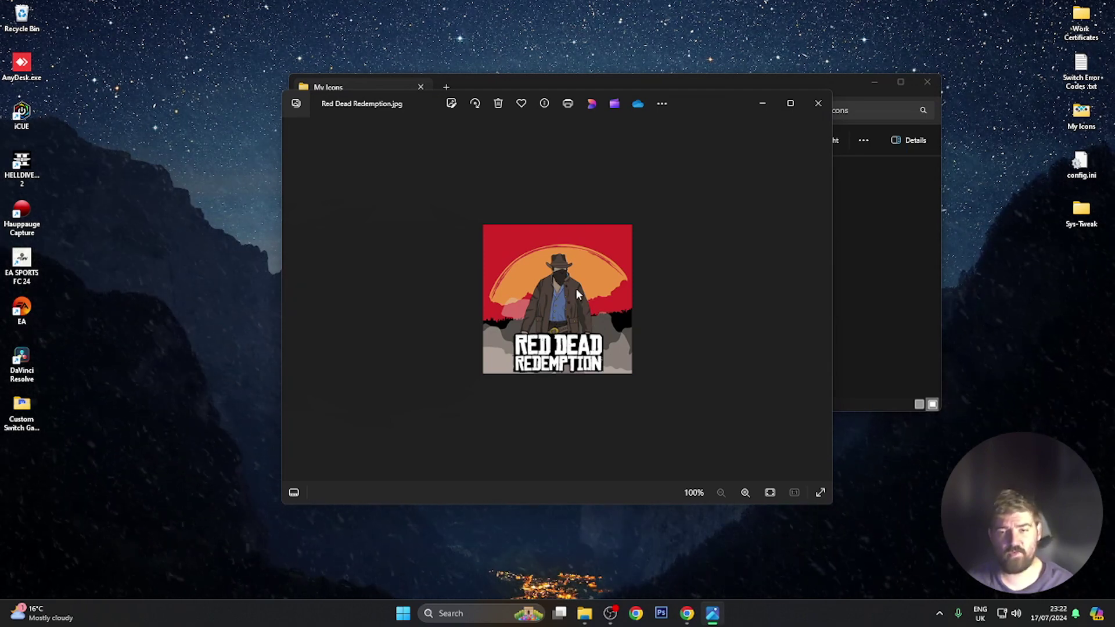
pyautogui.rightClick(577, 288)
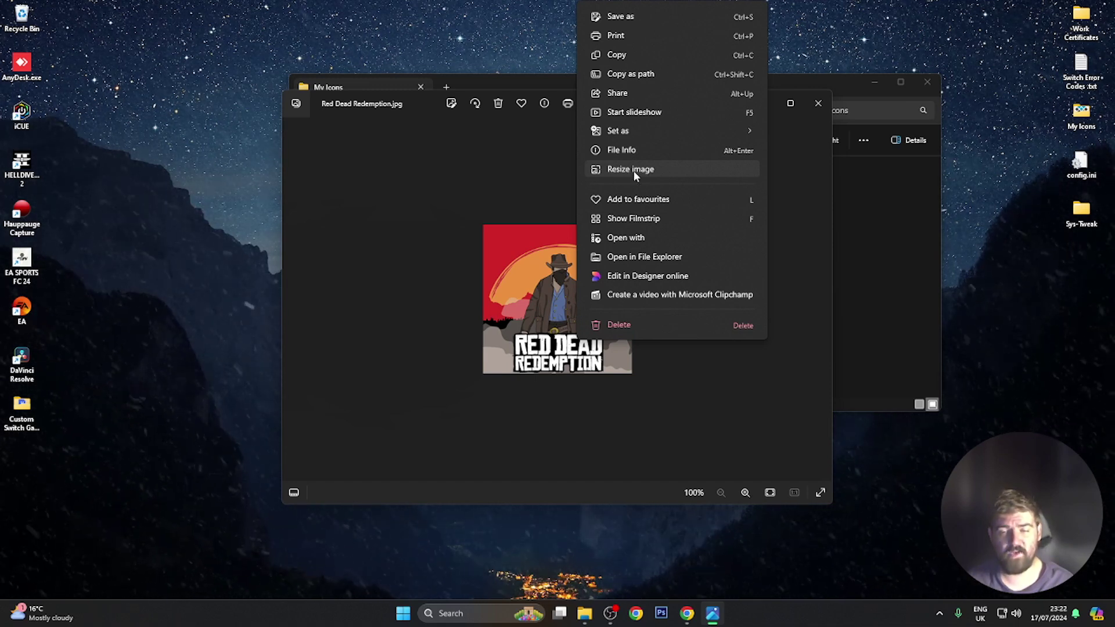
pyautogui.click(528, 157)
pyautogui.click(818, 103)
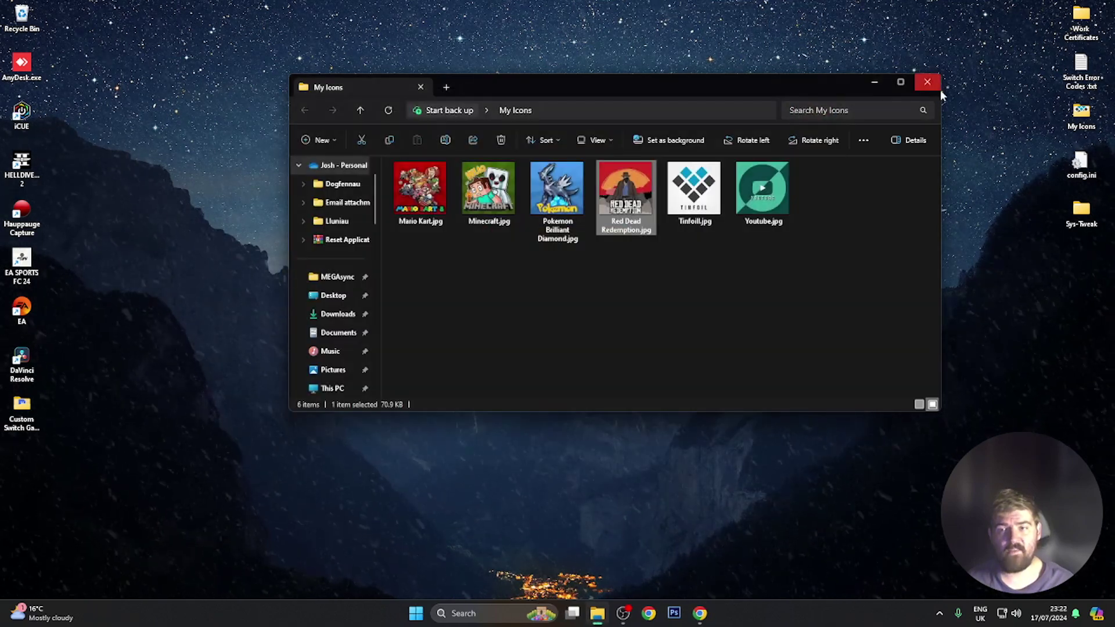
pyautogui.click(927, 82)
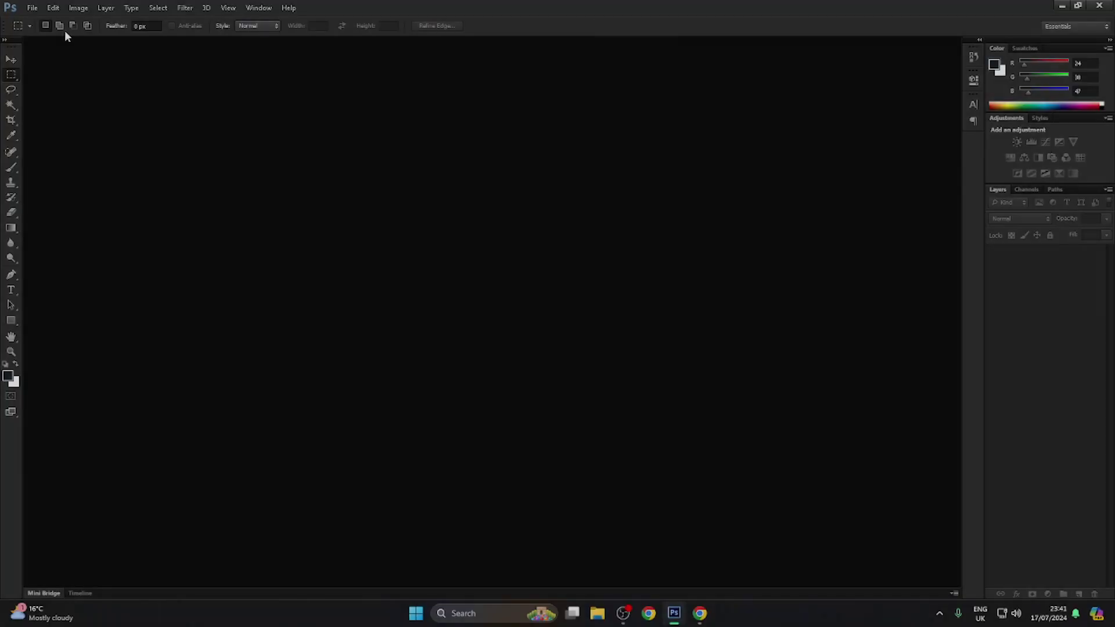
# Create a new transparent document and fill Layer 1 with dark blue.
pyautogui.click(32, 8)
pyautogui.click(39, 19)
pyautogui.click(859, 157)
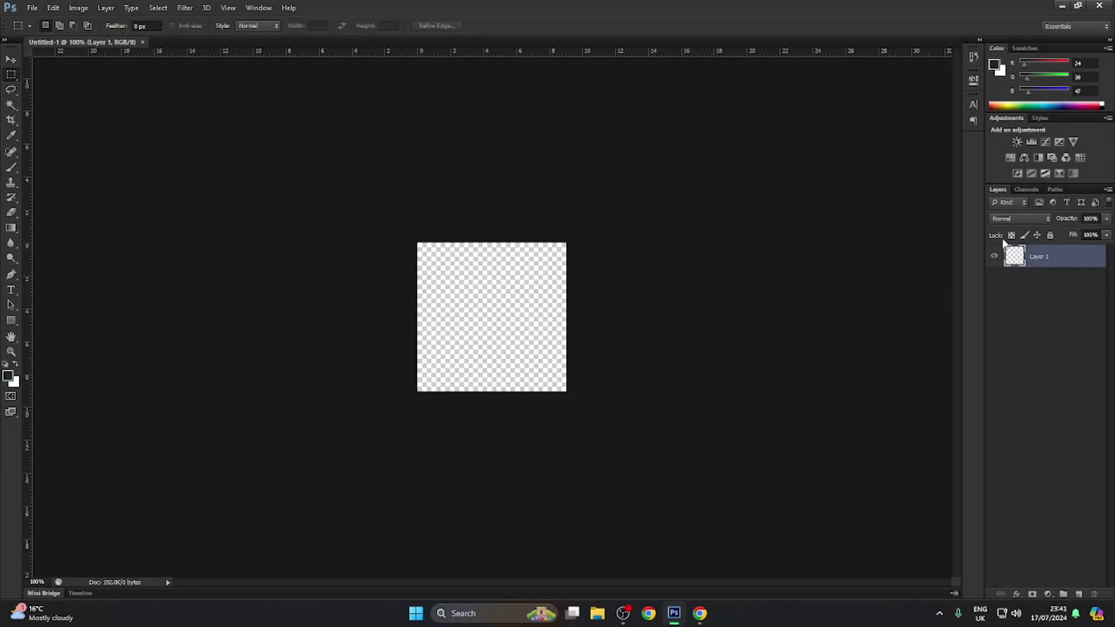
pyautogui.doubleClick(1062, 255)
pyautogui.press('Escape')
pyautogui.moveTo(653, 415); pyautogui.dragTo(653, 414)
pyautogui.hotkey('alt', 'BackSpace')
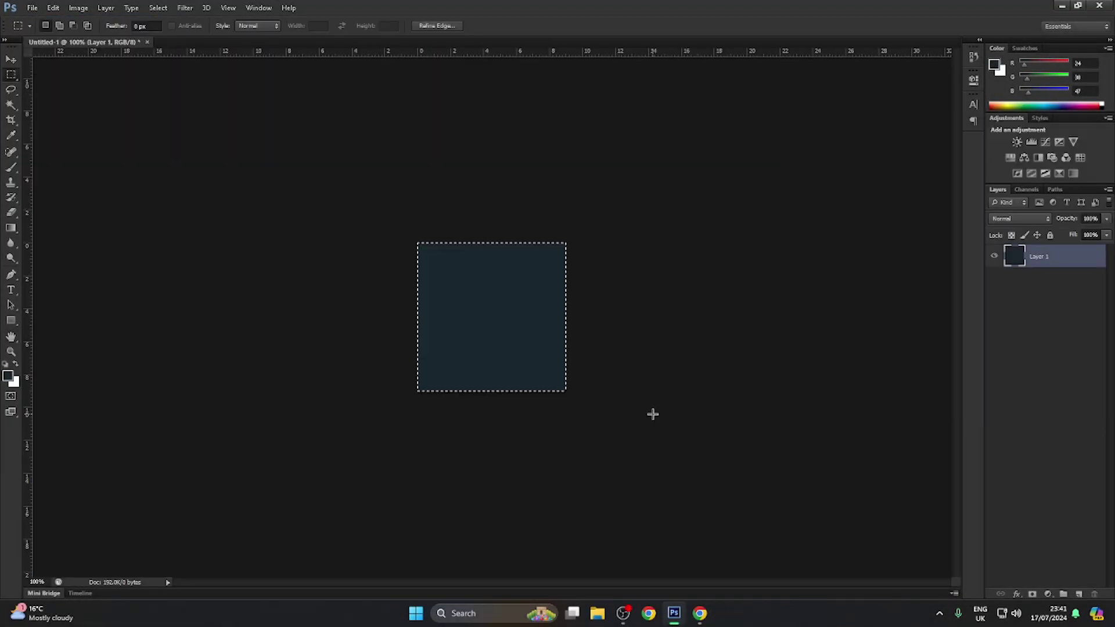
# Add a navy-to-pale blue Gradient Overlay to Layer 1.
pyautogui.doubleClick(1063, 258)
pyautogui.click(818, 307)
pyautogui.click(964, 192)
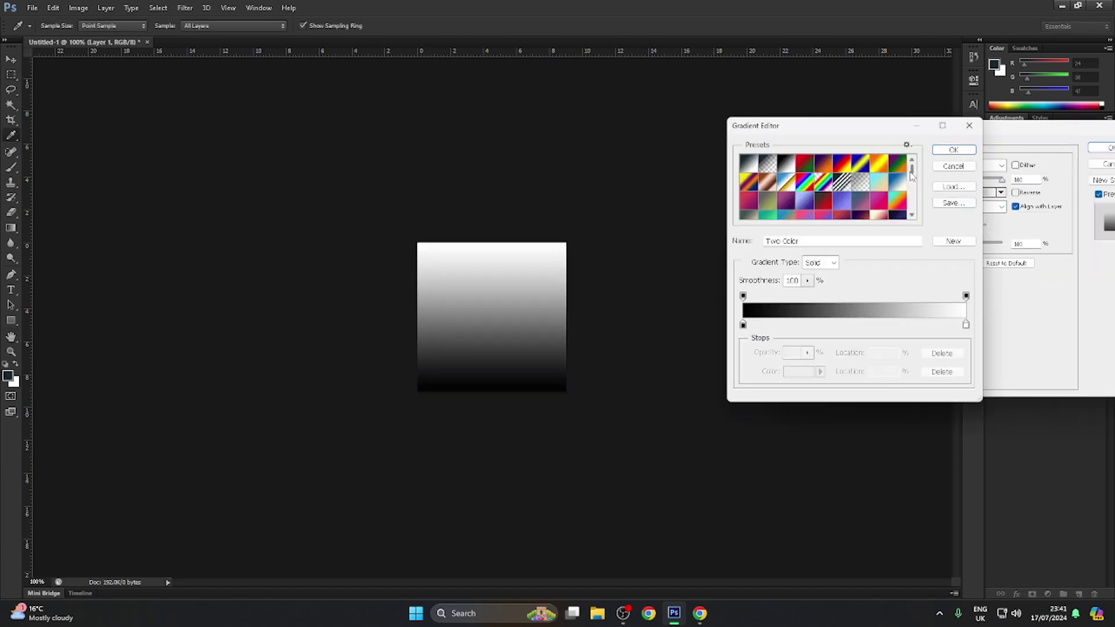
pyautogui.moveTo(912, 167); pyautogui.dragTo(913, 192)
pyautogui.click(842, 201)
pyautogui.click(787, 204)
pyautogui.click(842, 201)
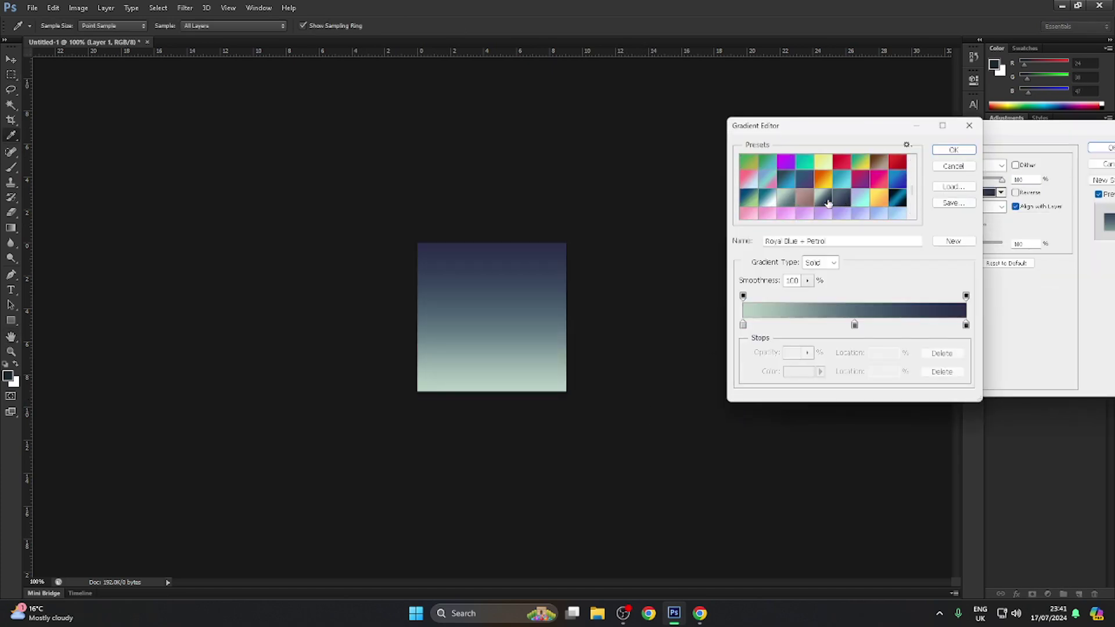
pyautogui.press('Return')
pyautogui.press('Return')
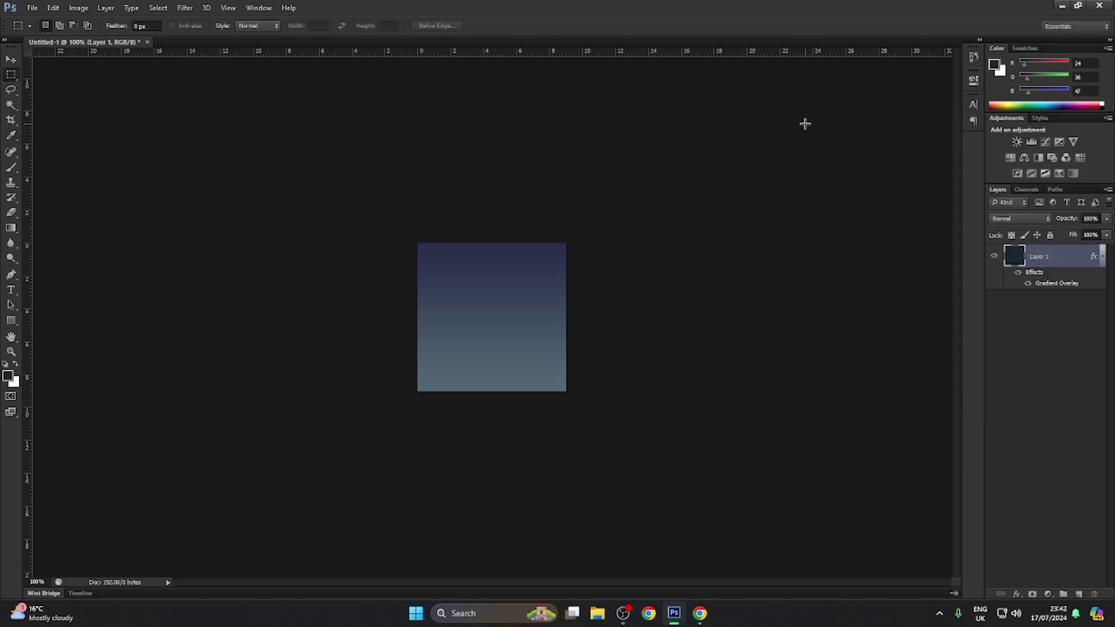
# Open GTA SA.png from Speed Art Content and drag it into the icon canvas.
pyautogui.click(32, 7)
pyautogui.click(52, 29)
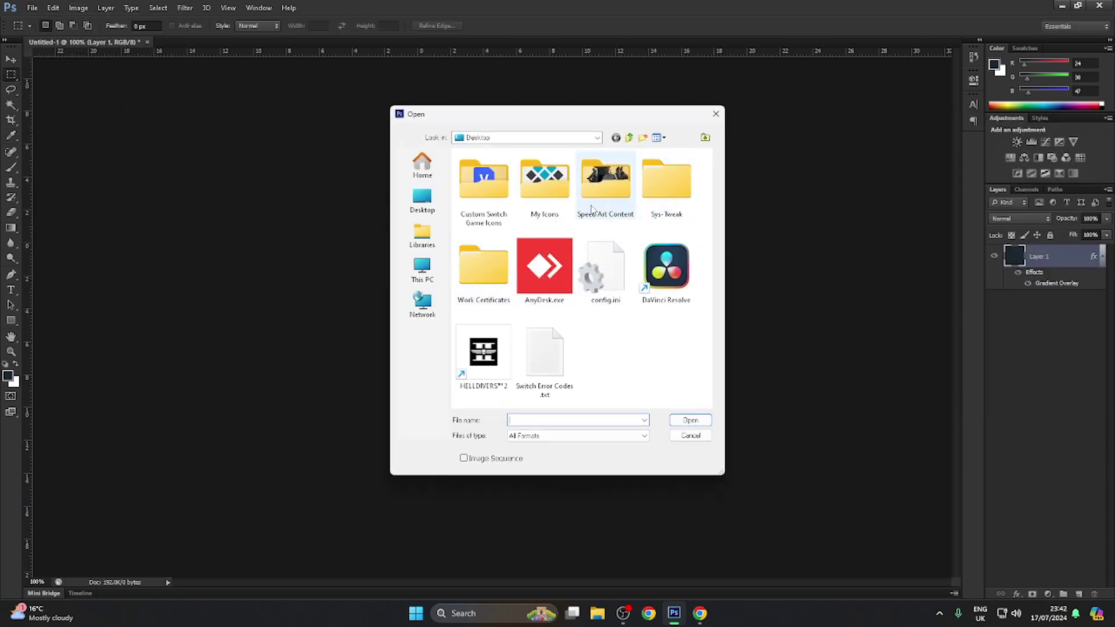
pyautogui.doubleClick(606, 180)
pyautogui.doubleClick(483, 183)
pyautogui.moveTo(103, 49); pyautogui.dragTo(491, 249)
# Scale the San Andreas artwork down with Free Transform to fit the canvas.
pyautogui.click(53, 7)
pyautogui.click(75, 224)
pyautogui.moveTo(575, 392); pyautogui.dragTo(554, 375)
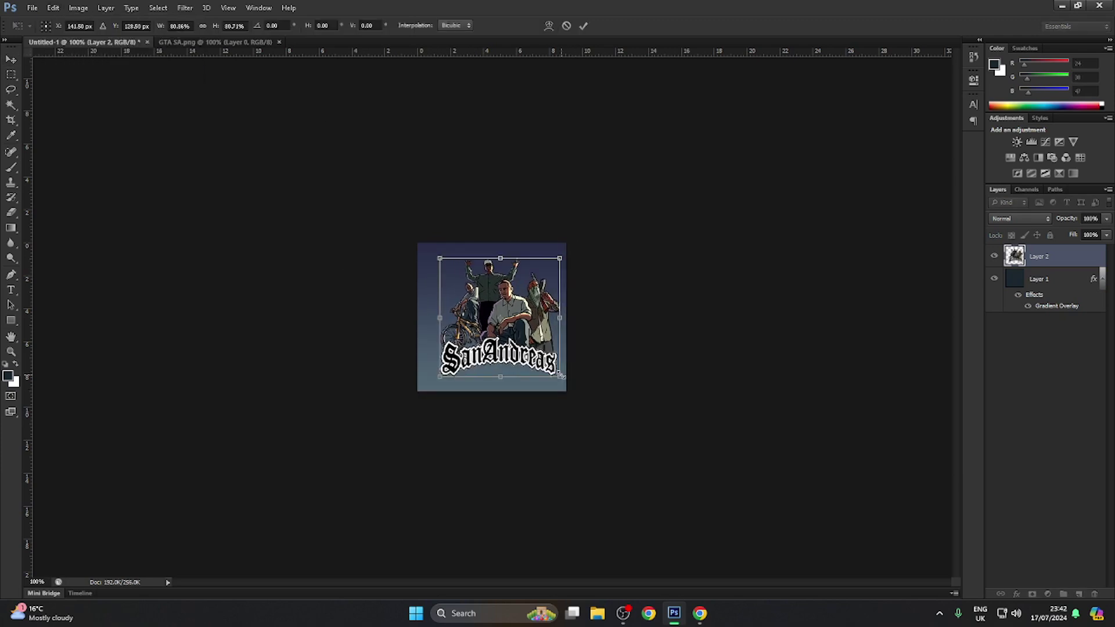
pyautogui.click(583, 26)
# Change the background gradient to Pinot Noir and sample its blue with the eyedropper.
pyautogui.doubleClick(1058, 306)
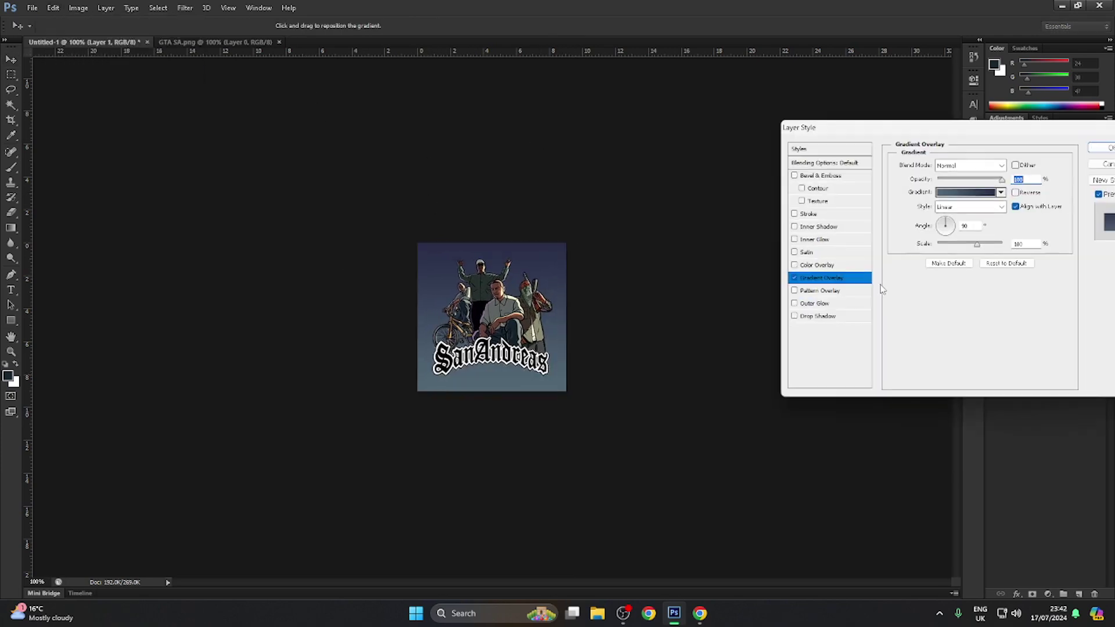
pyautogui.click(975, 195)
pyautogui.scroll(5, 913, 188)
pyautogui.scroll(-3, 913, 188)
pyautogui.click(805, 161)
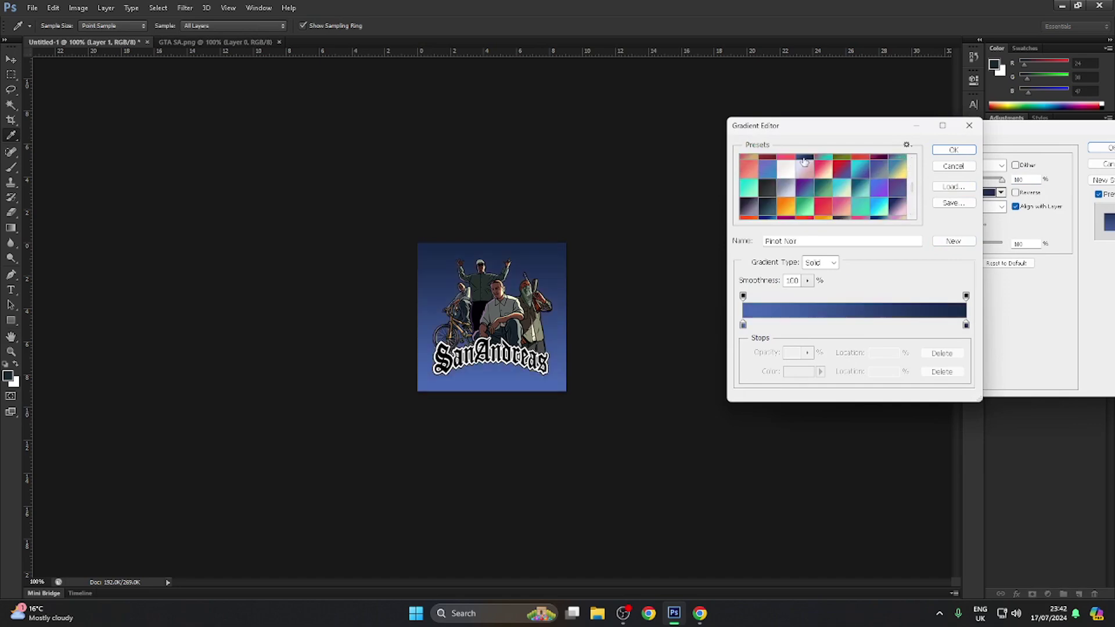
pyautogui.click(947, 149)
pyautogui.press('Return')
pyautogui.press('i')
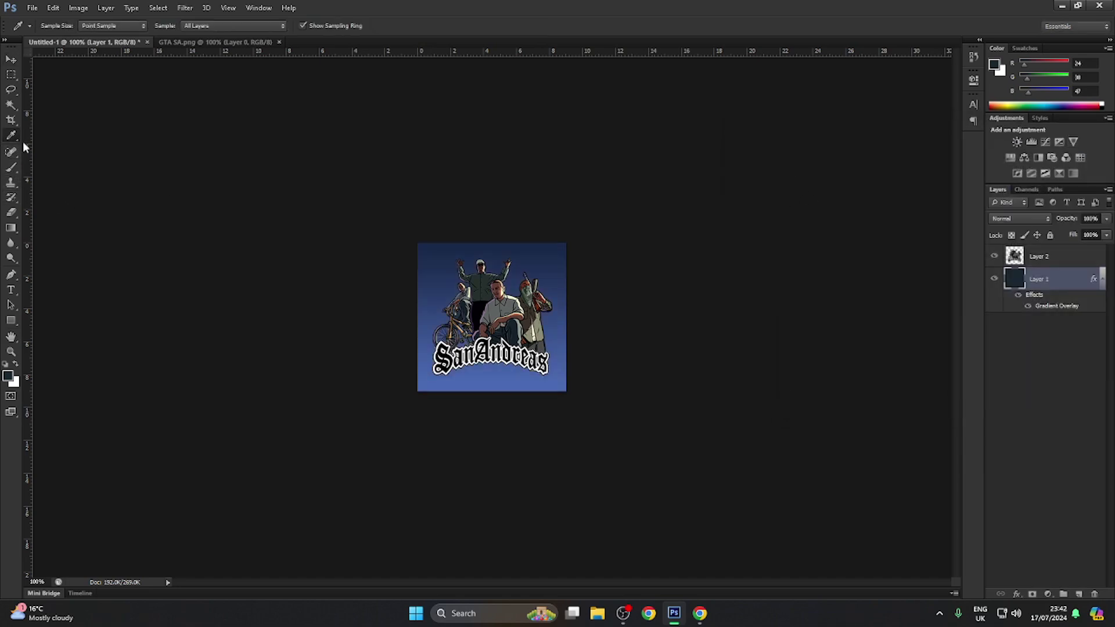
pyautogui.click(556, 256)
# Stamp a white starburst brush on new Layer 3 and lower its opacity to 64%.
pyautogui.press('b')
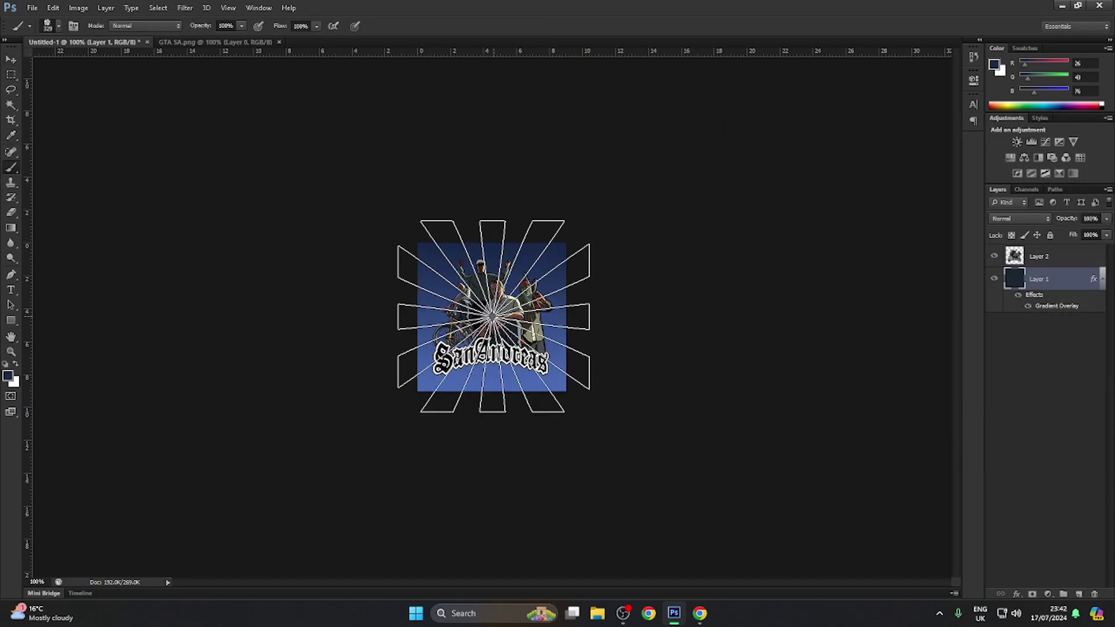
pyautogui.hotkey('ctrl', 'v')
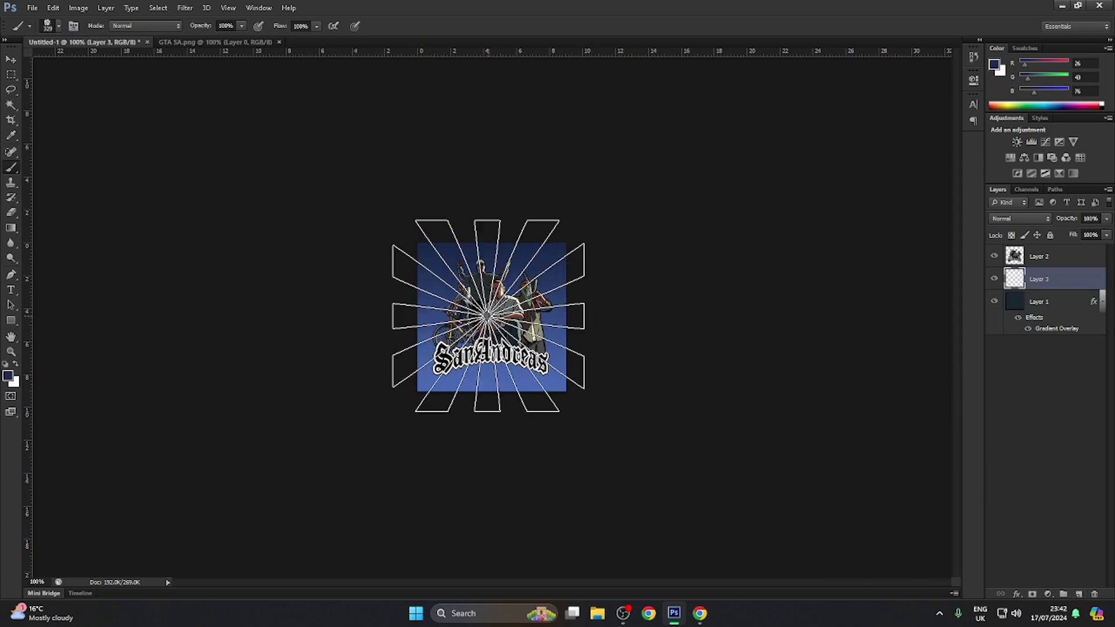
pyautogui.moveTo(492, 317); pyautogui.dragTo(410, 219)
pyautogui.press('v')
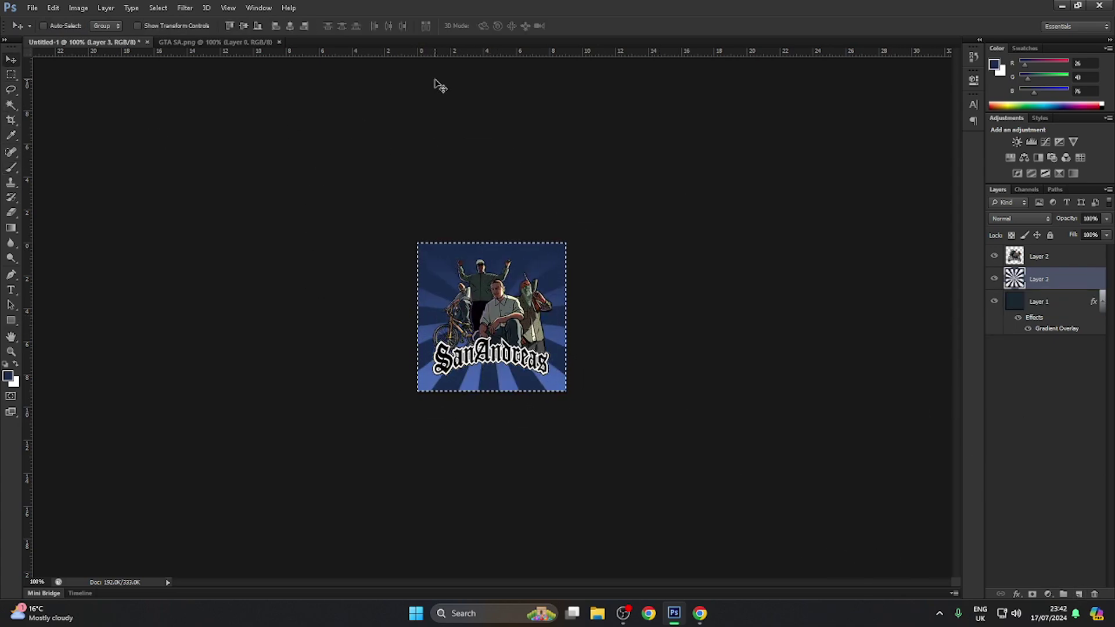
pyautogui.moveTo(1107, 219); pyautogui.dragTo(1085, 231)
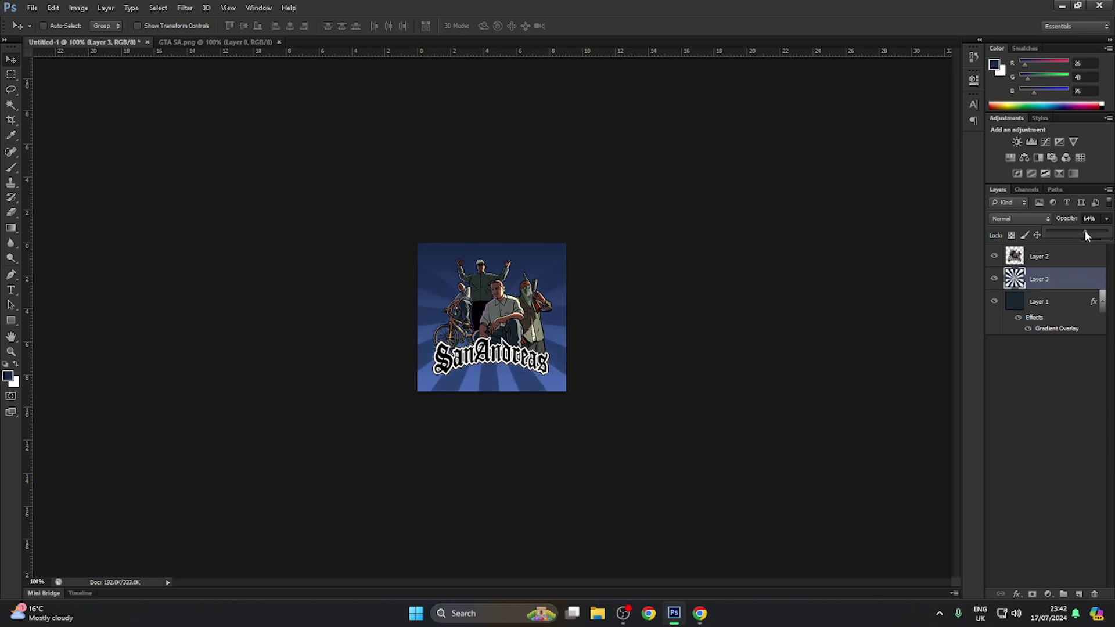
pyautogui.click(1052, 378)
# Draw a thin tall rectangle bar along the canvas's left edge.
pyautogui.press('u')
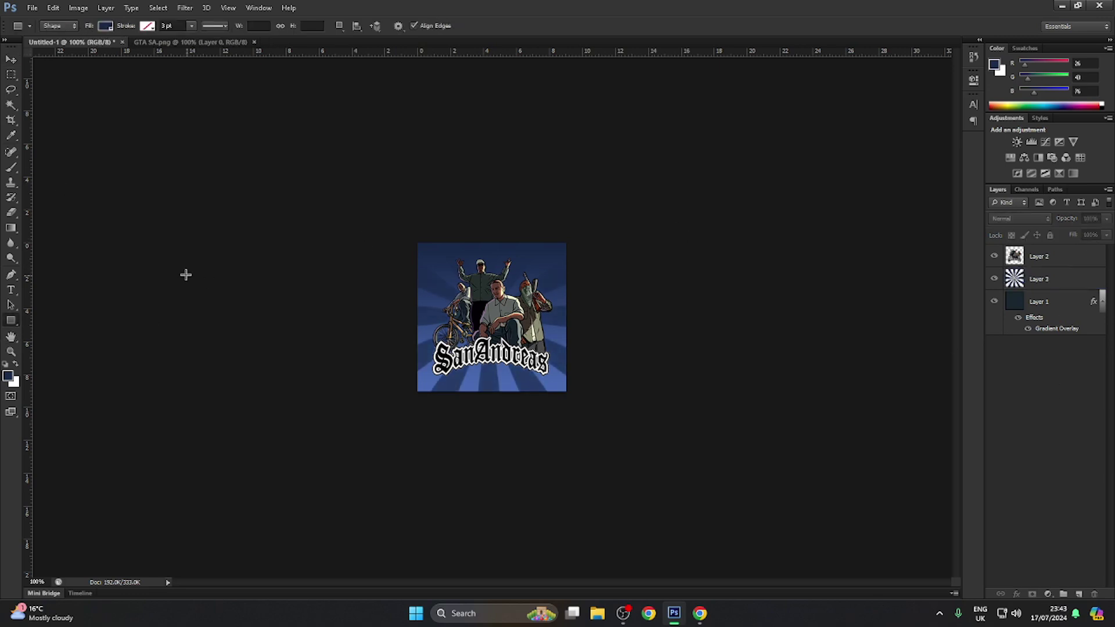
pyautogui.moveTo(430, 262); pyautogui.dragTo(431, 426)
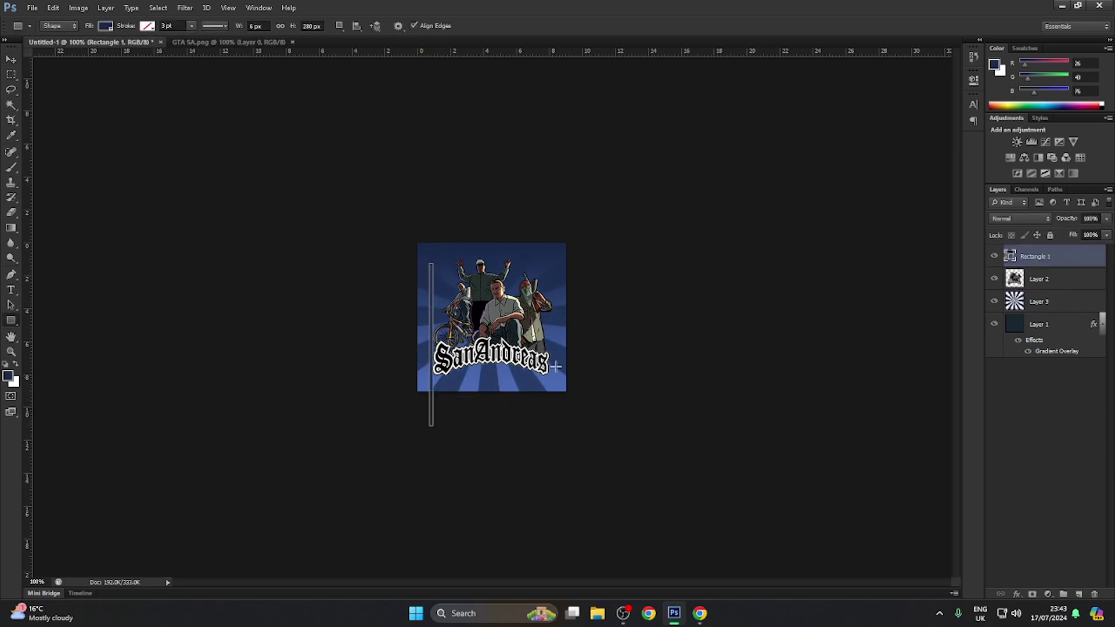
pyautogui.rightClick(1037, 256)
pyautogui.press('Escape')
pyautogui.press('v')
pyautogui.moveTo(497, 247)
pyautogui.mouseDown()
pyautogui.moveTo(509, 267)
pyautogui.moveTo(495, 257)
pyautogui.mouseUp()
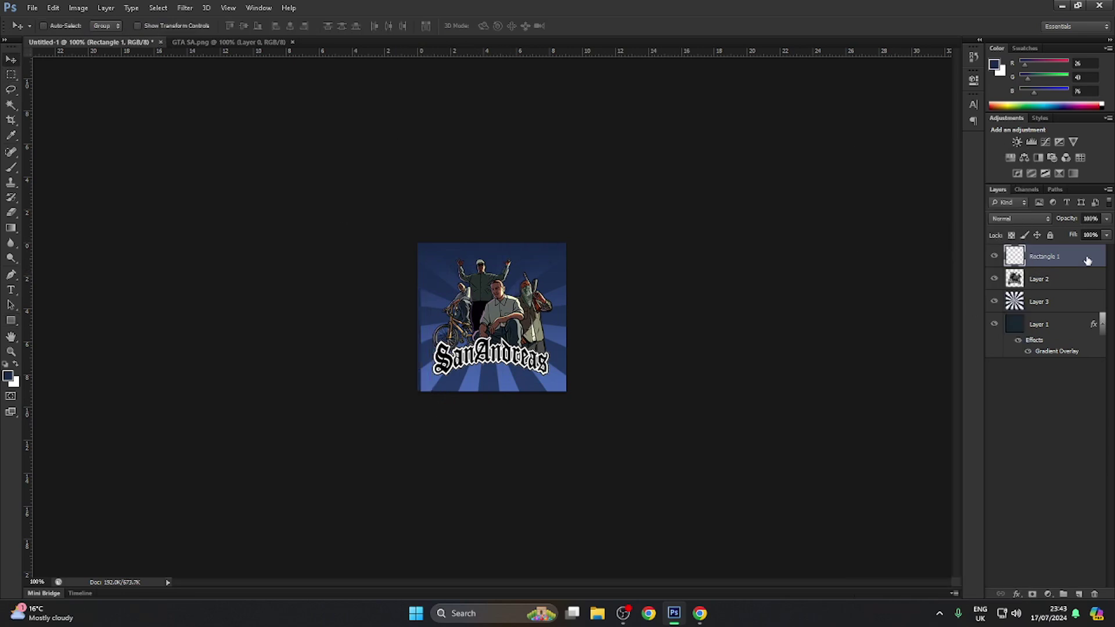
# Give the bar a mid-blue Color Overlay.
pyautogui.doubleClick(1087, 262)
pyautogui.click(816, 265)
pyautogui.click(1020, 165)
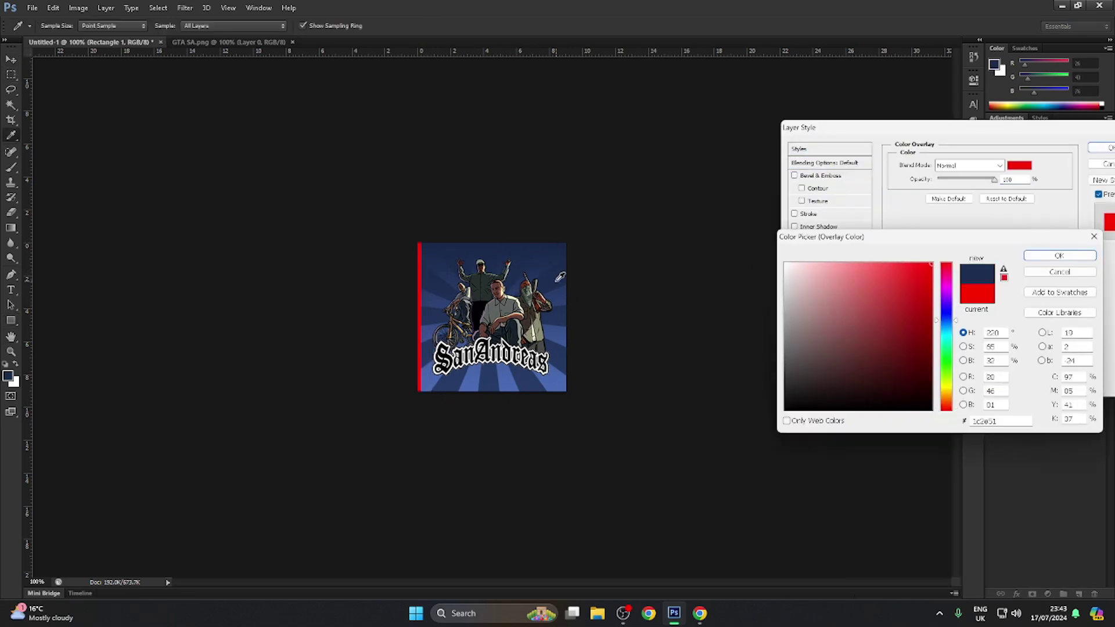
pyautogui.click(885, 355)
pyautogui.moveTo(881, 346); pyautogui.dragTo(877, 312)
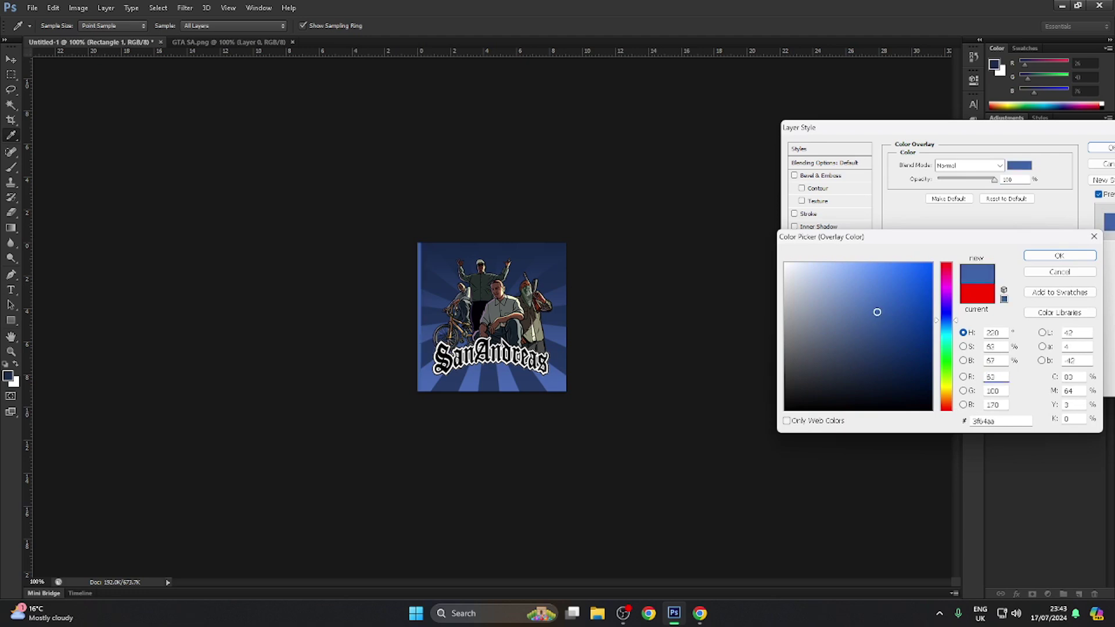
pyautogui.click(1059, 256)
pyautogui.press('Return')
# Duplicate the bar to the right edge and a 90° CW rotated copy to the top.
pyautogui.hotkey('ctrl', 'j')
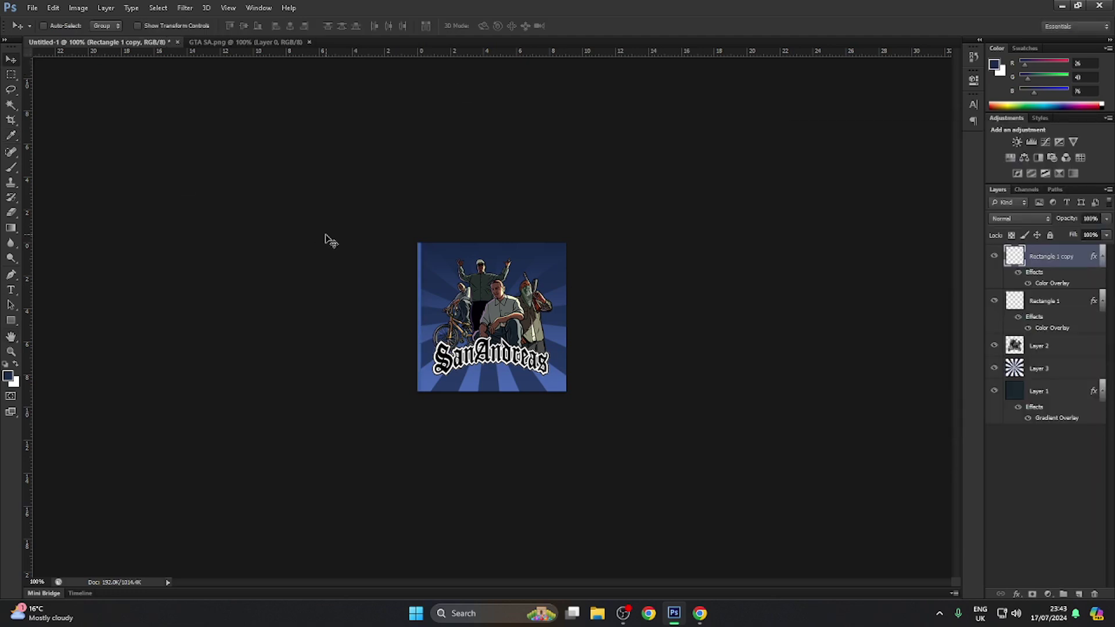
pyautogui.moveTo(324, 238); pyautogui.dragTo(511, 241)
pyautogui.hotkey('ctrl', 'j')
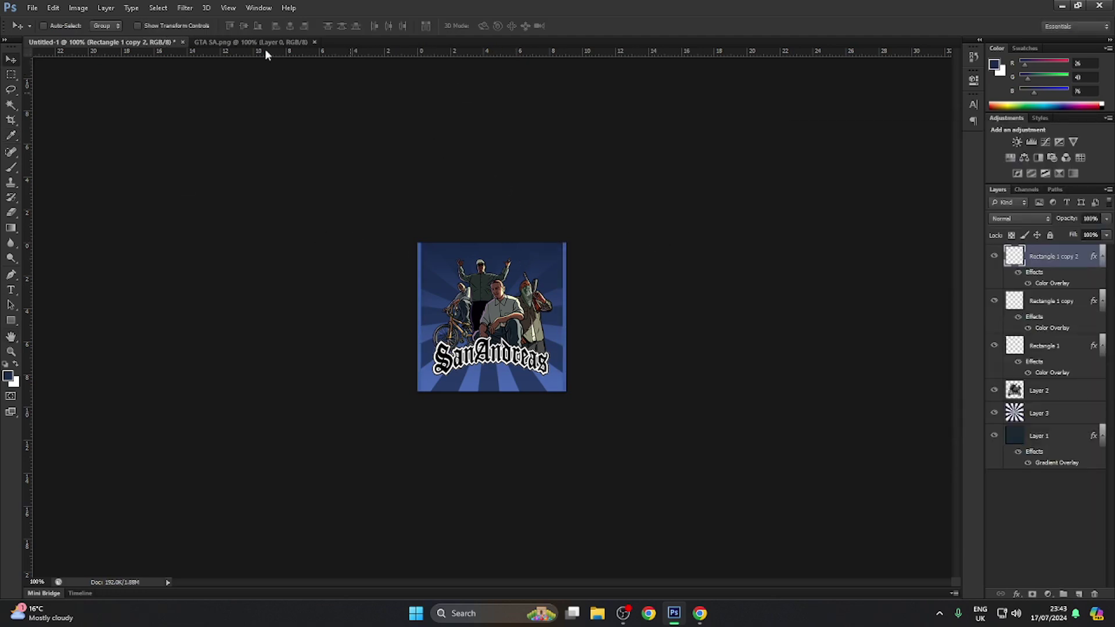
pyautogui.click(53, 8)
pyautogui.moveTo(96, 234)
pyautogui.click(249, 333)
pyautogui.moveTo(400, 309); pyautogui.dragTo(438, 240)
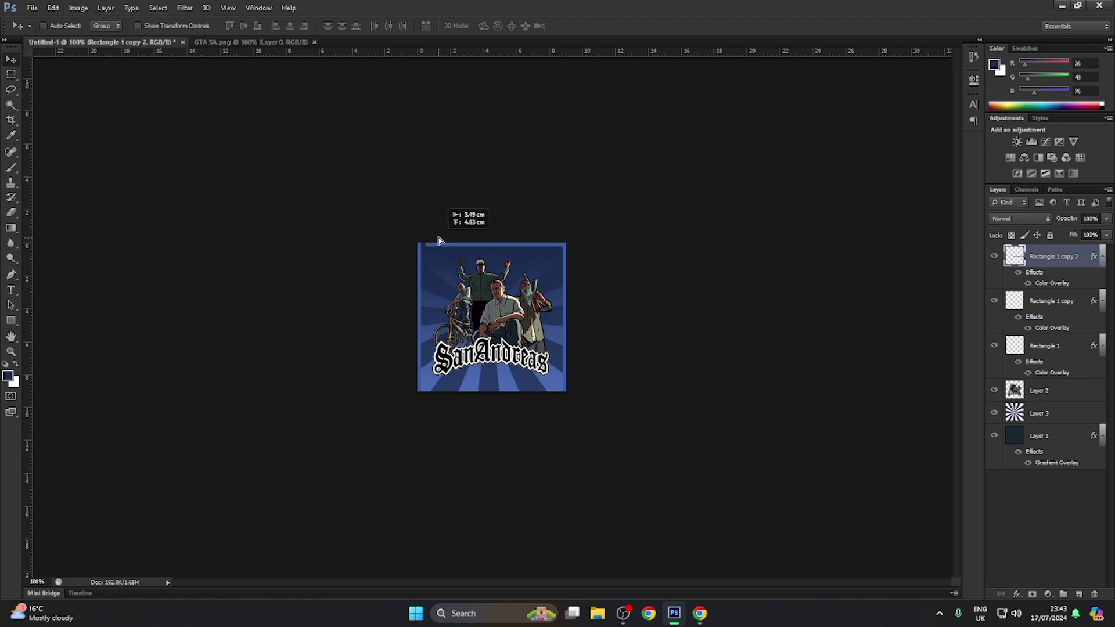
pyautogui.hotkey('ctrl', 'j')
# Merge the rectangle layers into a single Rectangle 1 copy 3 layer.
pyautogui.keyDown('shift'); pyautogui.click(1052, 301); pyautogui.keyUp('shift')
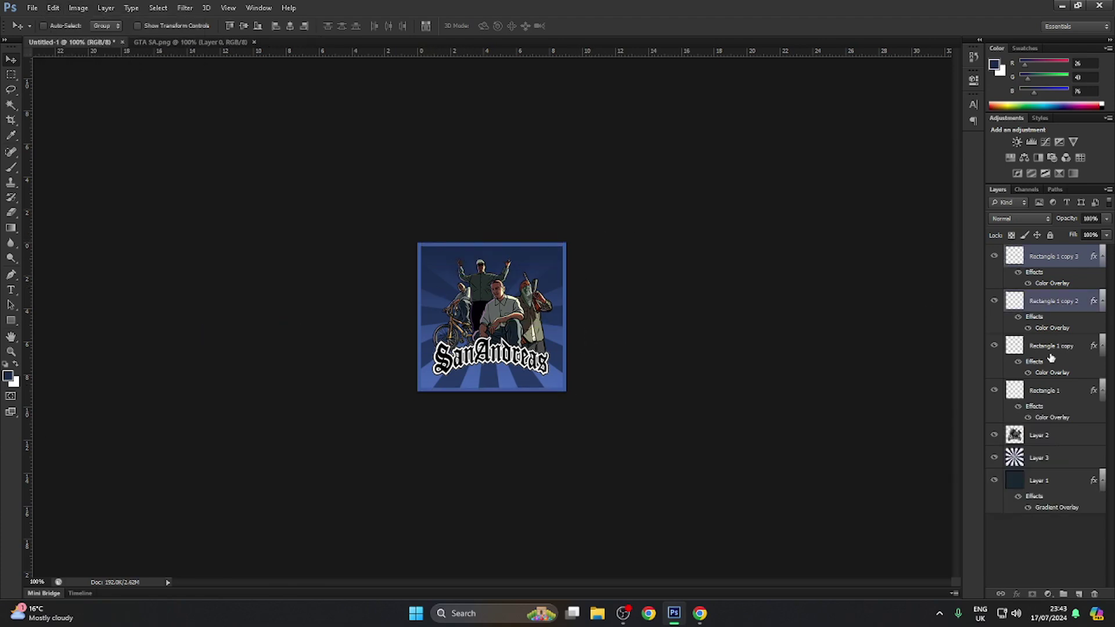
pyautogui.keyDown('shift'); pyautogui.click(1051, 346); pyautogui.keyUp('shift')
pyautogui.keyDown('shift'); pyautogui.click(1051, 390); pyautogui.keyUp('shift')
pyautogui.rightClick(1050, 390)
pyautogui.click(952, 414)
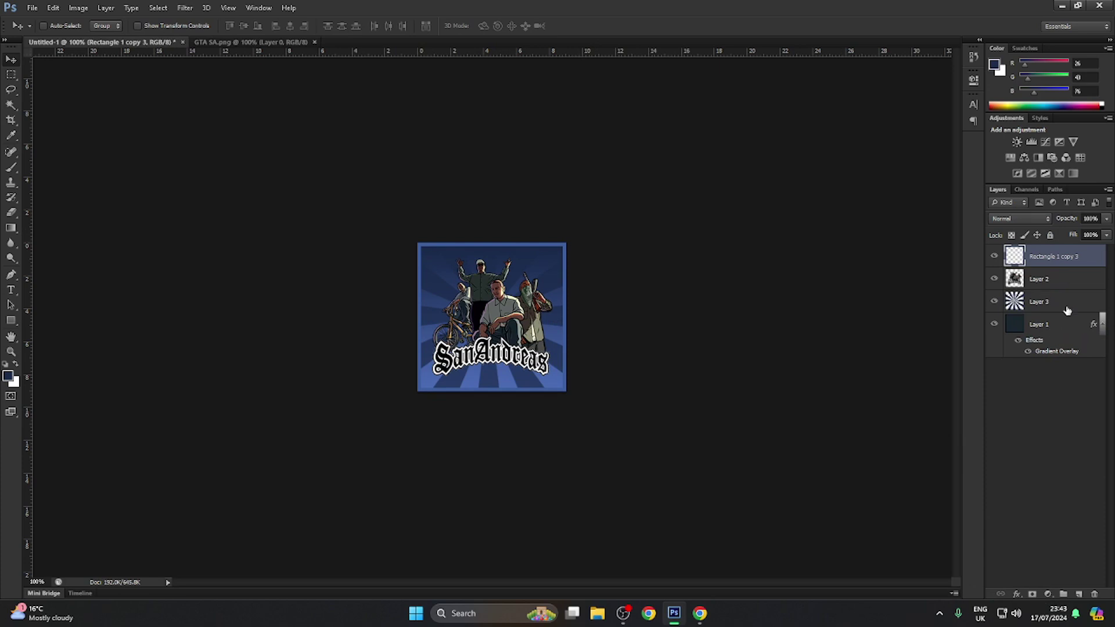
# Give Layer 3 a dark navy Color Overlay sampled from the icon, then open Save for Web.
pyautogui.doubleClick(1067, 311)
pyautogui.click(813, 265)
pyautogui.click(1019, 165)
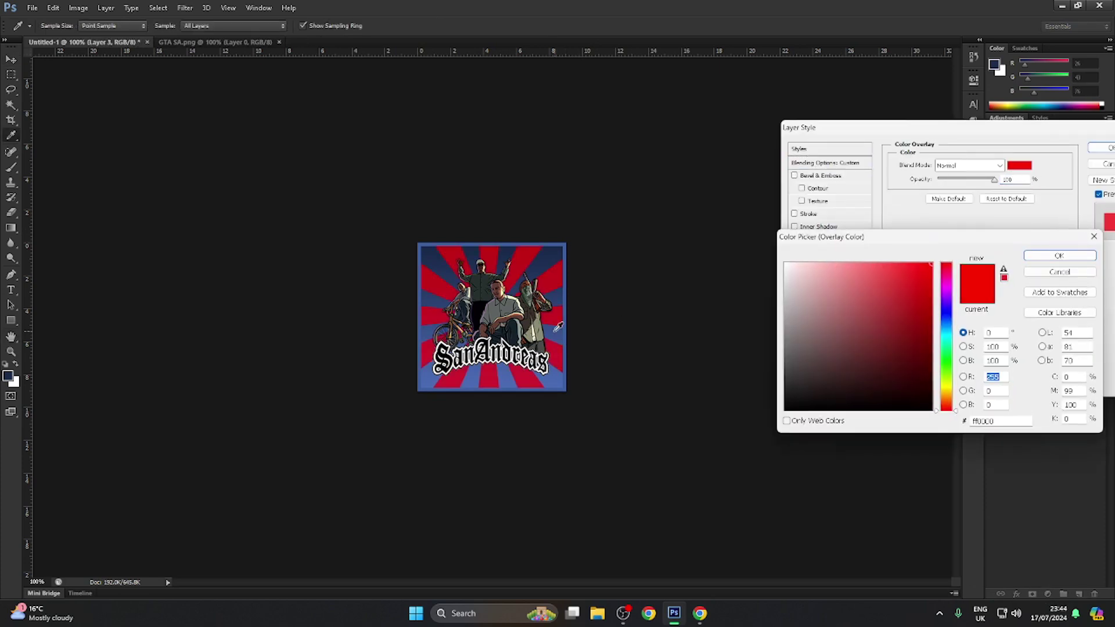
pyautogui.click(560, 331)
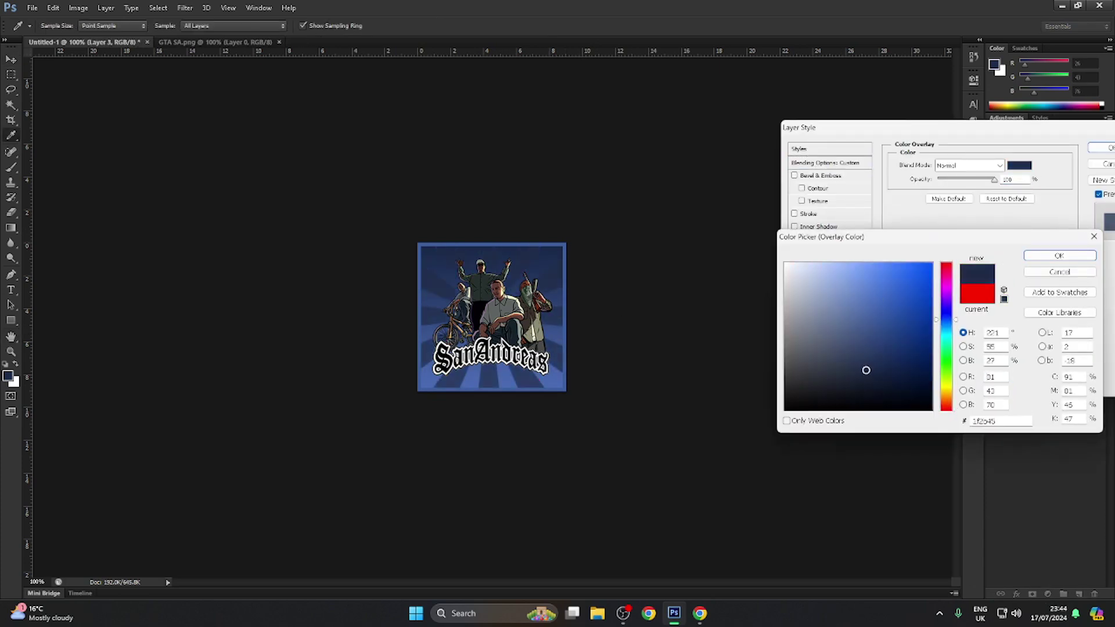
pyautogui.moveTo(889, 366); pyautogui.dragTo(902, 361)
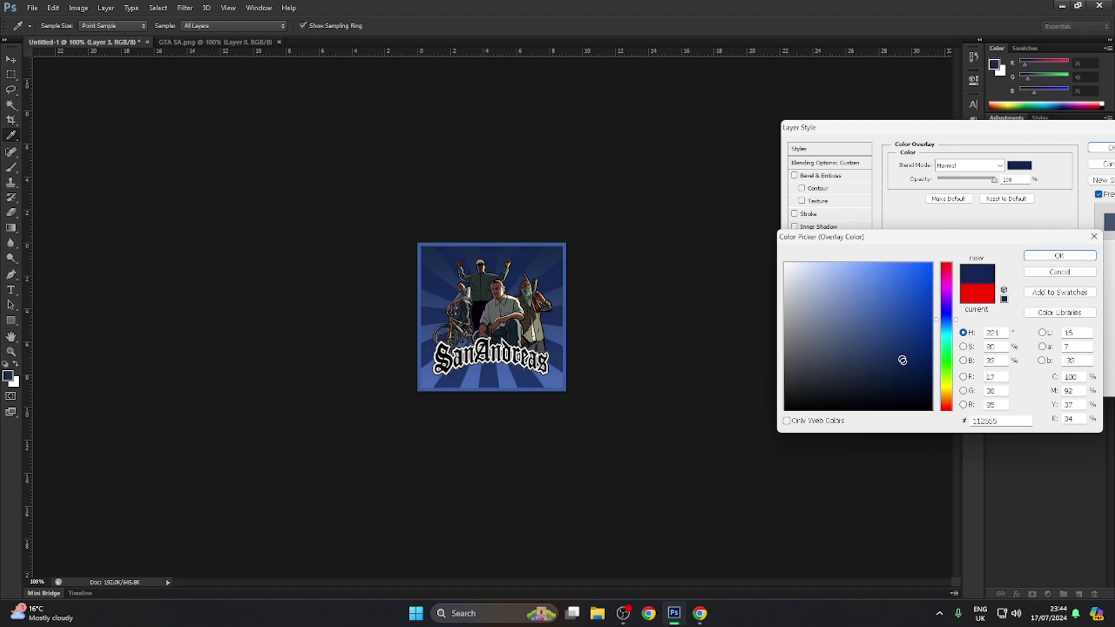
pyautogui.click(1059, 256)
pyautogui.click(1106, 147)
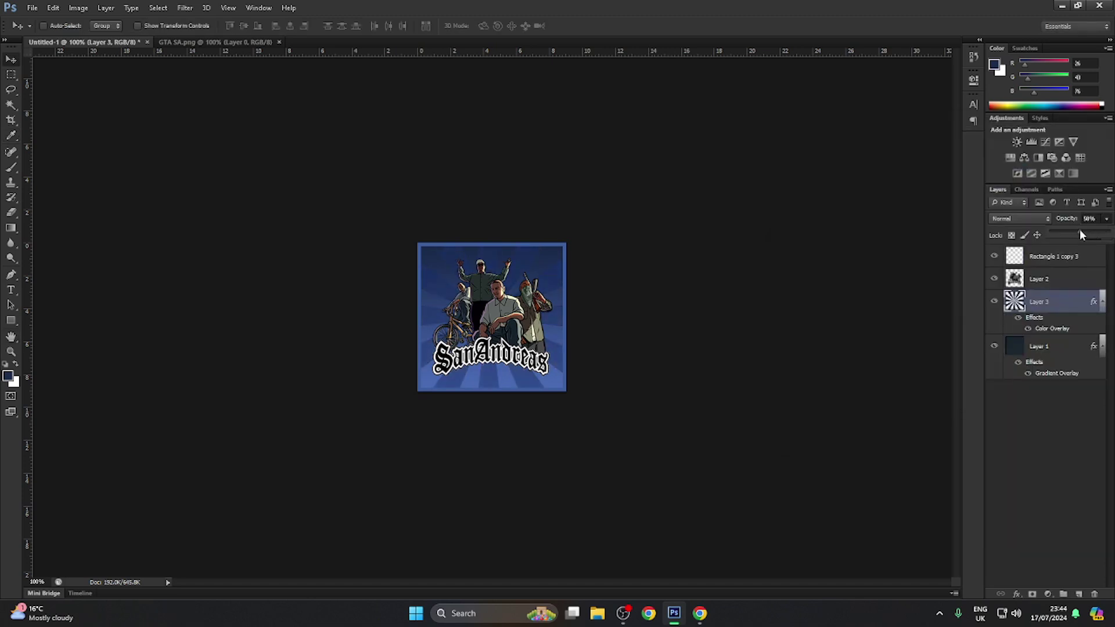
pyautogui.click(31, 7)
pyautogui.click(87, 170)
# Export the icon as a quality 100 JPEG named GTA SA Icon.jpg in My Icons.
pyautogui.click(877, 70)
pyautogui.click(871, 90)
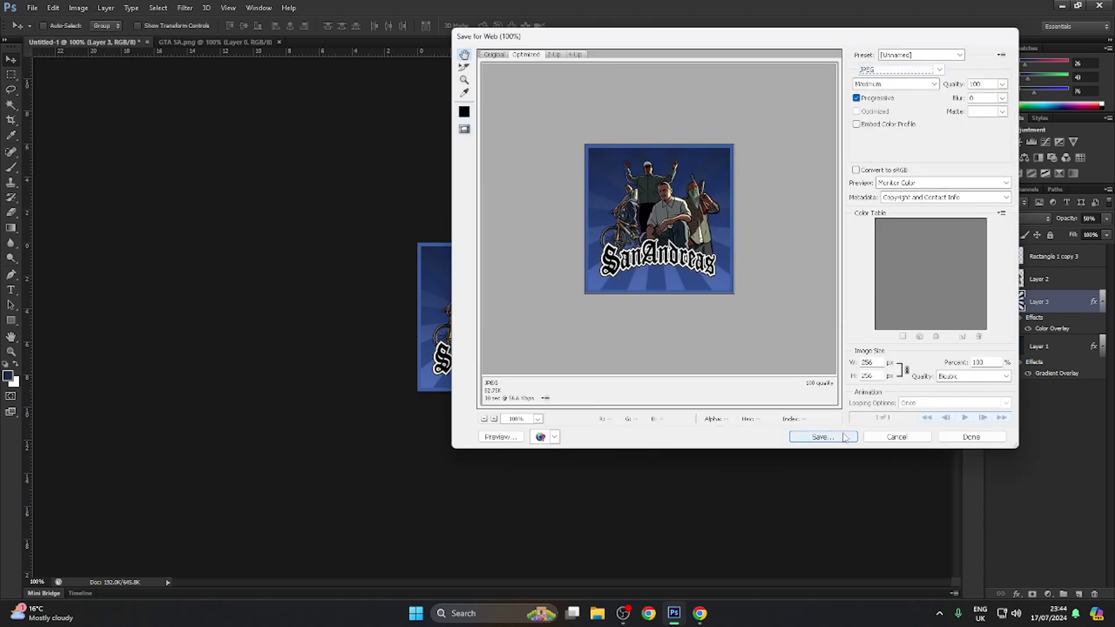
pyautogui.click(845, 438)
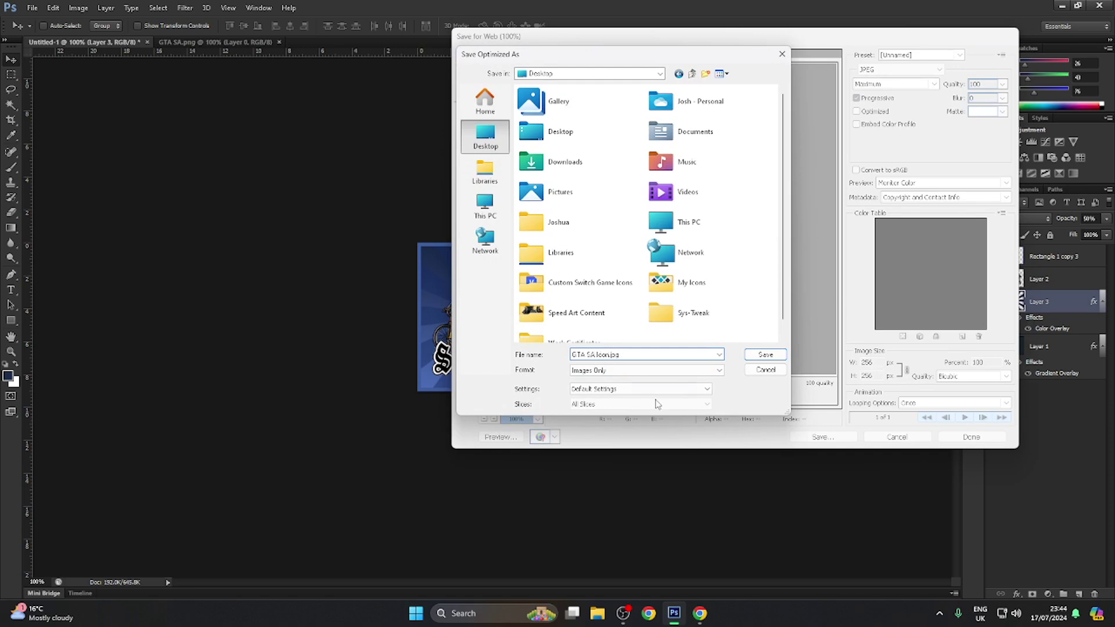
pyautogui.doubleClick(663, 282)
pyautogui.click(765, 355)
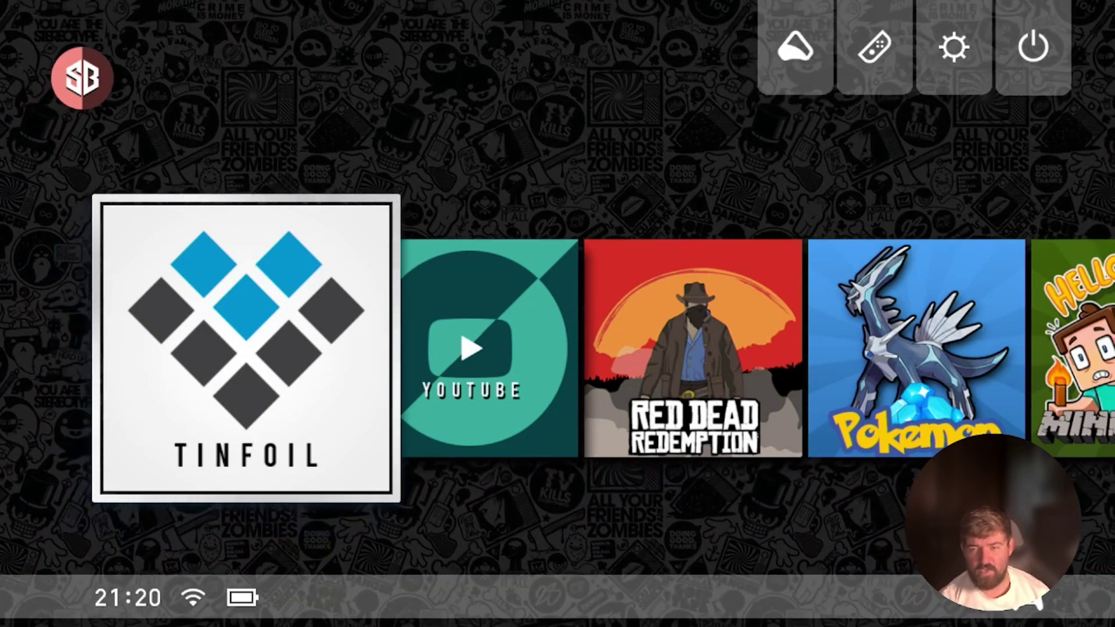
# Open All Software from the HOME Menu row and move to GTA San Andreas.
pyautogui.press('Right')
pyautogui.press('Right')
pyautogui.press('Right')
pyautogui.press('Right')
pyautogui.press('Right')
pyautogui.press('Right')
pyautogui.press('Right')
pyautogui.press('Right')
pyautogui.press('Right')
pyautogui.press('Right')
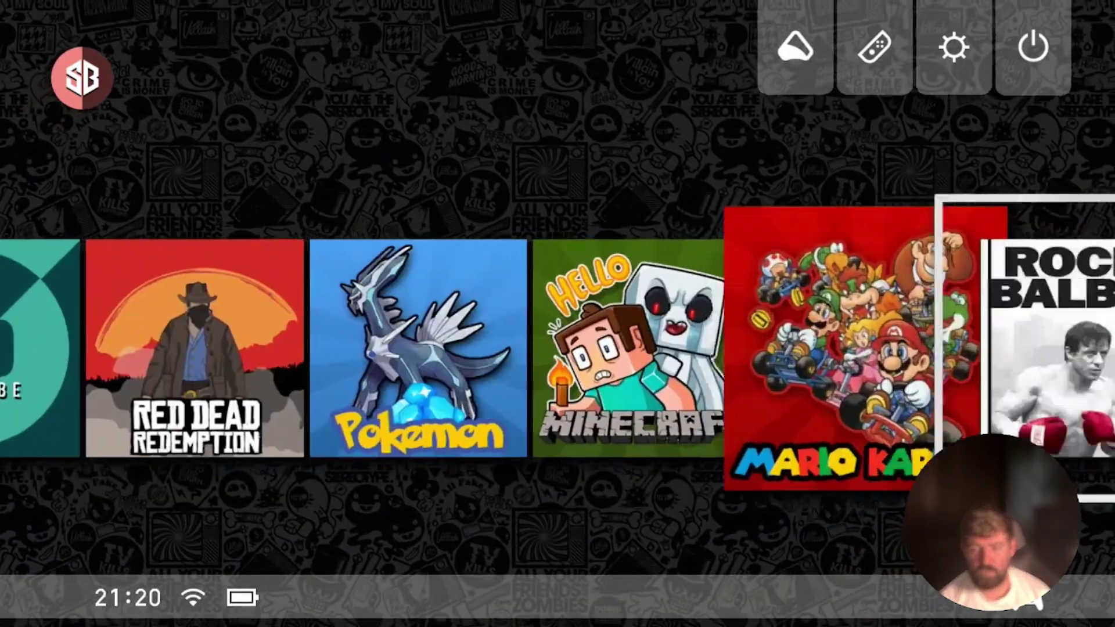
pyautogui.press('Right')
pyautogui.press('Right')
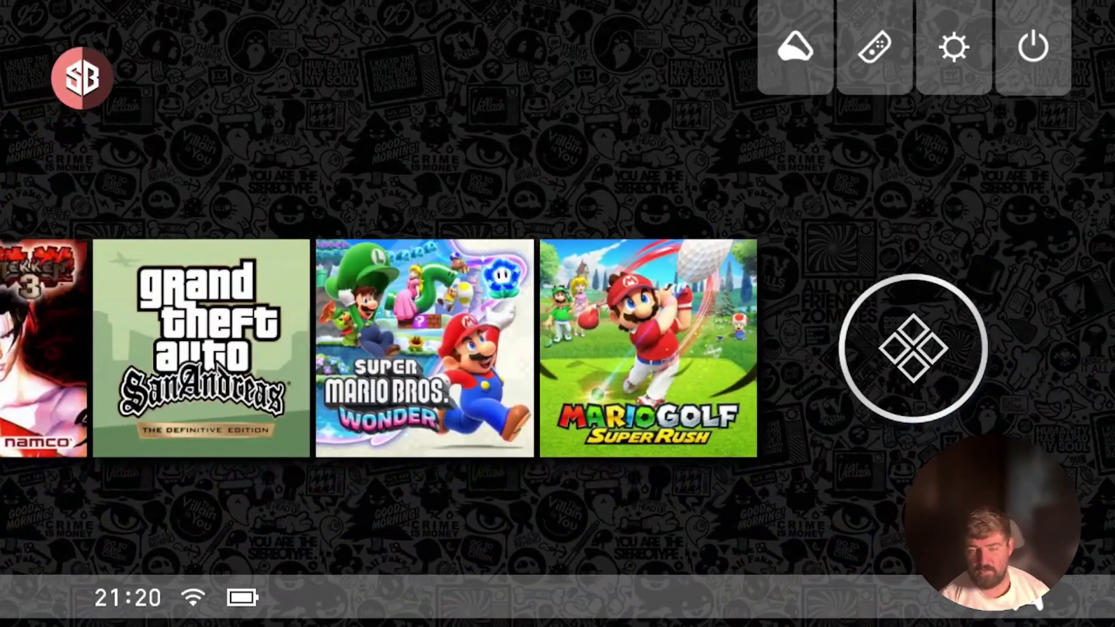
pyautogui.press('Return')
pyautogui.press('Down')
pyautogui.press('Right')
pyautogui.press('Right')
pyautogui.press('Right')
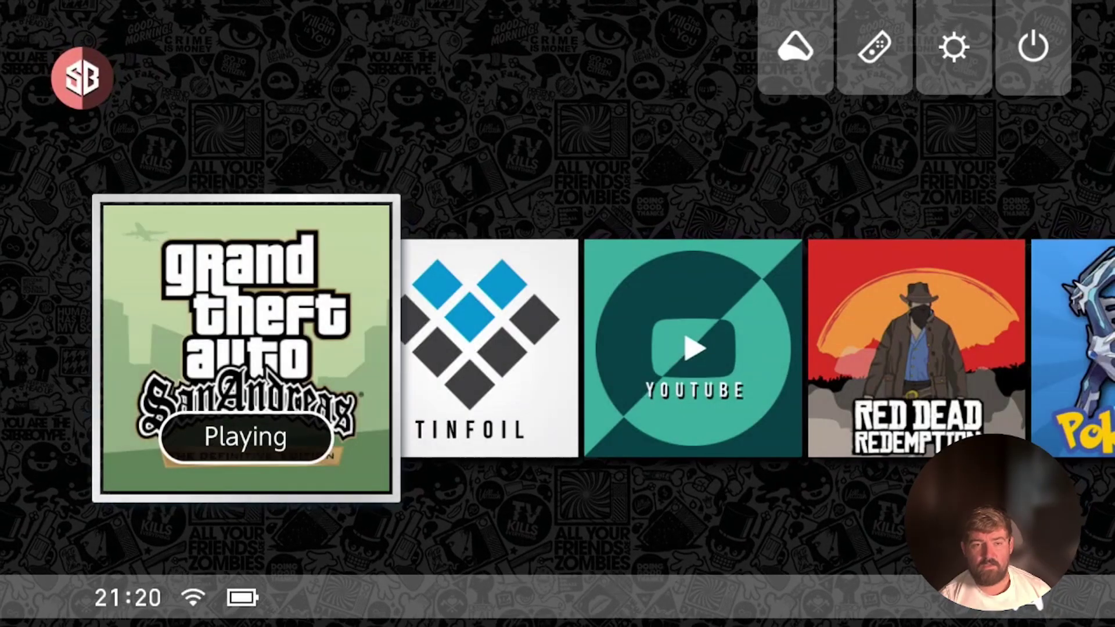
# Look through GTA San Andreas's options page, from data management back to Software Update.
pyautogui.press('+')
pyautogui.press('Down')
pyautogui.press('Down')
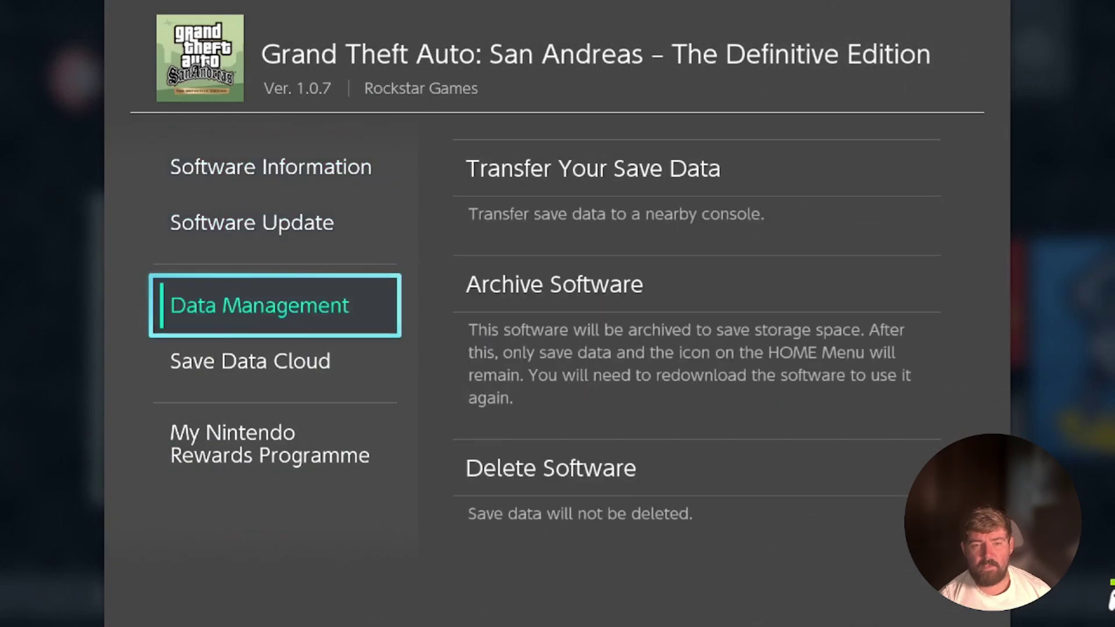
pyautogui.press('Up')
# Close GTA San Andreas, then reopen its options to check version 1.0.7.
pyautogui.press('Escape')
pyautogui.press('x')
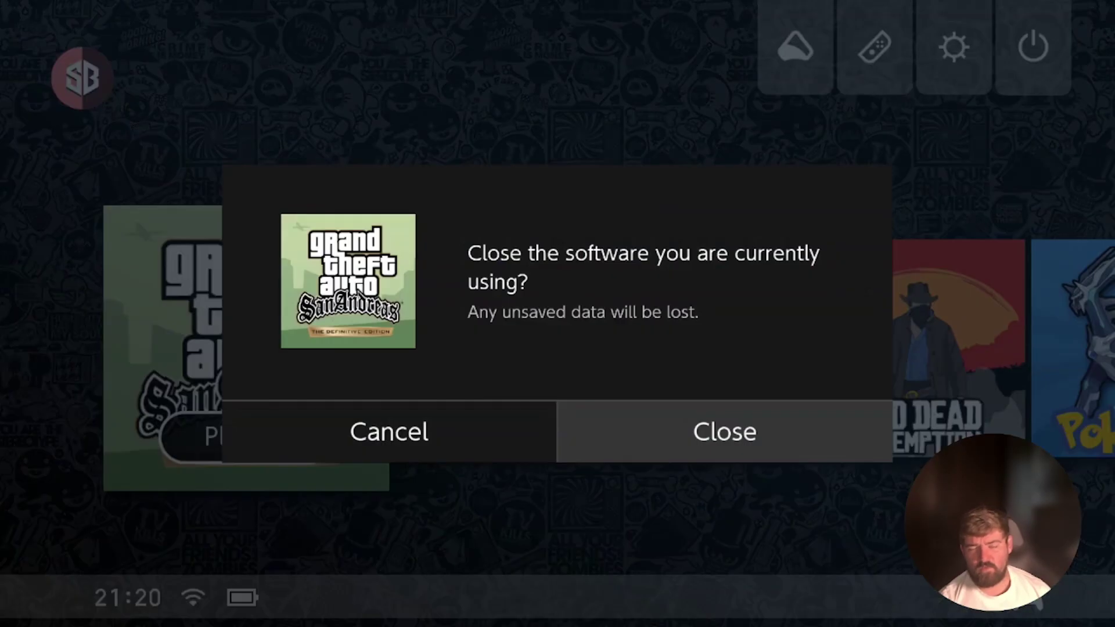
pyautogui.press('Return')
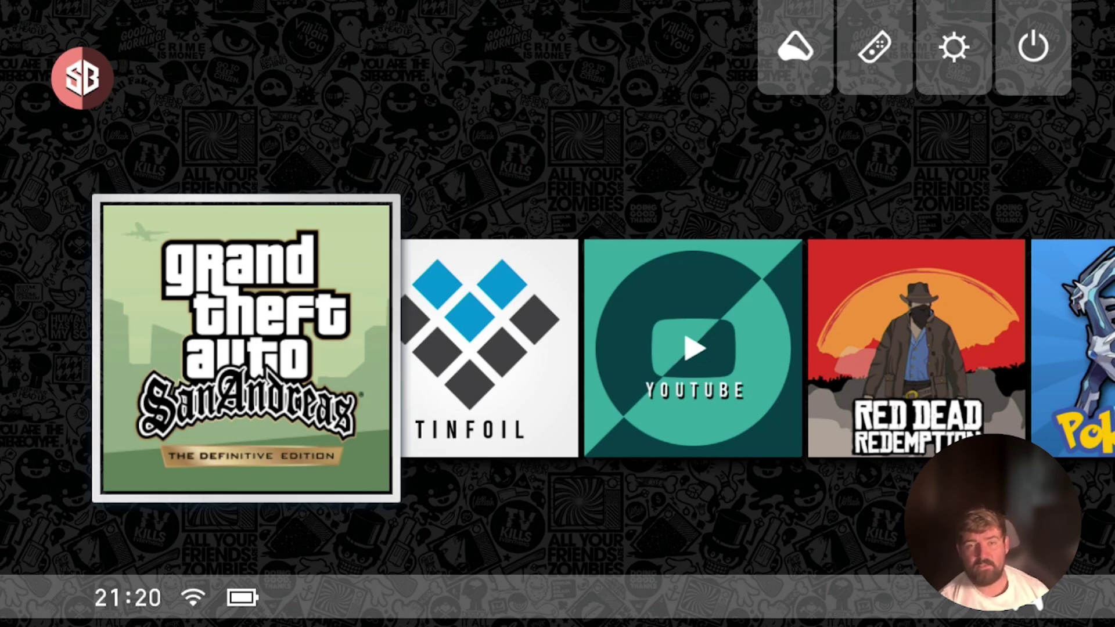
pyautogui.press('+')
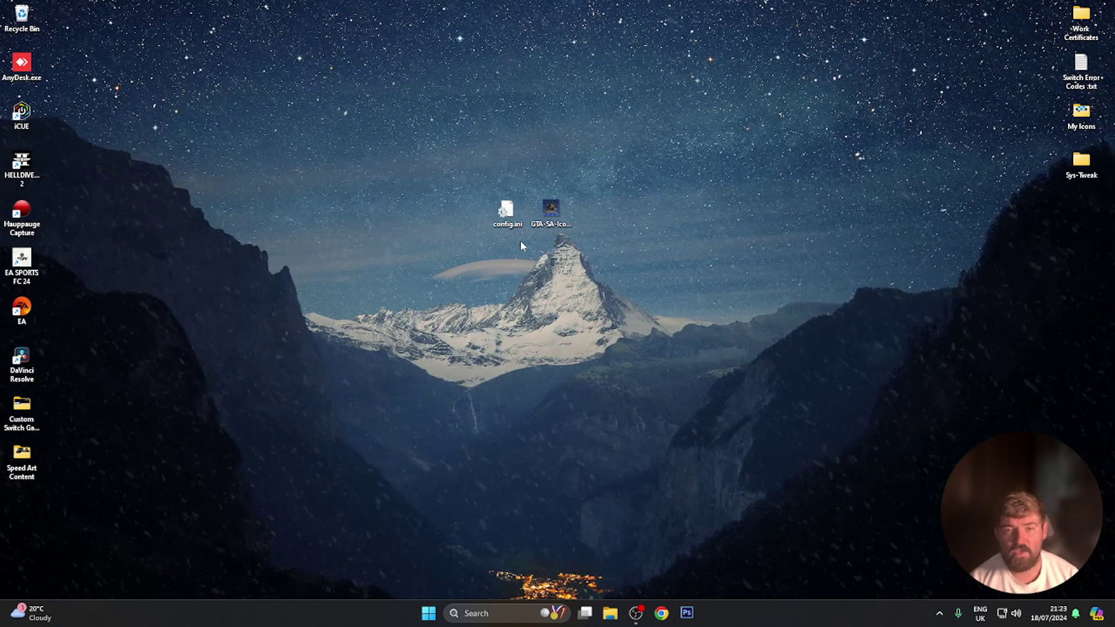
# Open config.ini from the desktop in Notepad for editing.
pyautogui.doubleClick(511, 216)
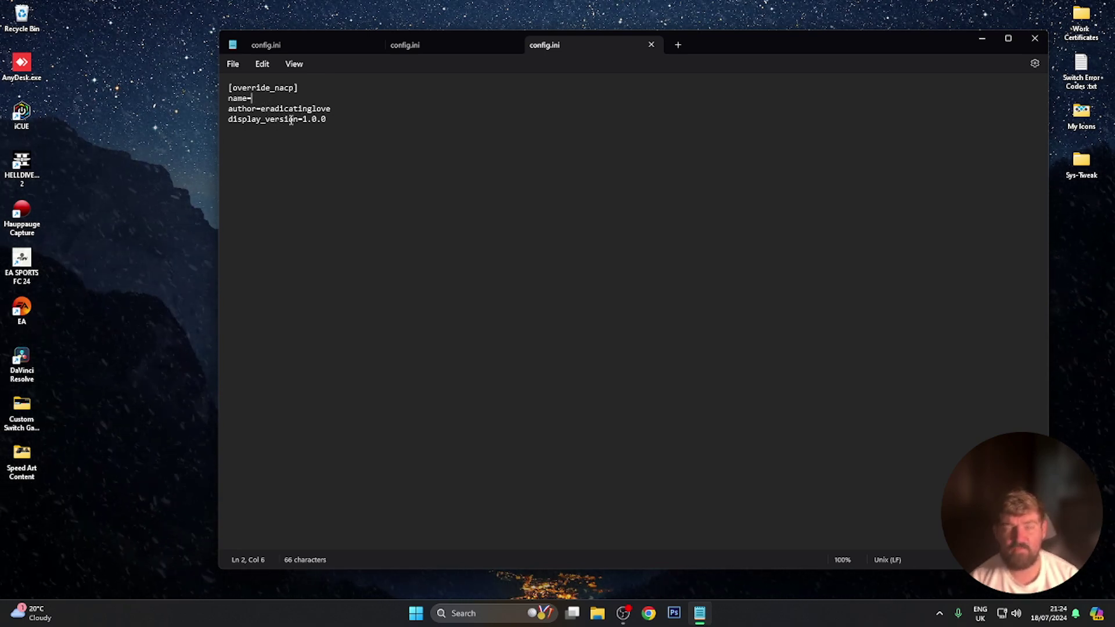
# Change the display_version line in config.ini to 1.0.7.
pyautogui.click(329, 120)
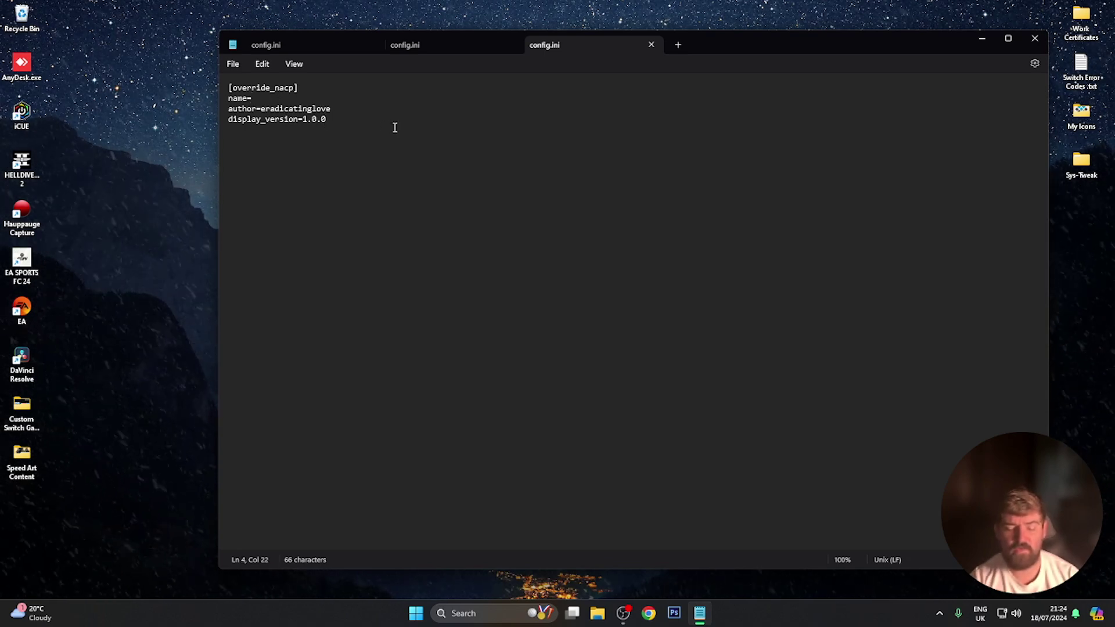
pyautogui.press('BackSpace')
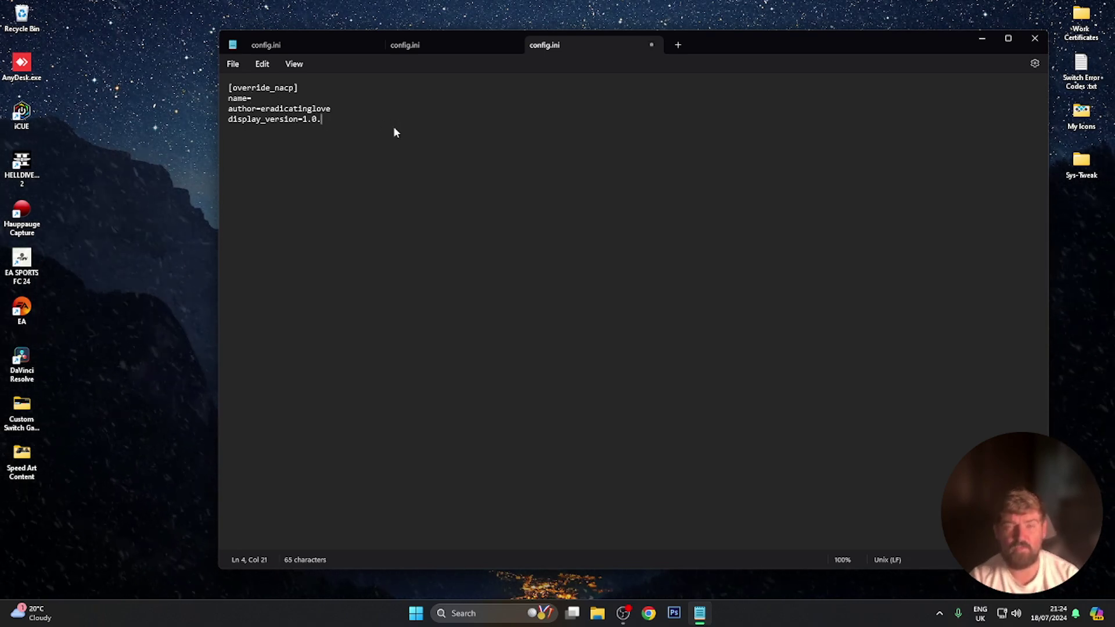
pyautogui.write('7')
# Set author to Rockstar Games and the name line to 'GTA San Andreas The Definitive Edition'.
pyautogui.click(270, 109)
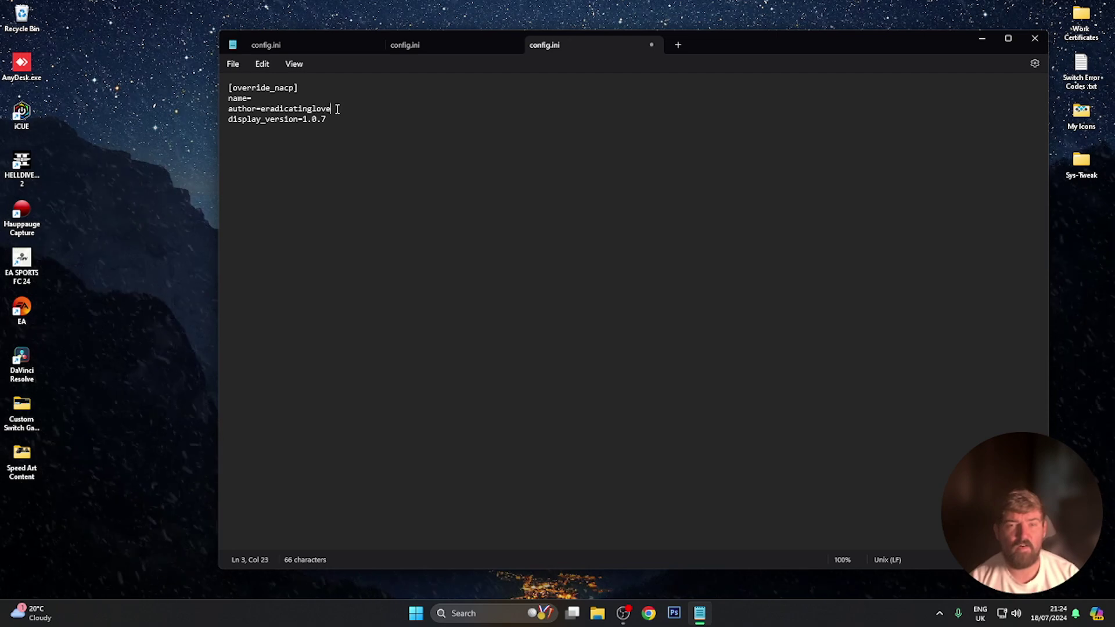
pyautogui.moveTo(332, 108); pyautogui.dragTo(266, 109)
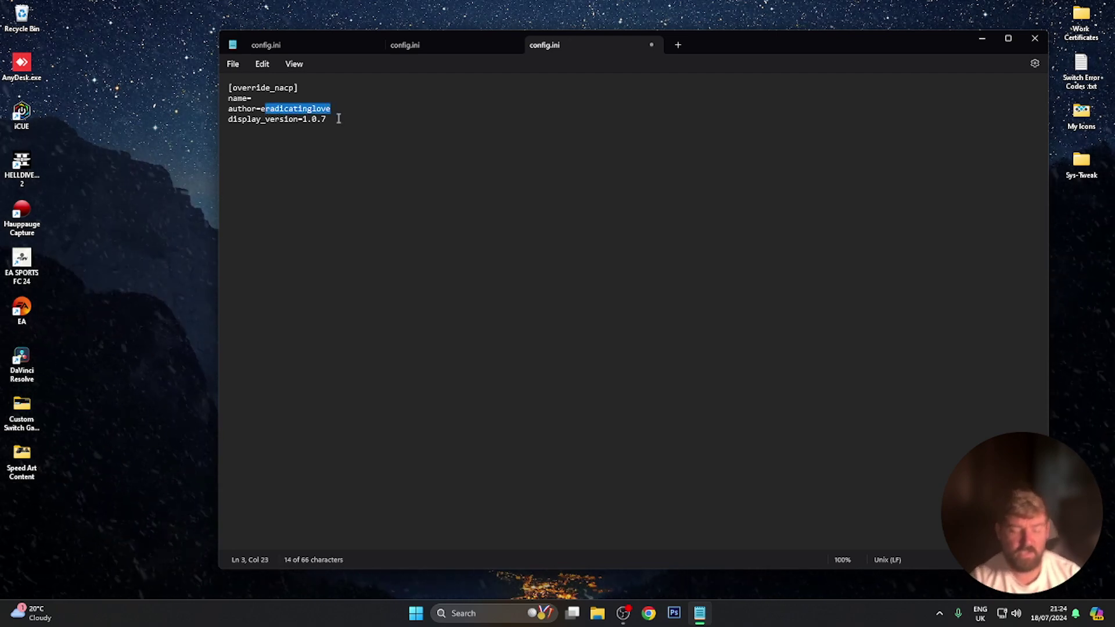
pyautogui.press('BackSpace')
pyautogui.press('BackSpace')
pyautogui.write('Rockst')
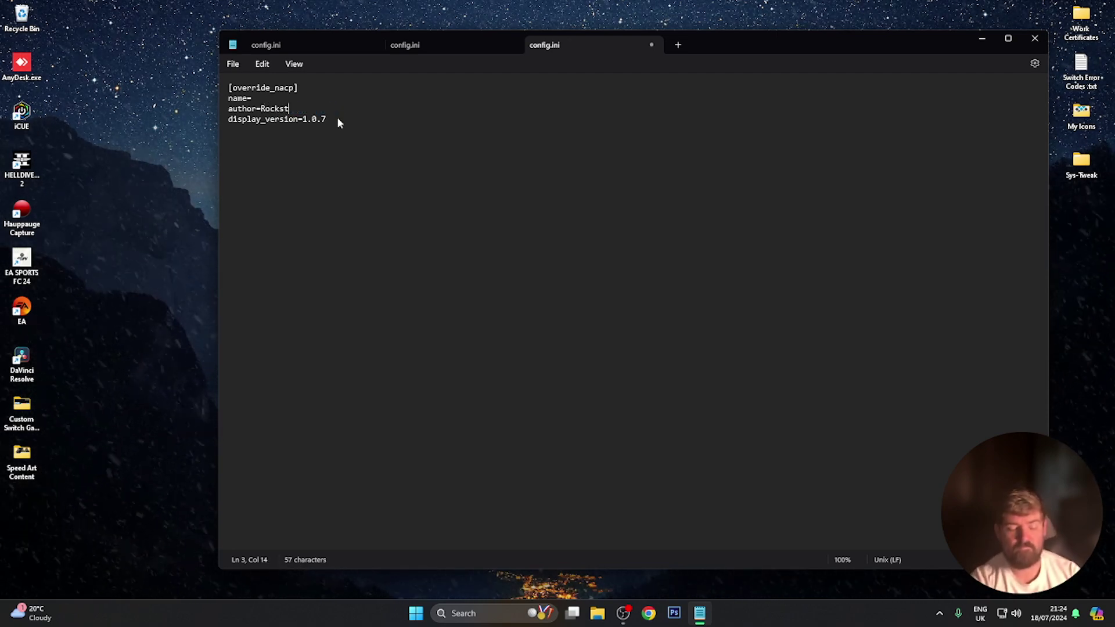
pyautogui.write('ar Games ')
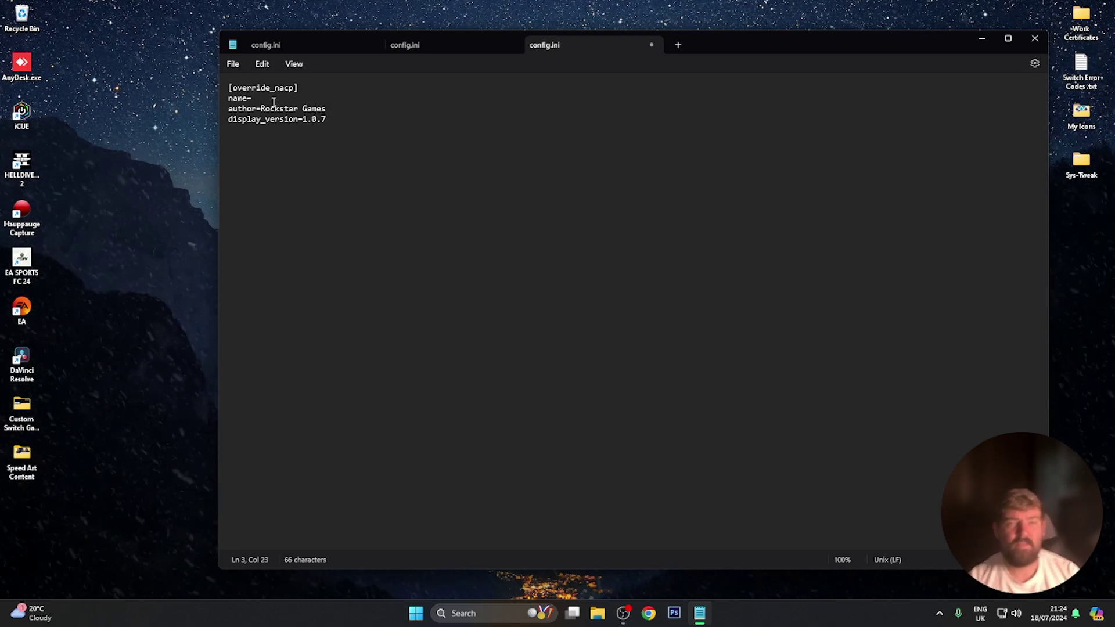
pyautogui.write(' G')
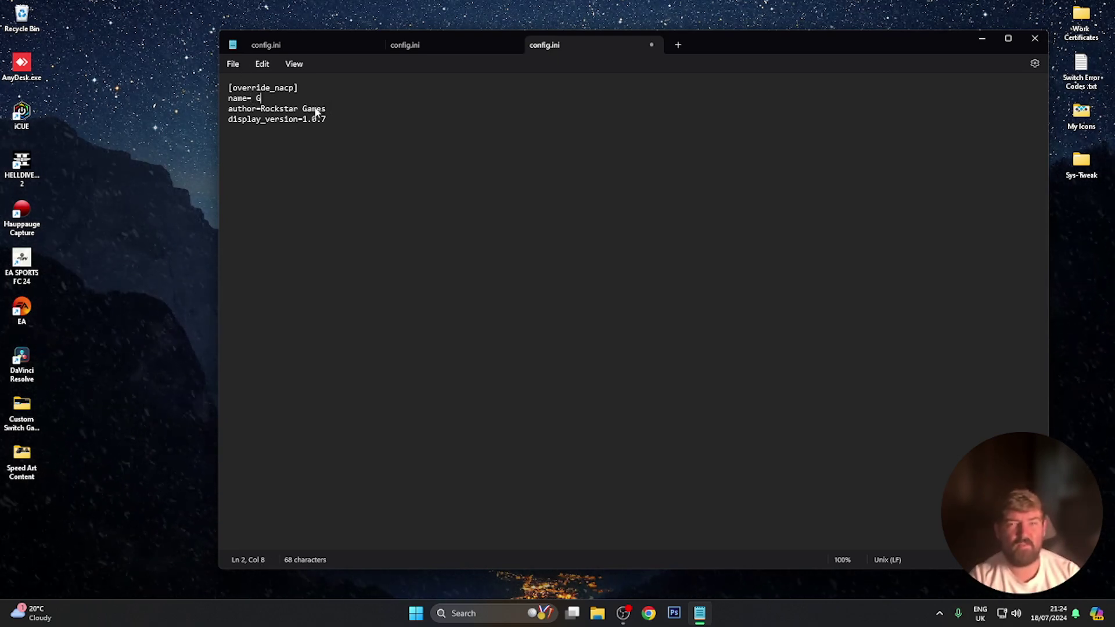
pyautogui.write('TA Sa')
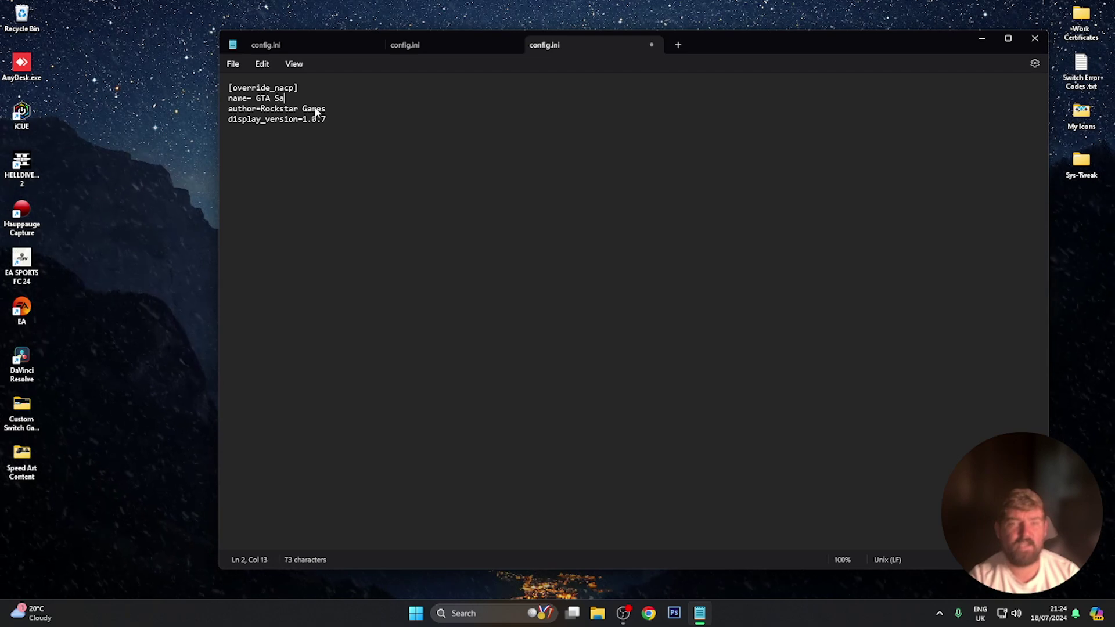
pyautogui.write('n Andr')
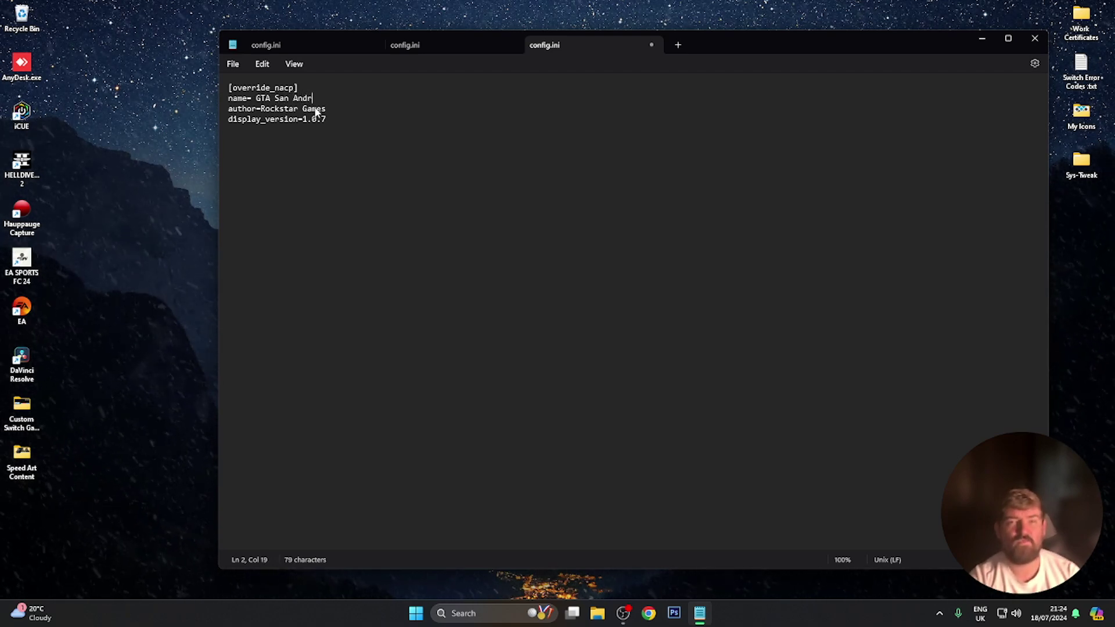
pyautogui.write('eas The ')
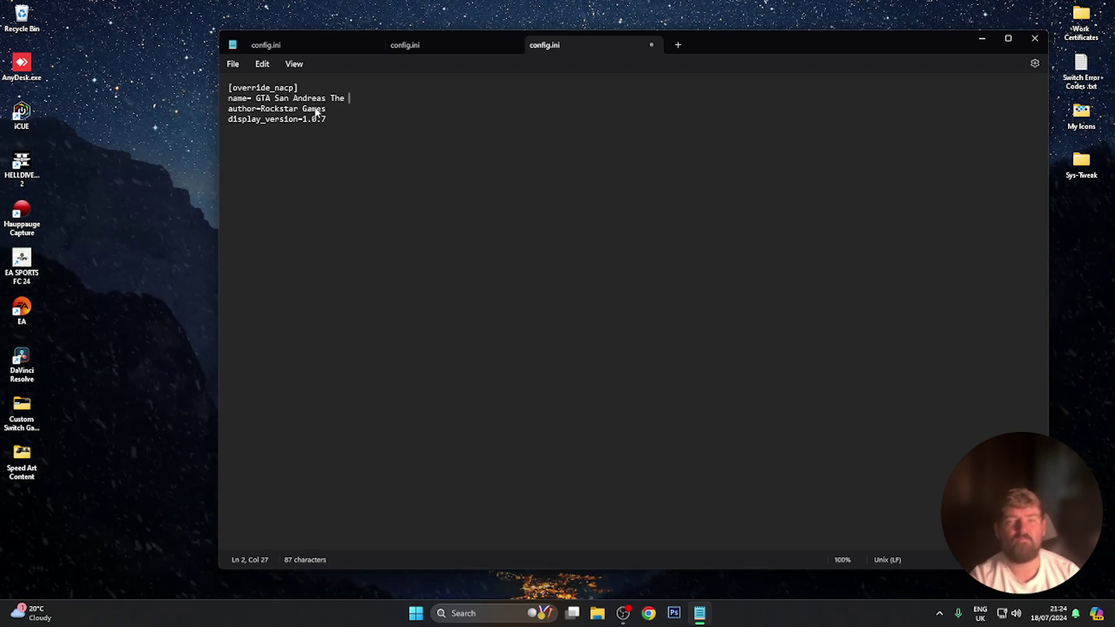
pyautogui.write('F')
pyautogui.press('BackSpace')
pyautogui.write('Def')
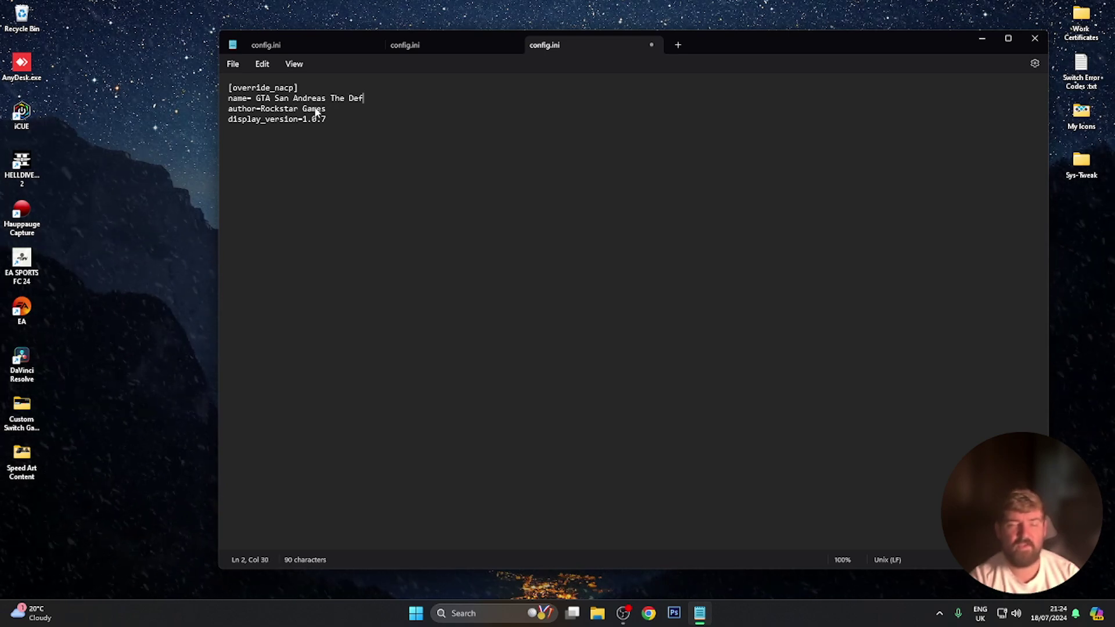
pyautogui.write('initiv')
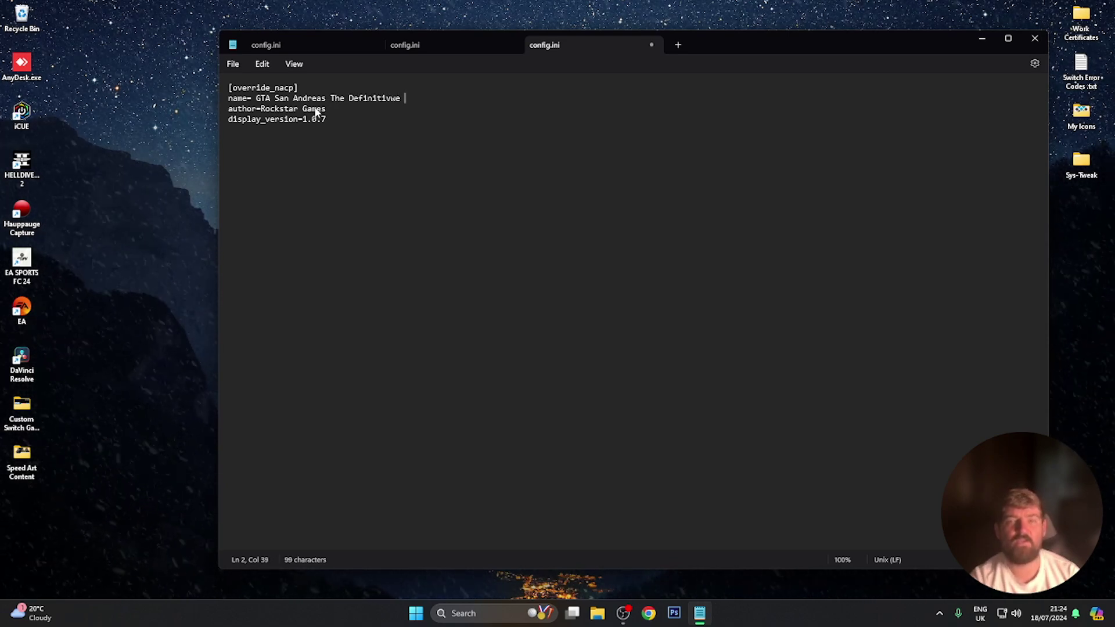
pyautogui.write('e E')
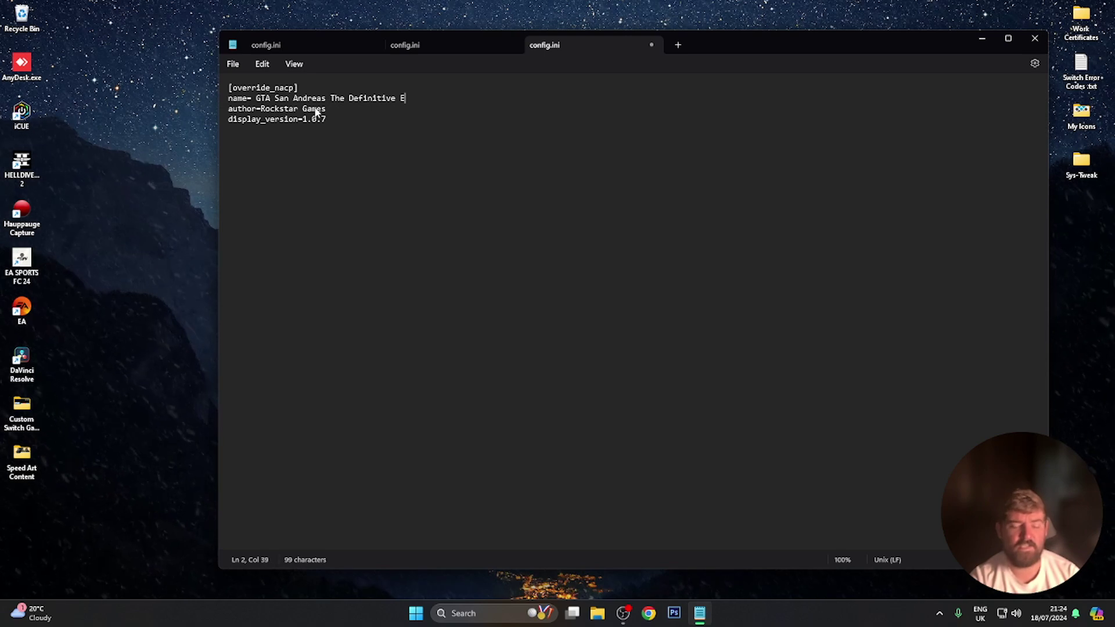
pyautogui.write('dition')
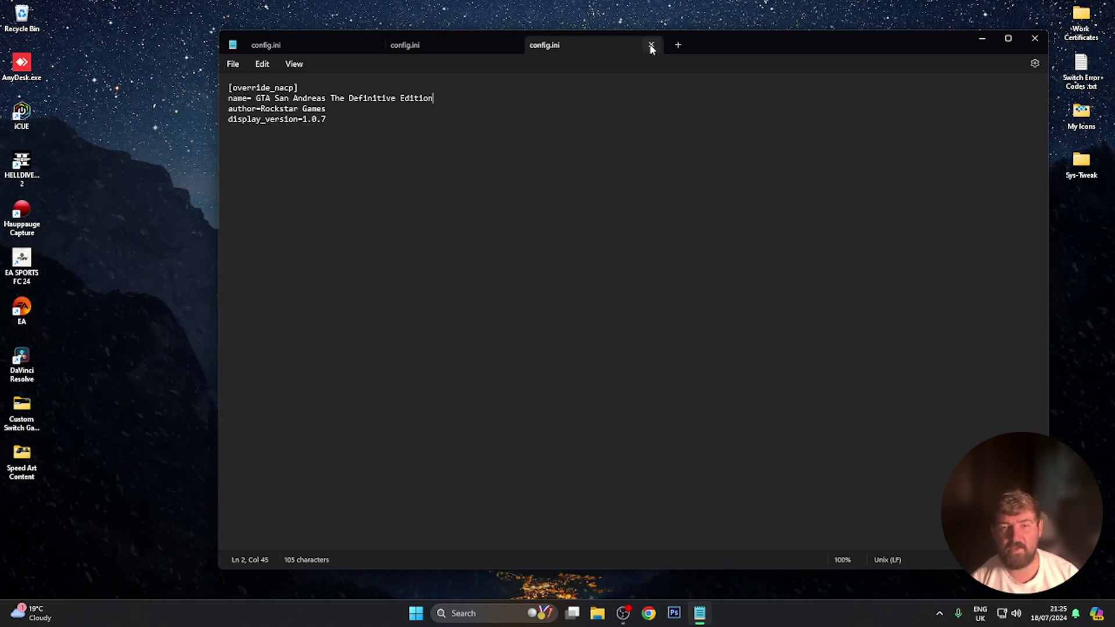
# Close the Notepad window holding the three config.ini tabs.
pyautogui.click(1028, 41)
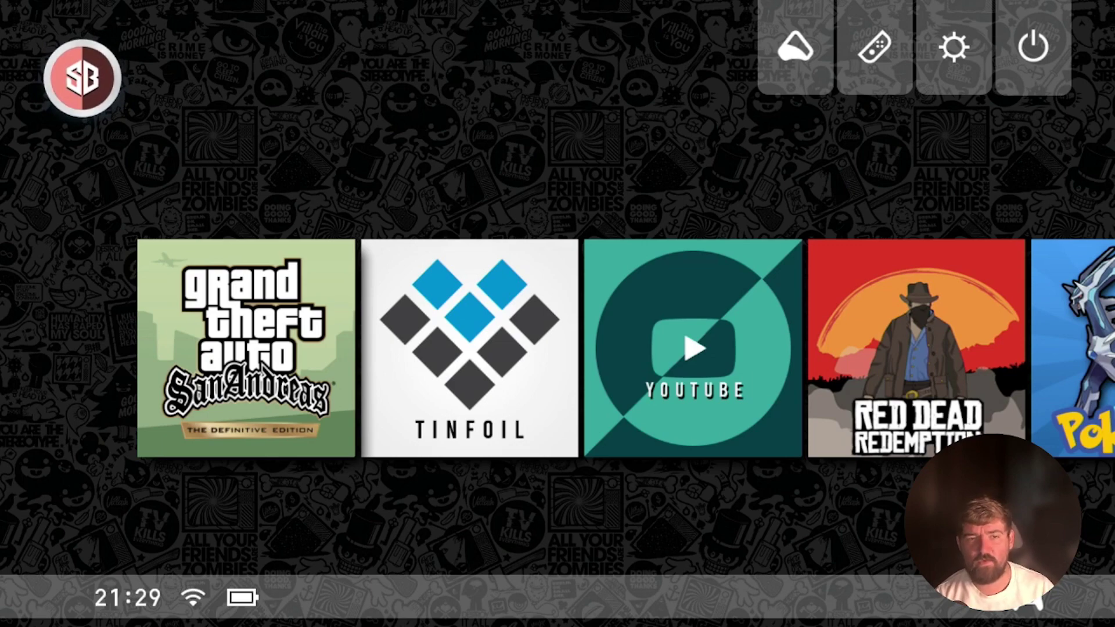
# Launch Tinfoil, dismiss its welcome message, then close and relaunch it and dismiss it again.
pyautogui.press('Down')
pyautogui.press('Right')
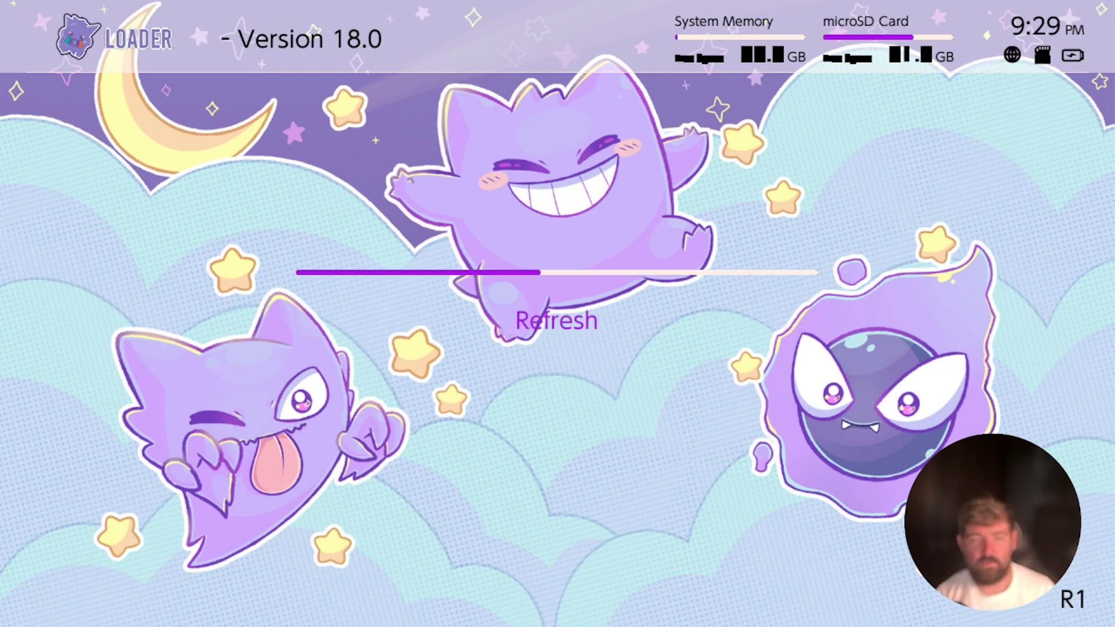
pyautogui.press('Return')
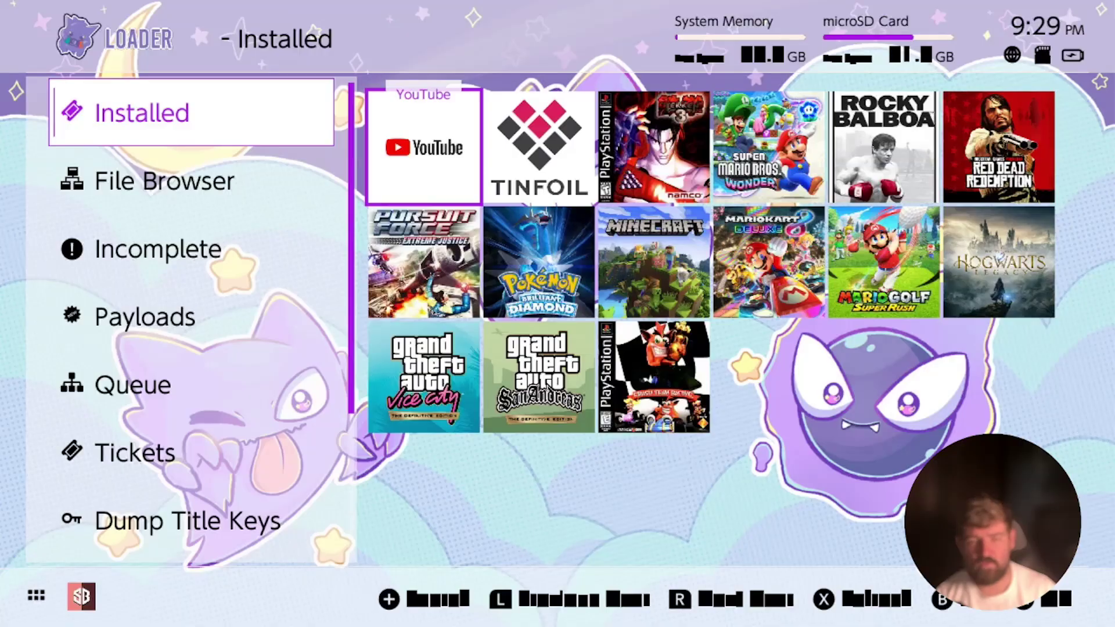
pyautogui.press('Home')
pyautogui.press('x')
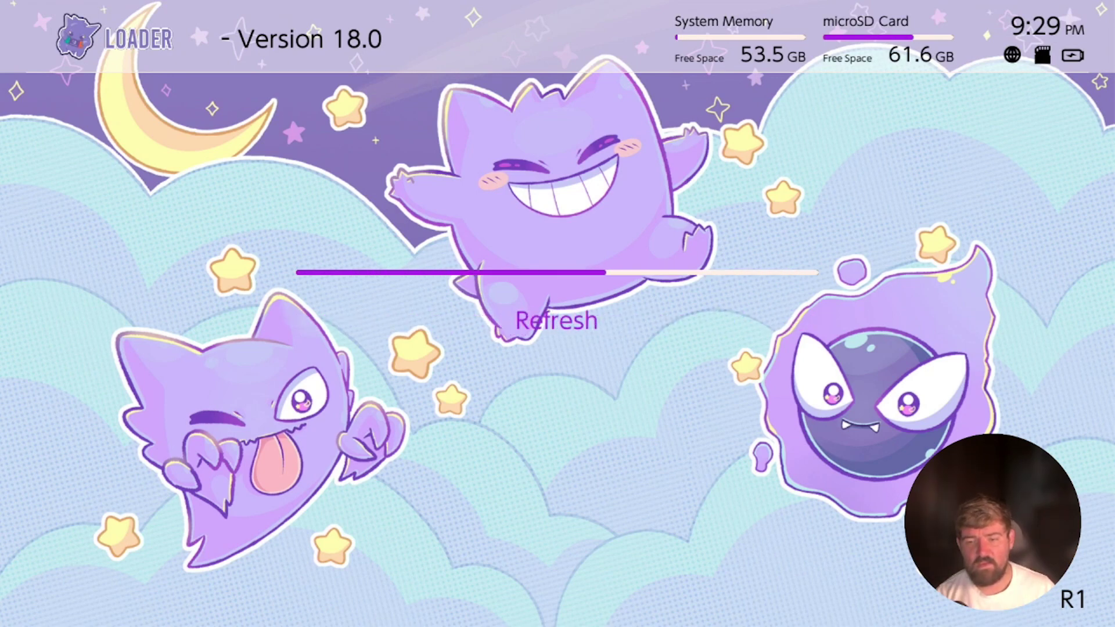
pyautogui.press('Return')
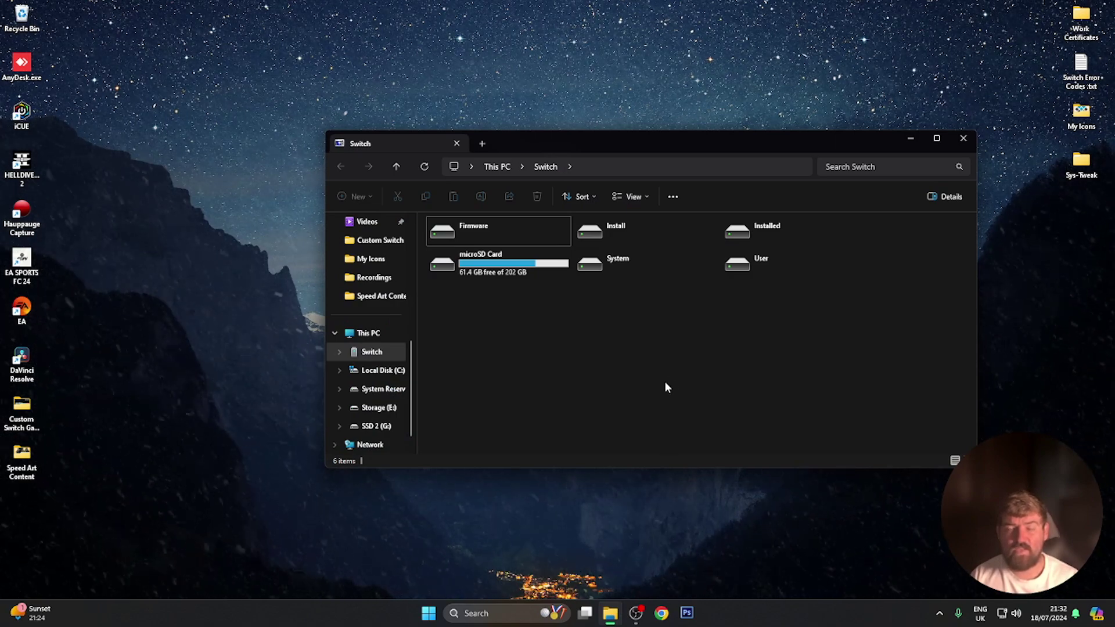
# In the Switch's Installed folder, select San Andreas's title ID 010065A014024000, then close Explorer.
pyautogui.doubleClick(777, 241)
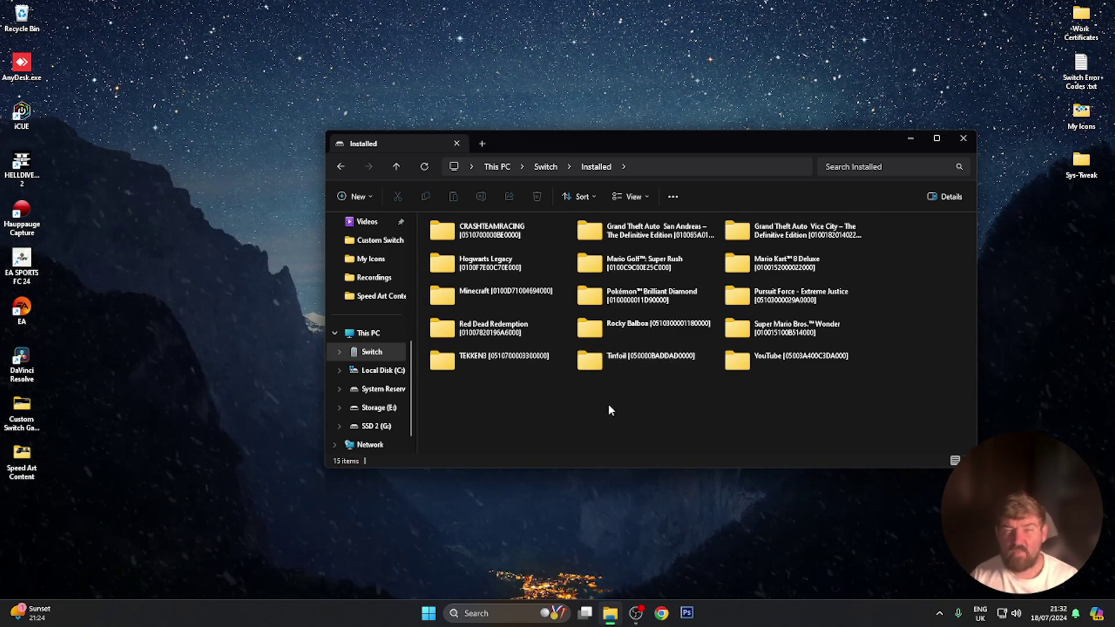
pyautogui.rightClick(652, 238)
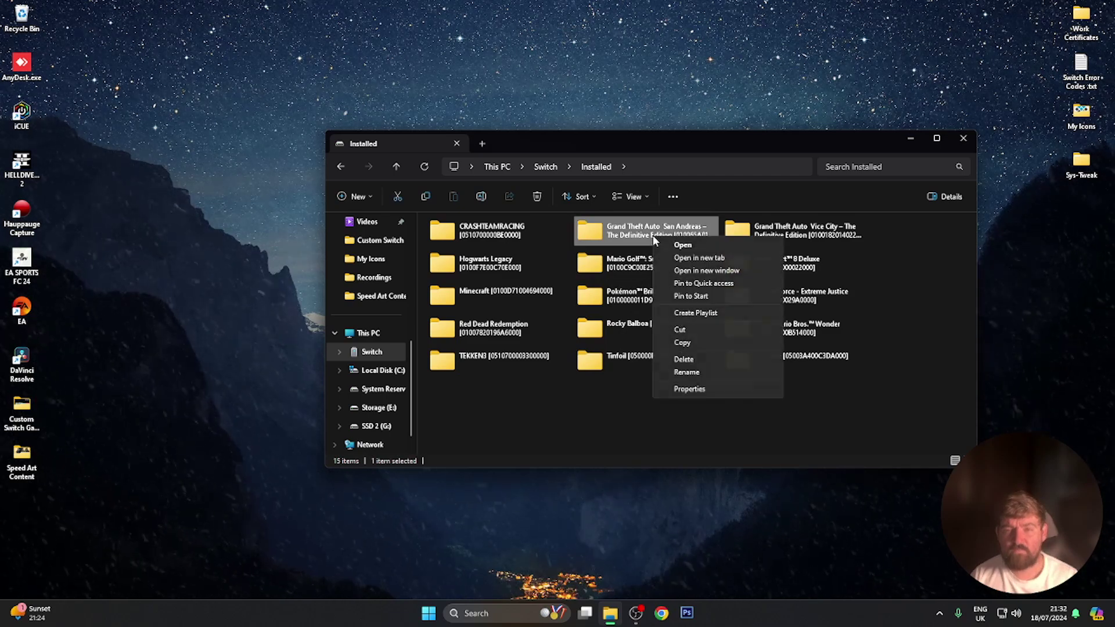
pyautogui.click(699, 370)
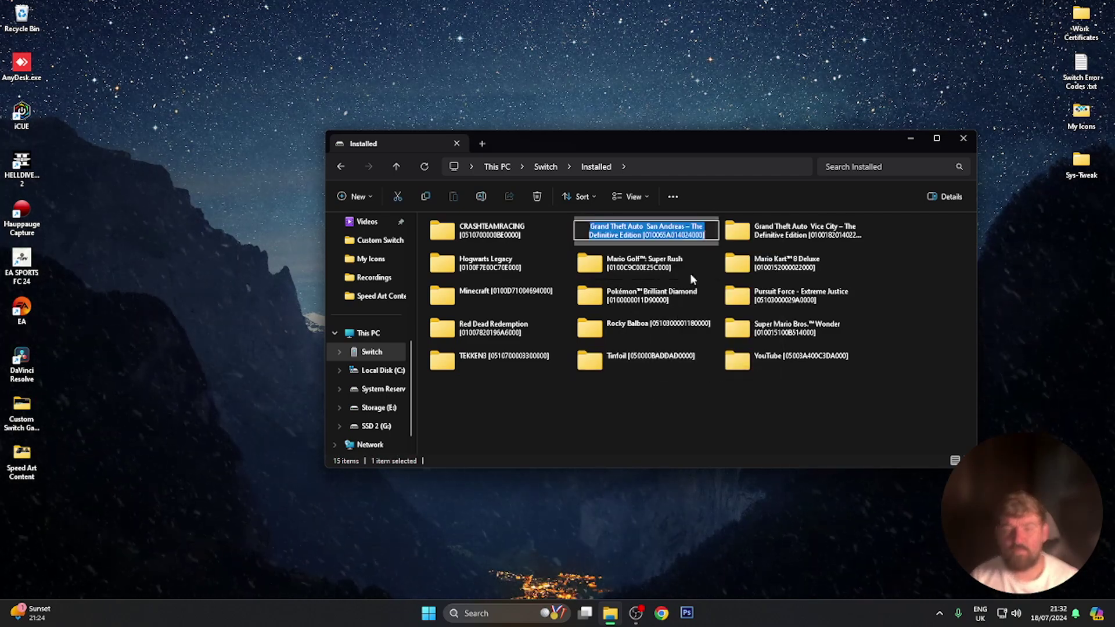
pyautogui.click(674, 238)
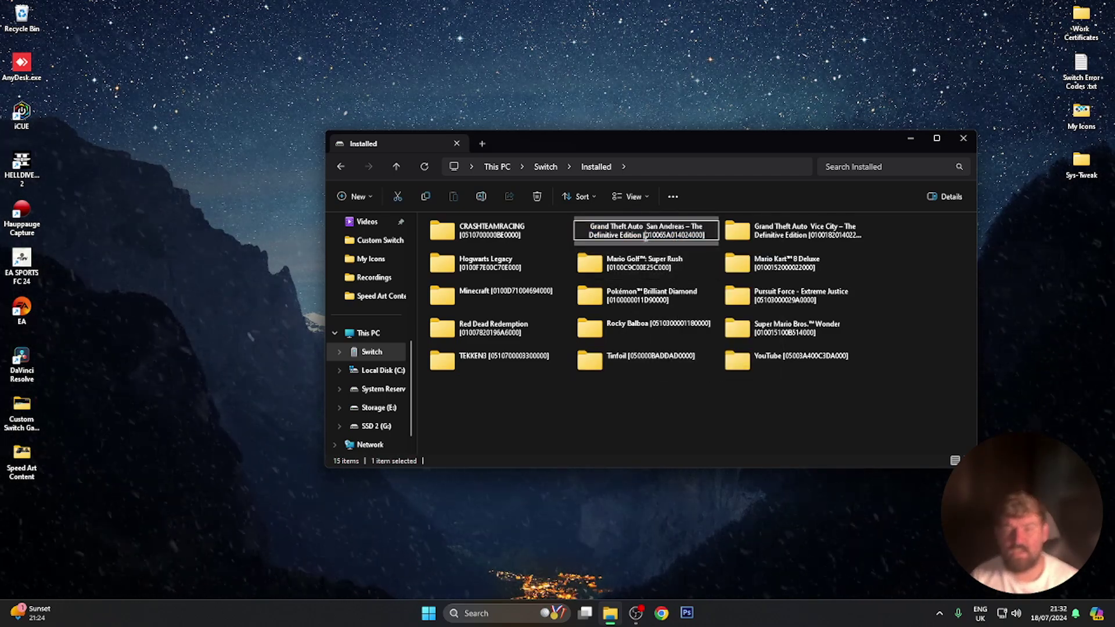
pyautogui.moveTo(646, 235); pyautogui.dragTo(702, 247)
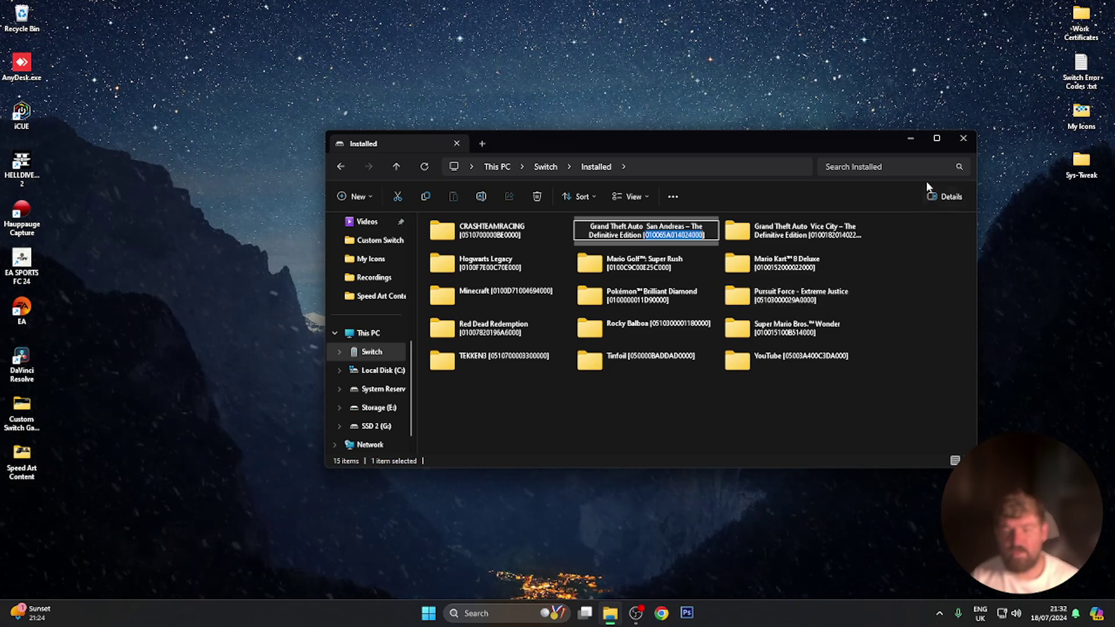
pyautogui.click(966, 143)
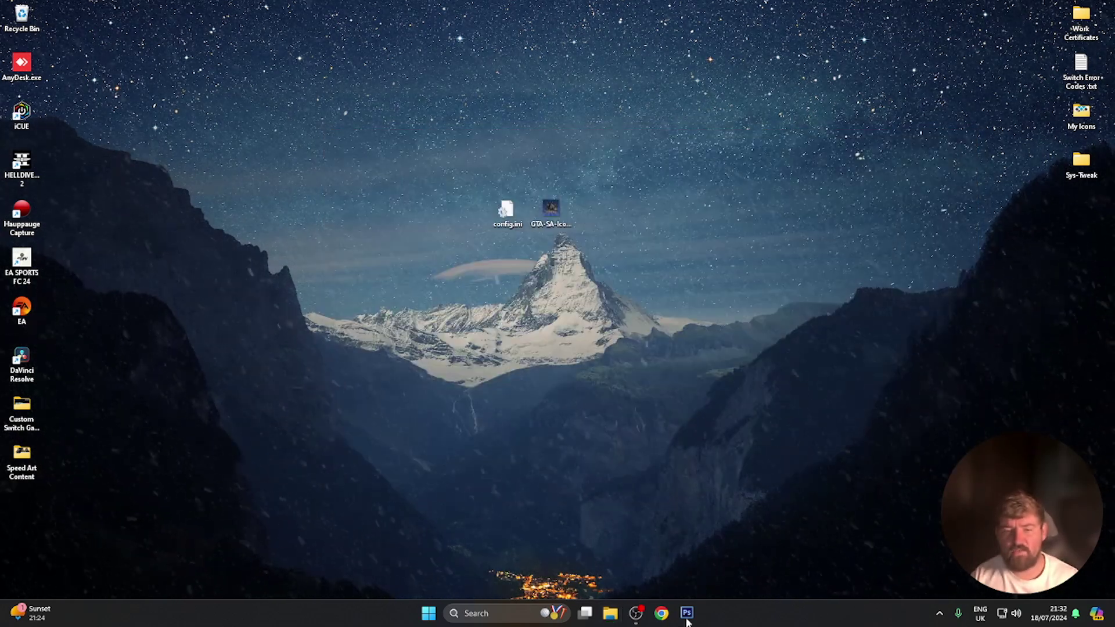
# Open tinfoil.io in the Chrome browser.
pyautogui.click(662, 614)
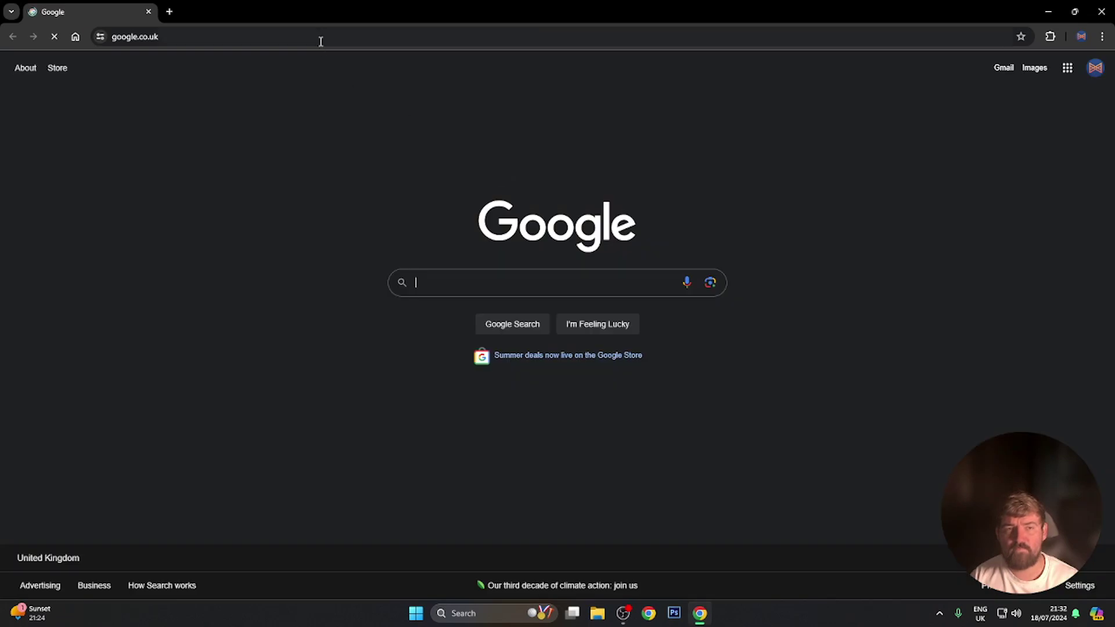
pyautogui.click(319, 38)
pyautogui.write('tinfoil')
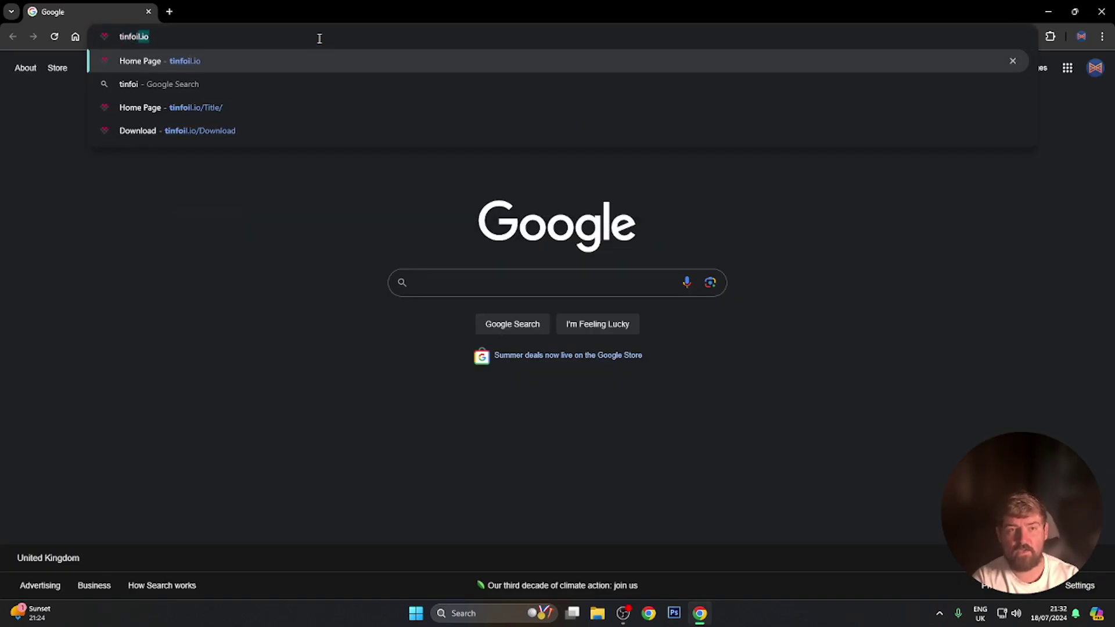
pyautogui.write('.io')
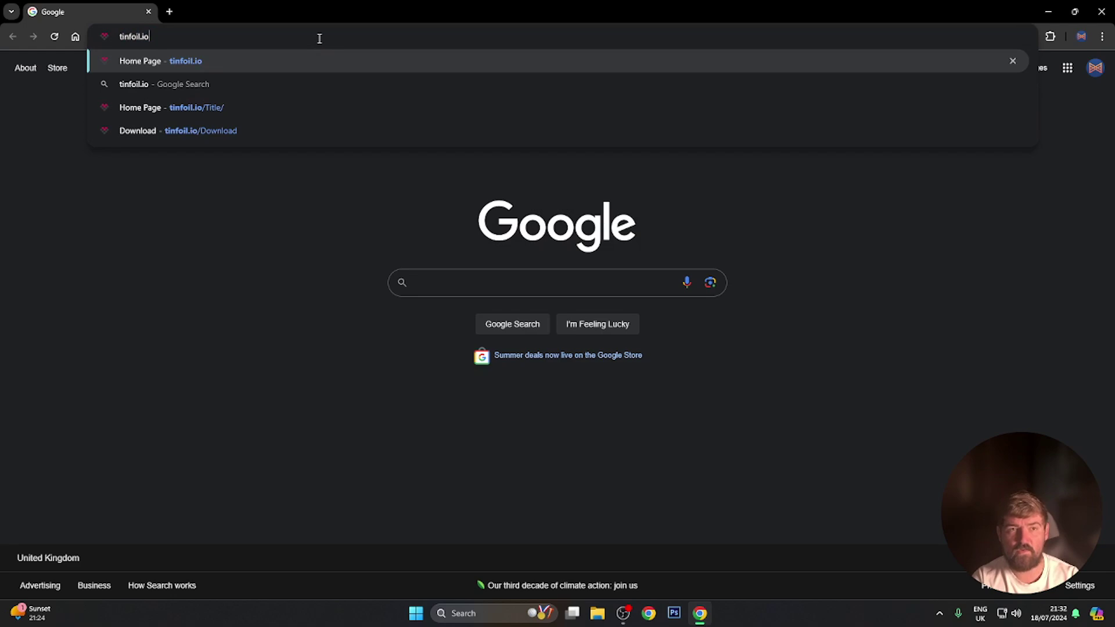
pyautogui.press('Return')
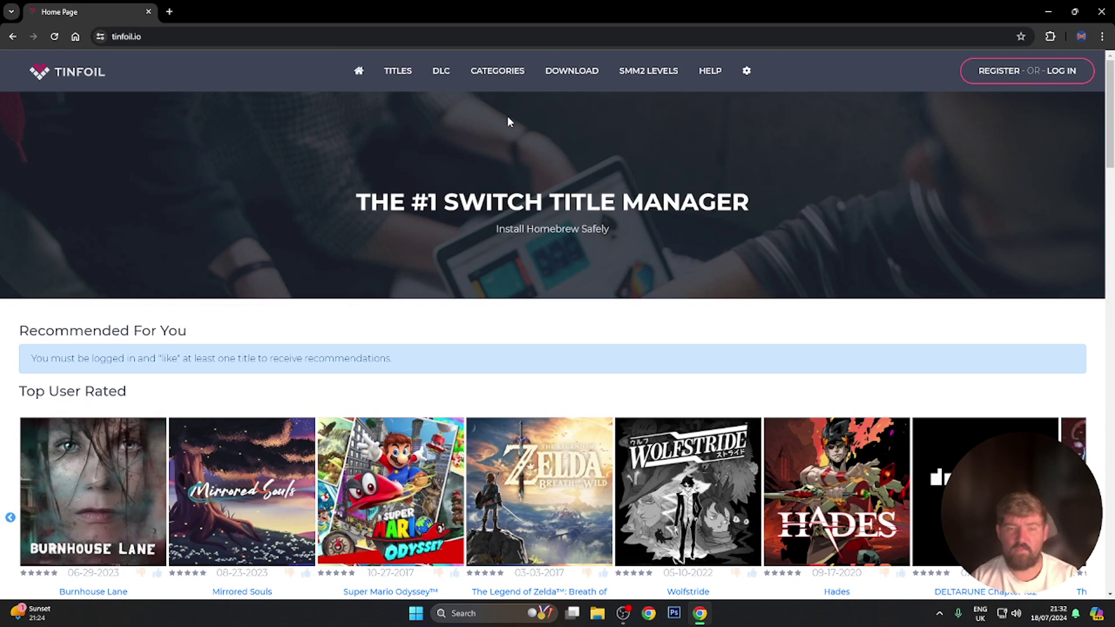
# Search the Titles list for 'Grand Theft' and highlight San Andreas's ID 010065A014024000.
pyautogui.click(407, 78)
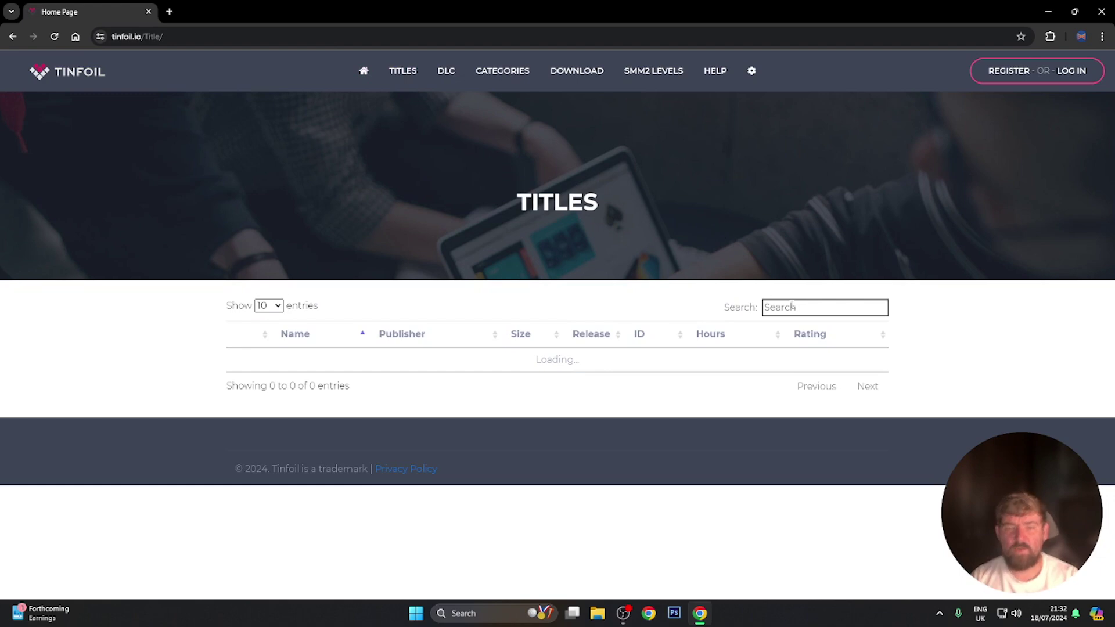
pyautogui.write('Grand Theft Auto')
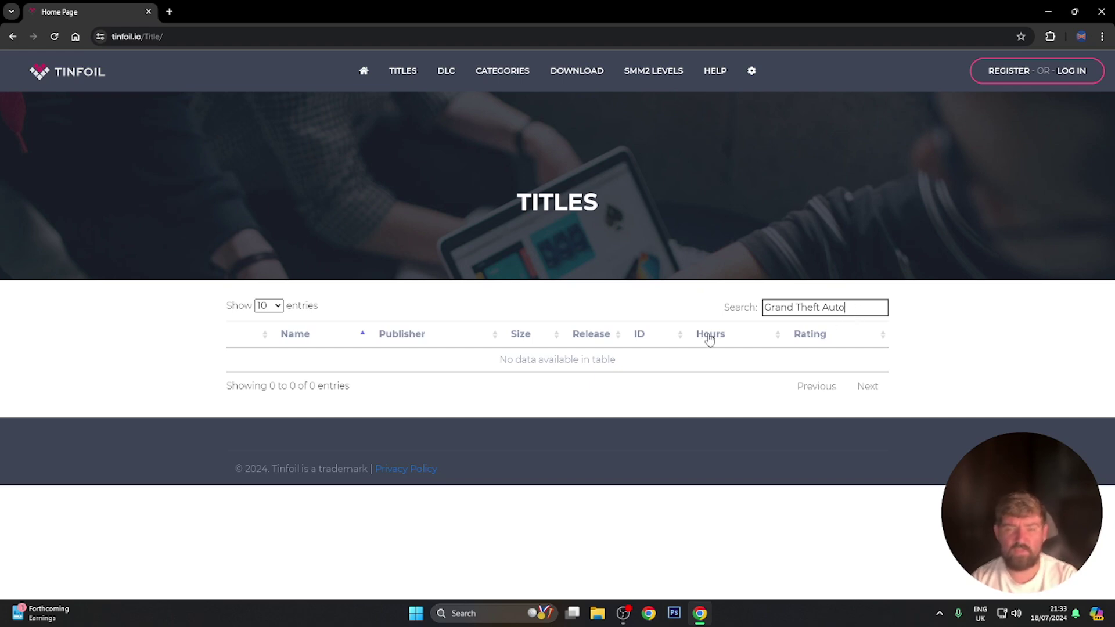
pyautogui.moveTo(838, 312); pyautogui.dragTo(755, 306)
pyautogui.press('BackSpace')
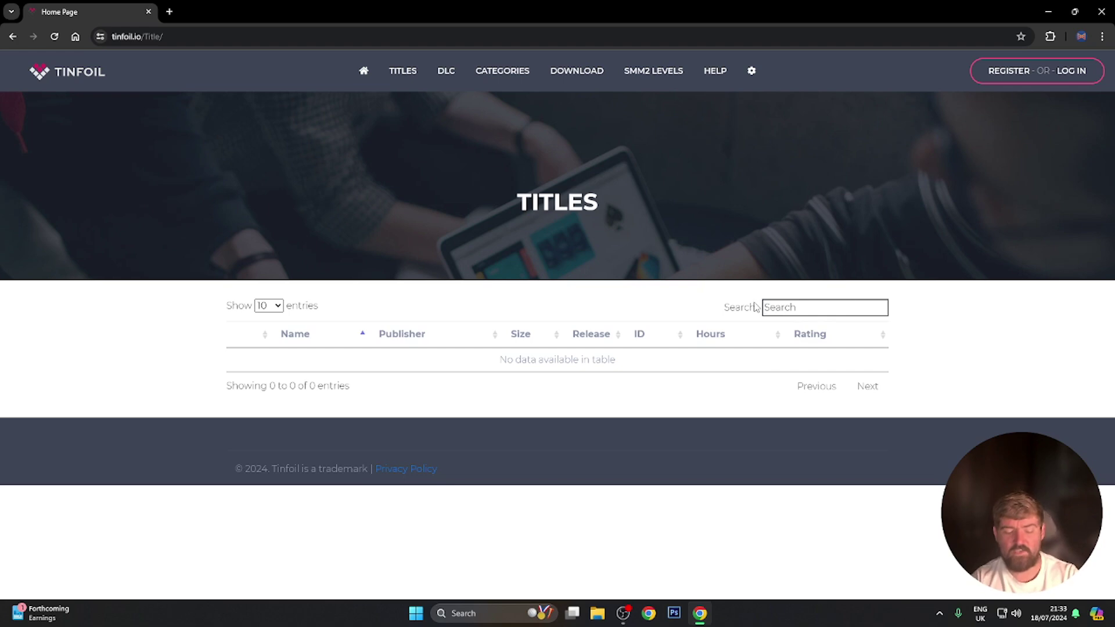
pyautogui.write('GTA')
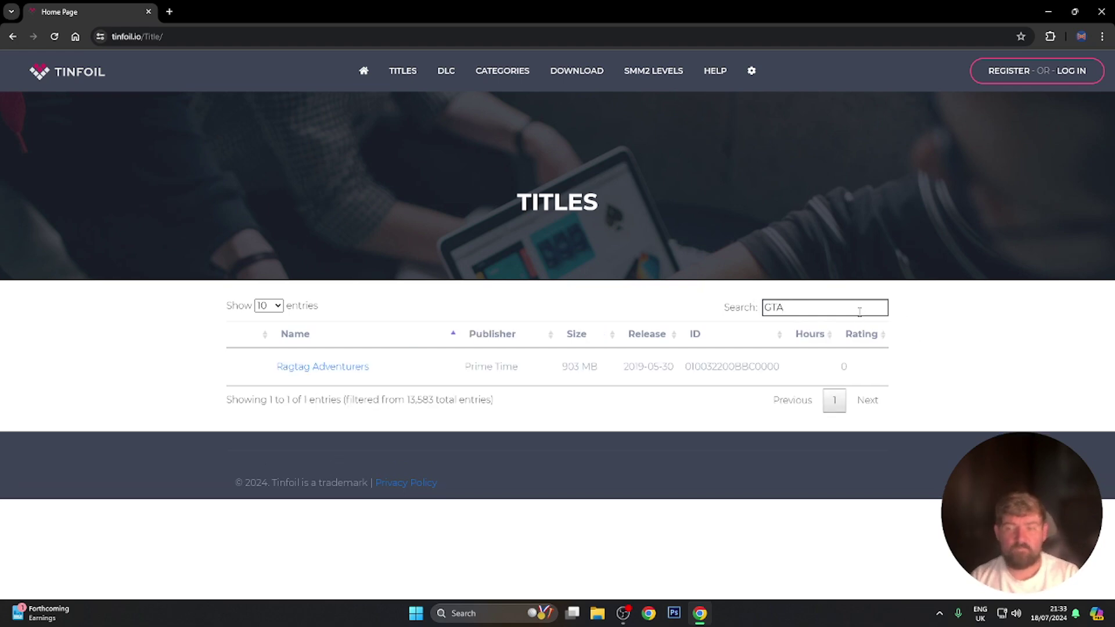
pyautogui.moveTo(827, 307); pyautogui.dragTo(654, 289)
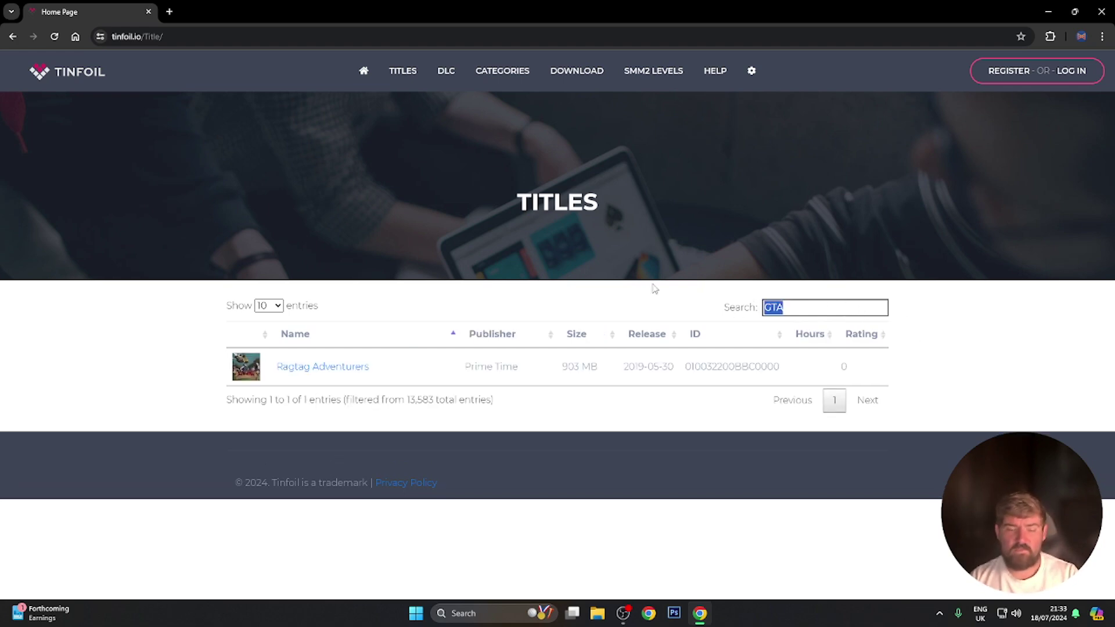
pyautogui.write('Grand ')
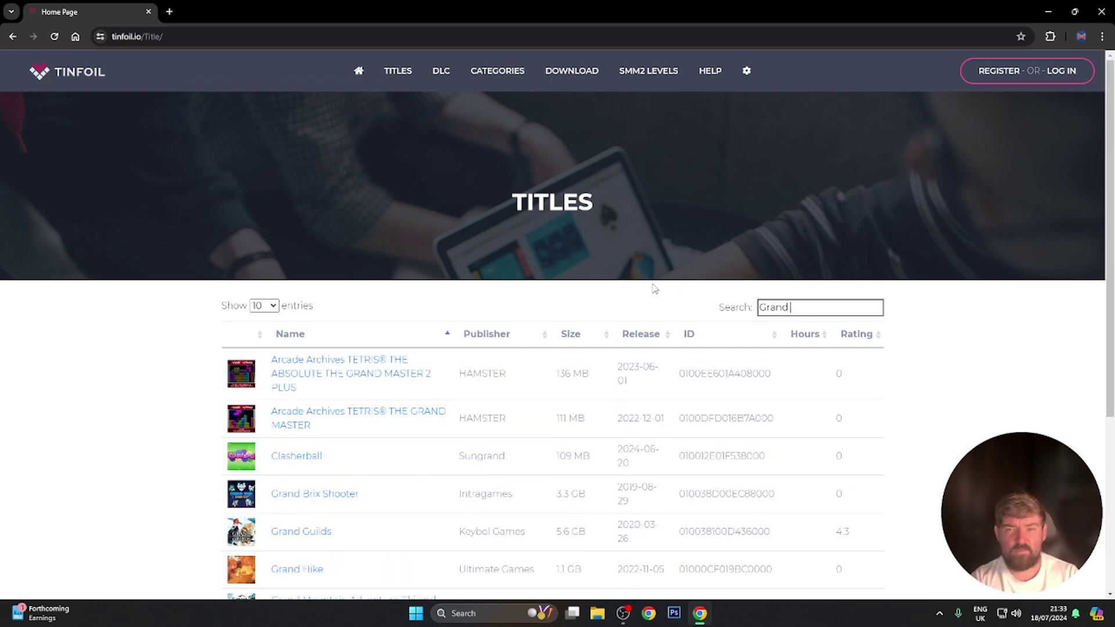
pyautogui.write('Theft')
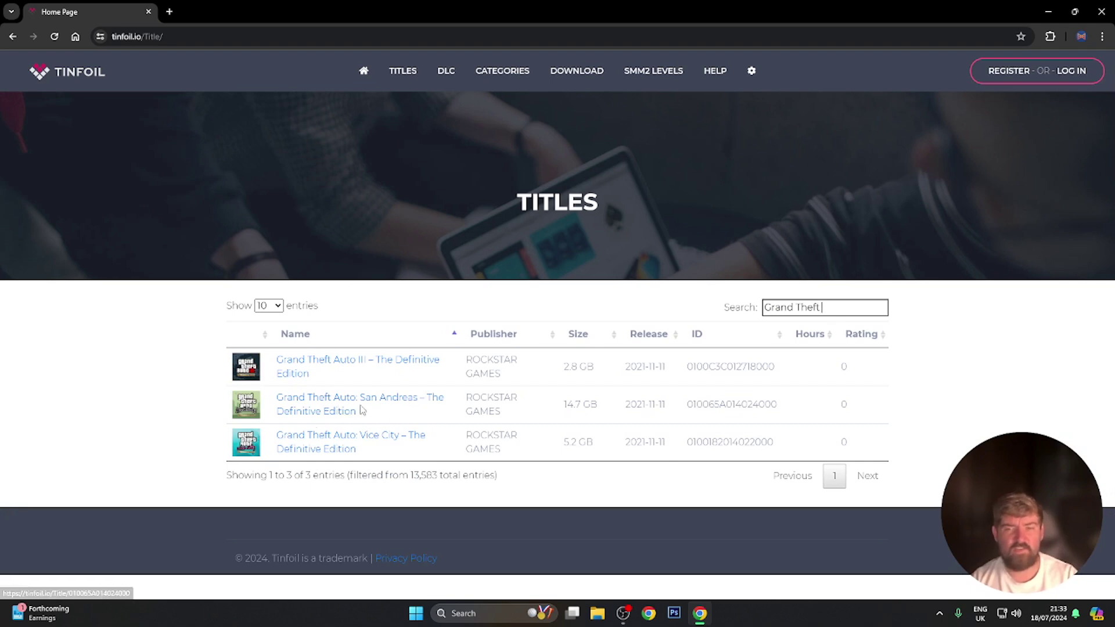
pyautogui.moveTo(685, 410); pyautogui.dragTo(798, 410)
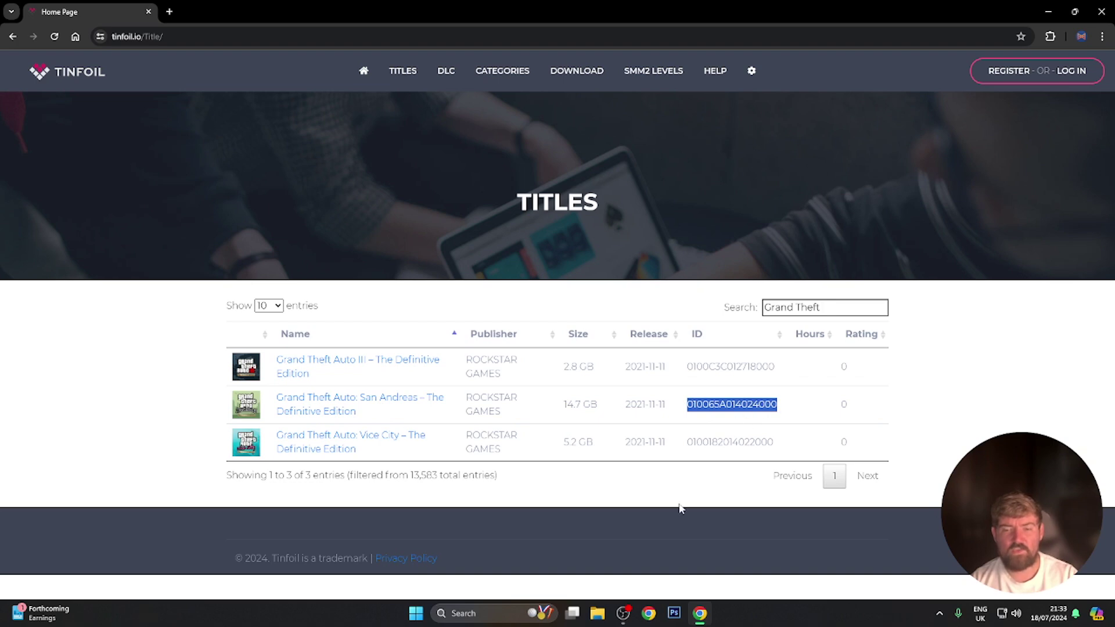
pyautogui.click(598, 614)
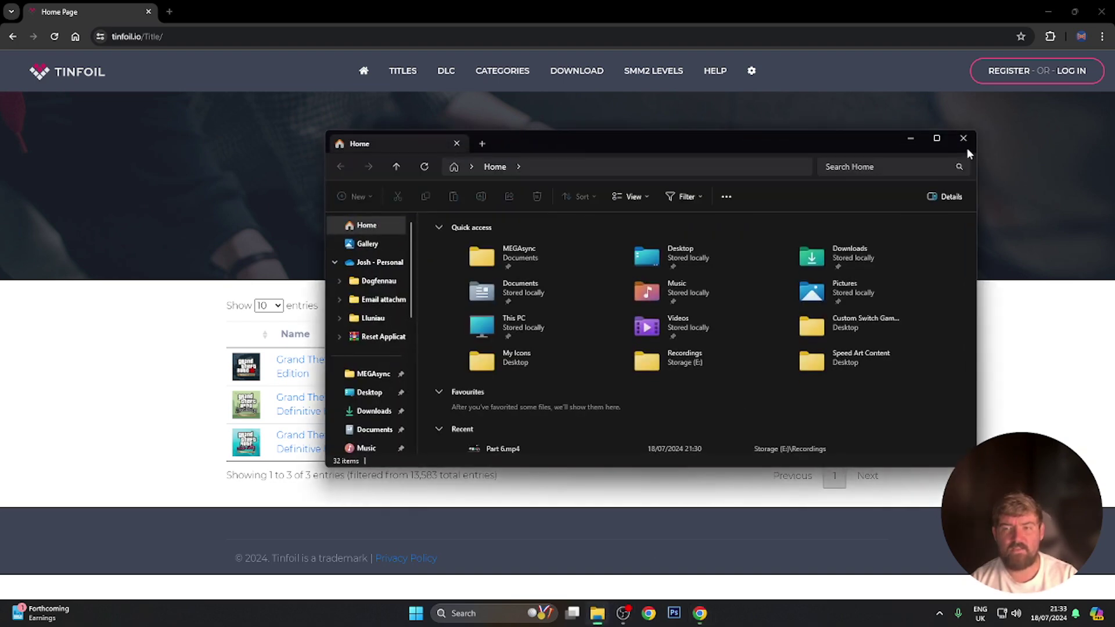
# Close the File Explorer Home window to return to the desktop.
pyautogui.click(967, 148)
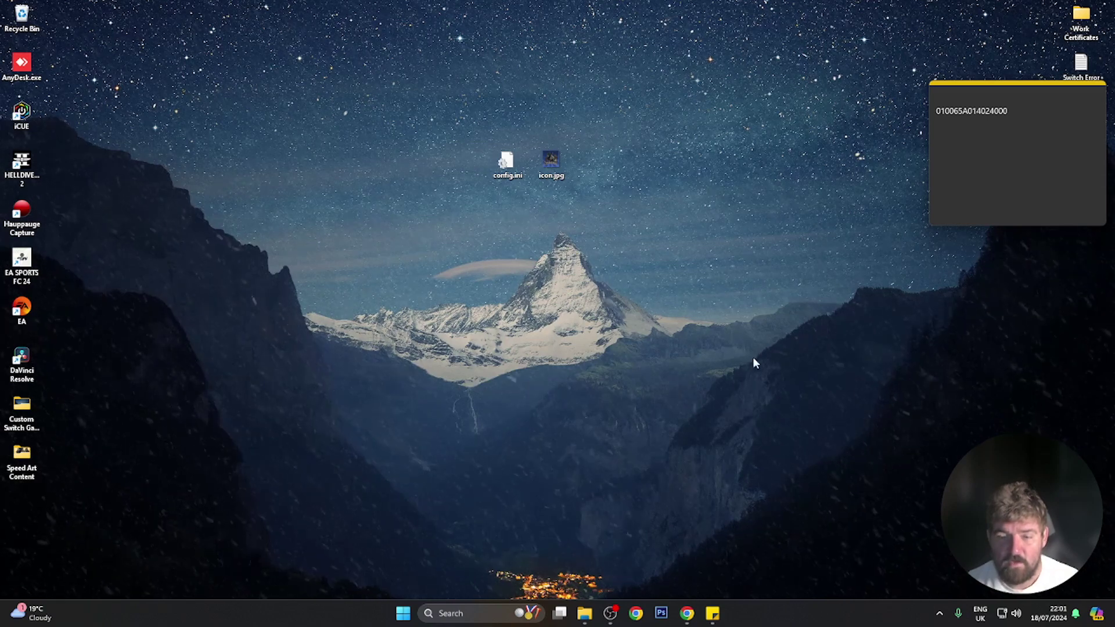
# Go to the SD card's atmosphere\contents folder and create a new folder there.
pyautogui.click(586, 613)
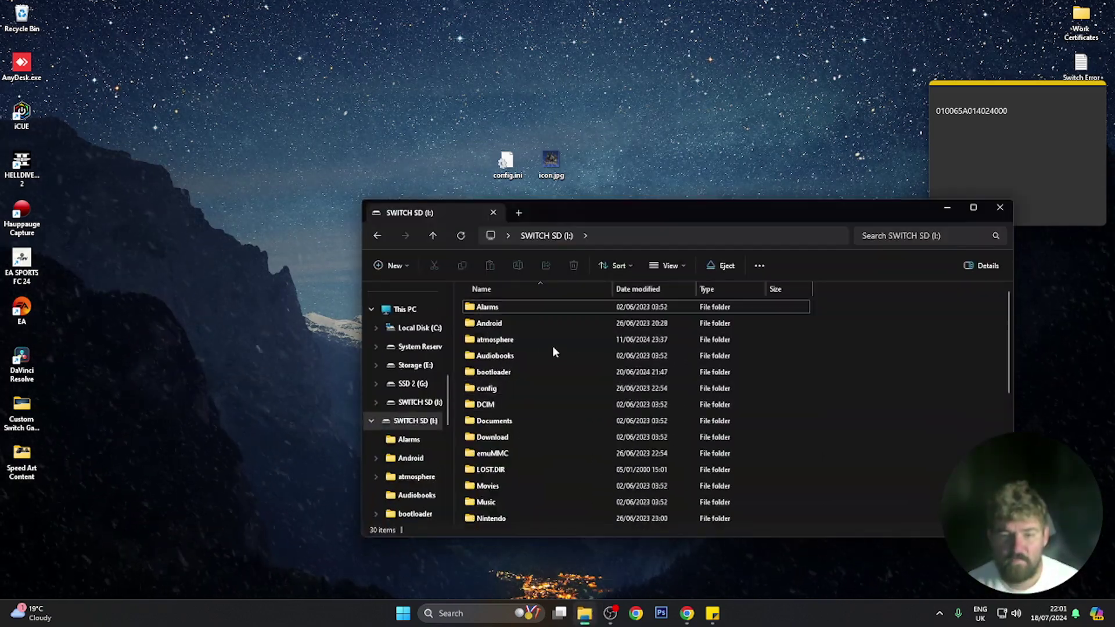
pyautogui.doubleClick(505, 343)
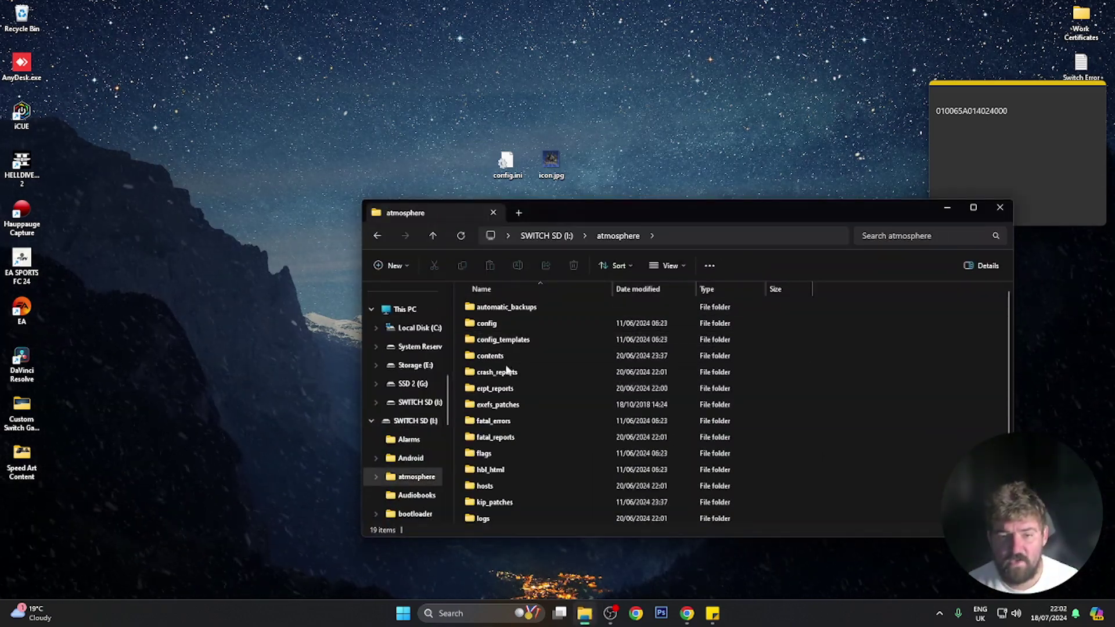
pyautogui.doubleClick(502, 357)
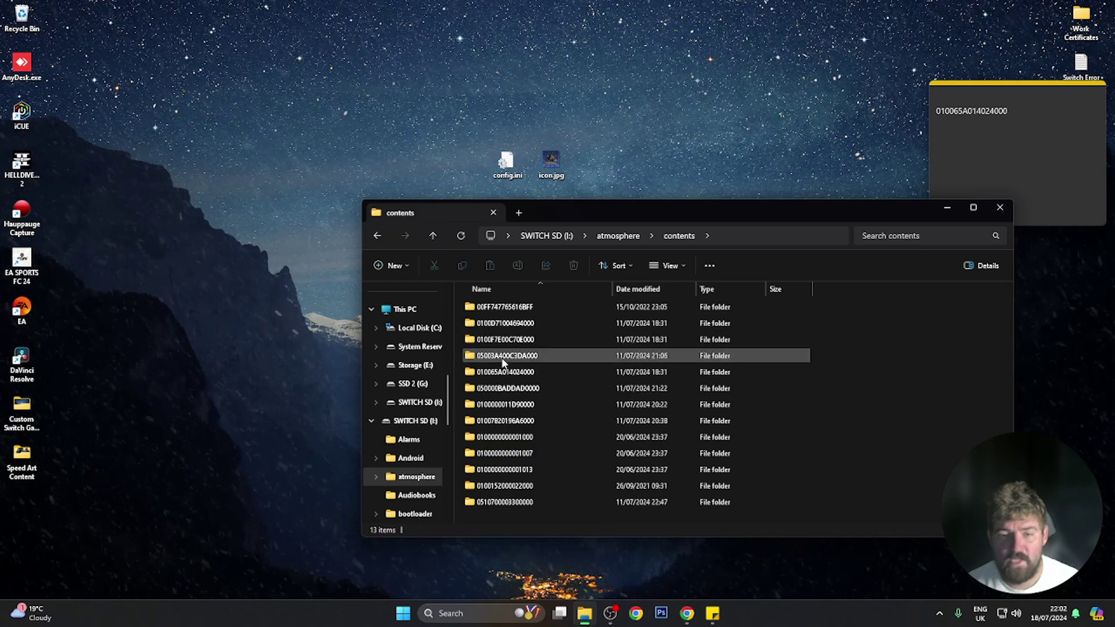
pyautogui.rightClick(843, 473)
pyautogui.click(900, 492)
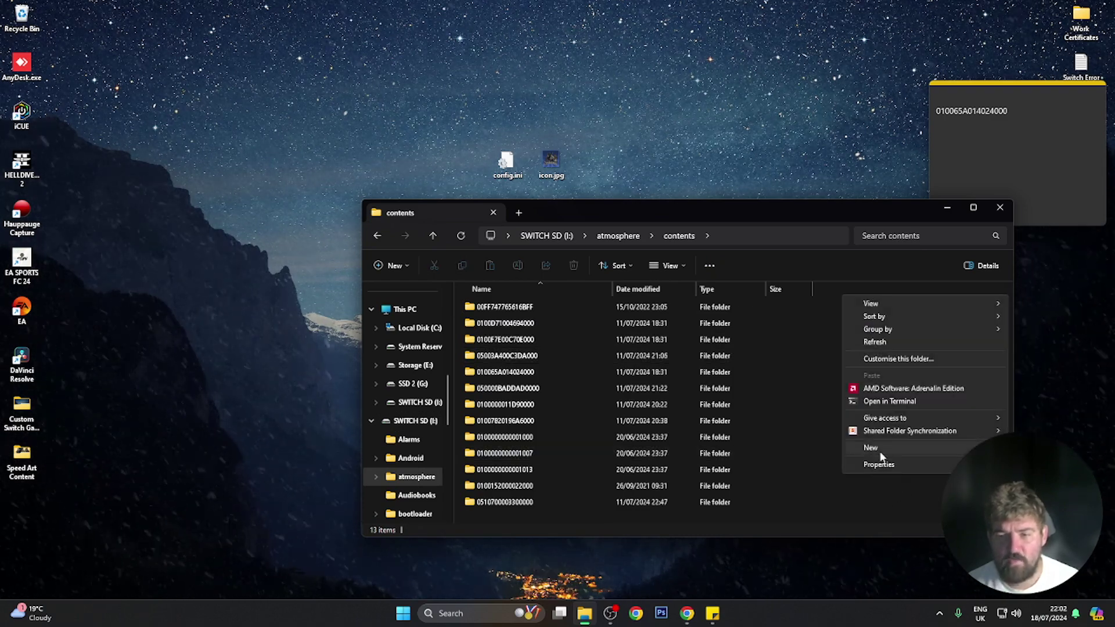
pyautogui.moveTo(938, 454)
pyautogui.click(750, 451)
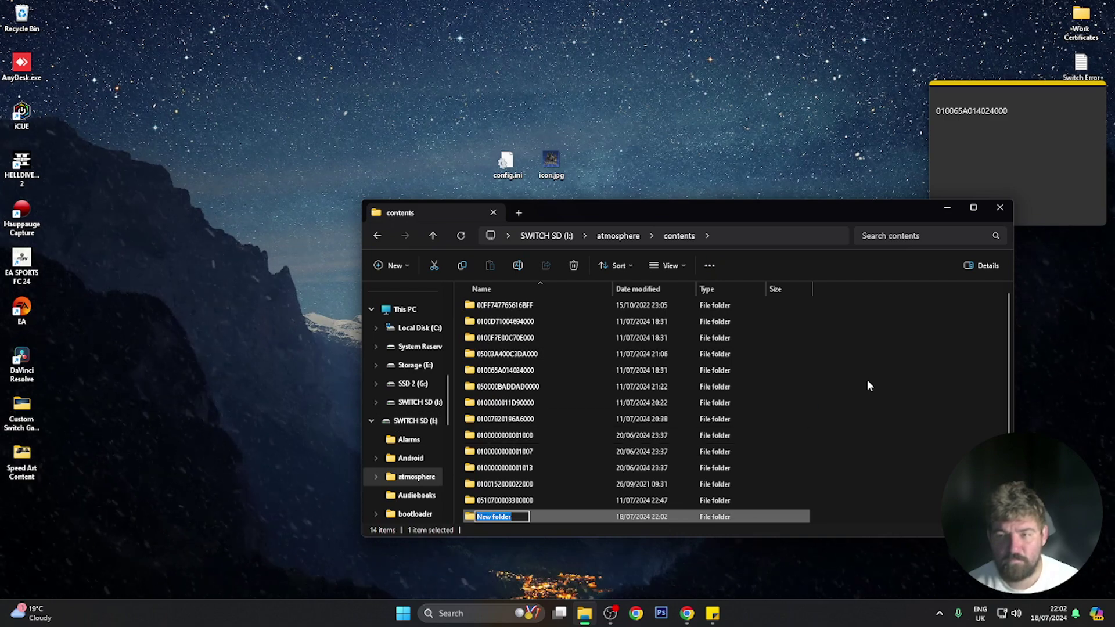
# Rename the new folder to title ID 010065A014024000, copied from the note.
pyautogui.click(1032, 197)
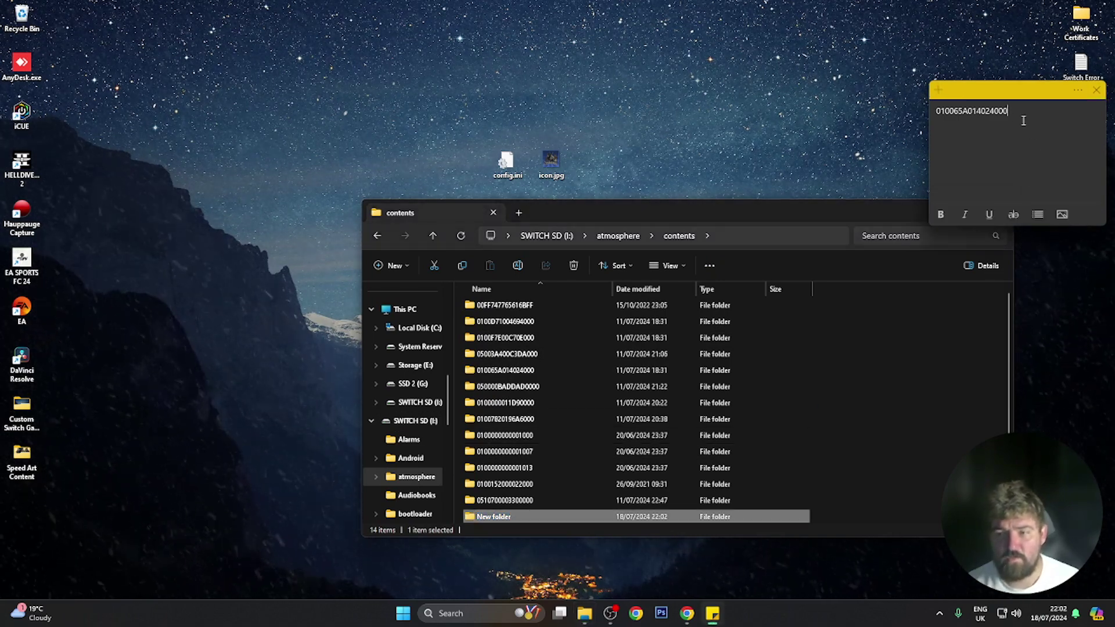
pyautogui.moveTo(1018, 113); pyautogui.dragTo(935, 113)
pyautogui.hotkey('ctrl', 'c')
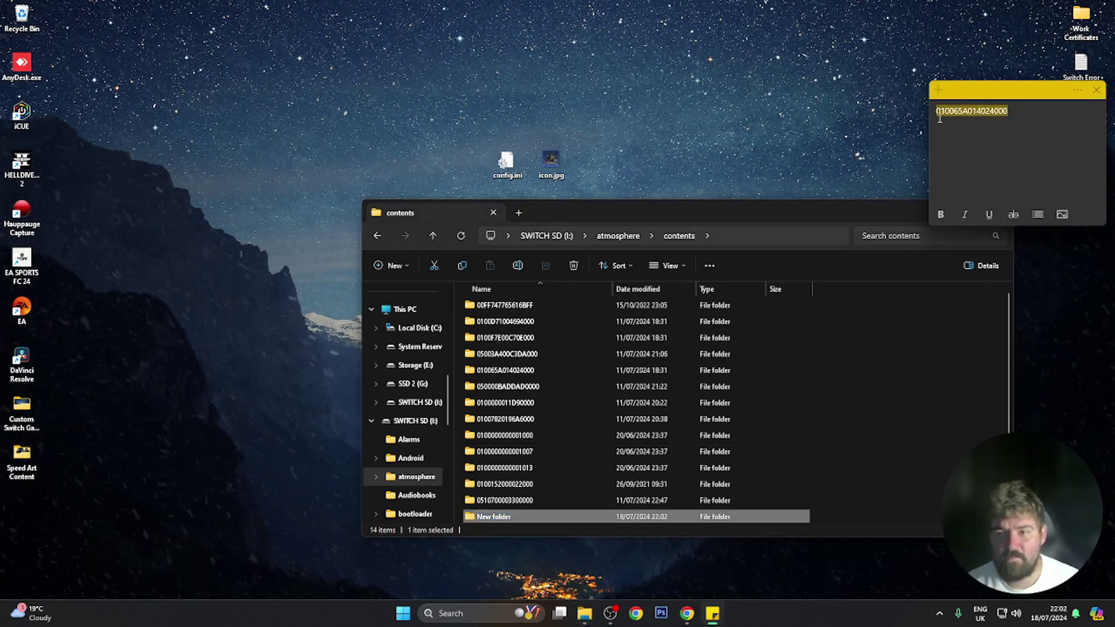
pyautogui.rightClick(954, 112)
pyautogui.click(986, 123)
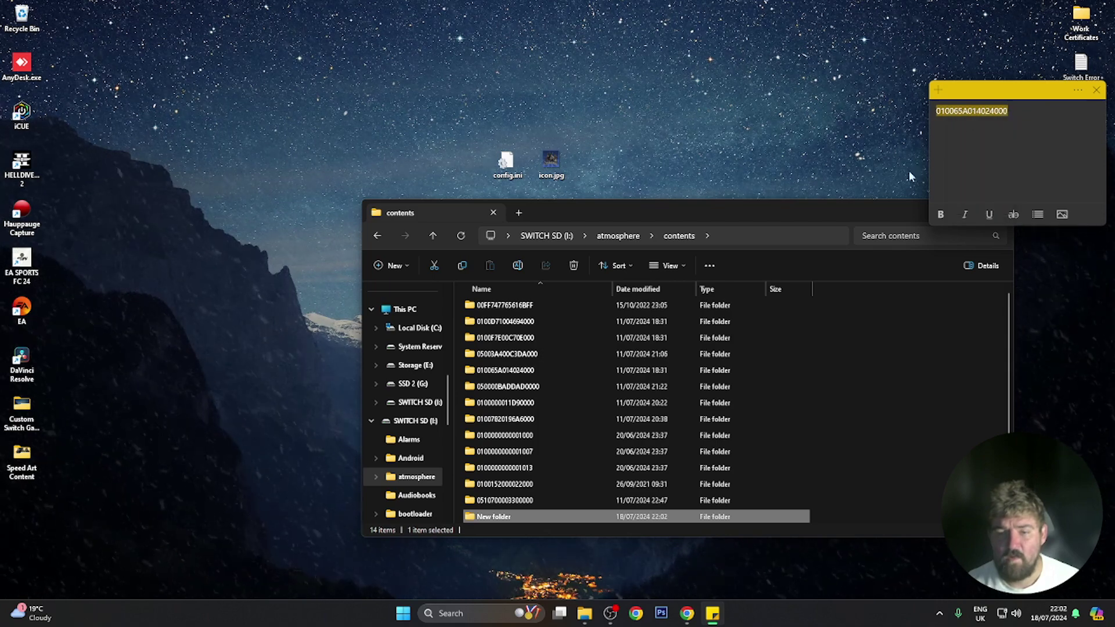
pyautogui.rightClick(528, 517)
pyautogui.click(592, 504)
pyautogui.click(587, 490)
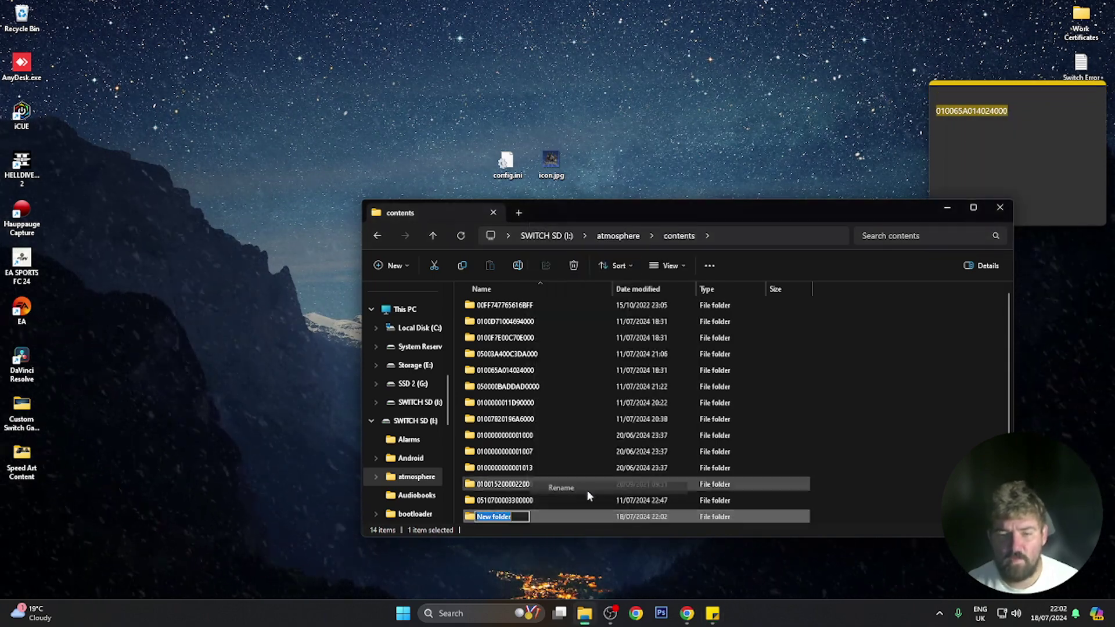
pyautogui.hotkey('ctrl', 'v')
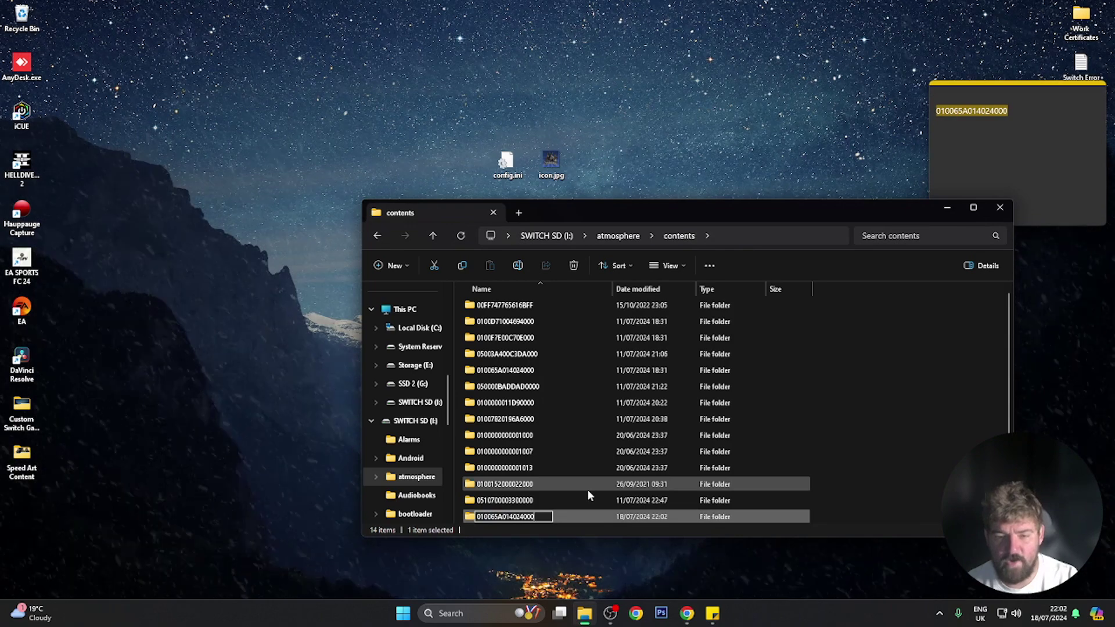
pyautogui.press('Return')
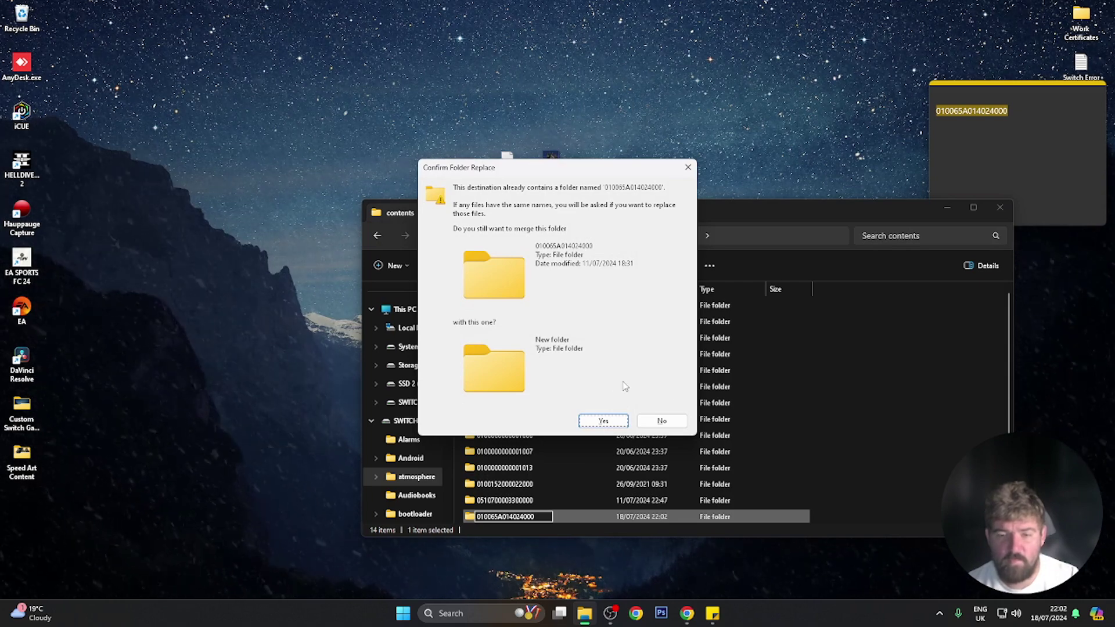
# Decline merging with the existing 010065A014024000 folder and delete the new folder.
pyautogui.click(662, 420)
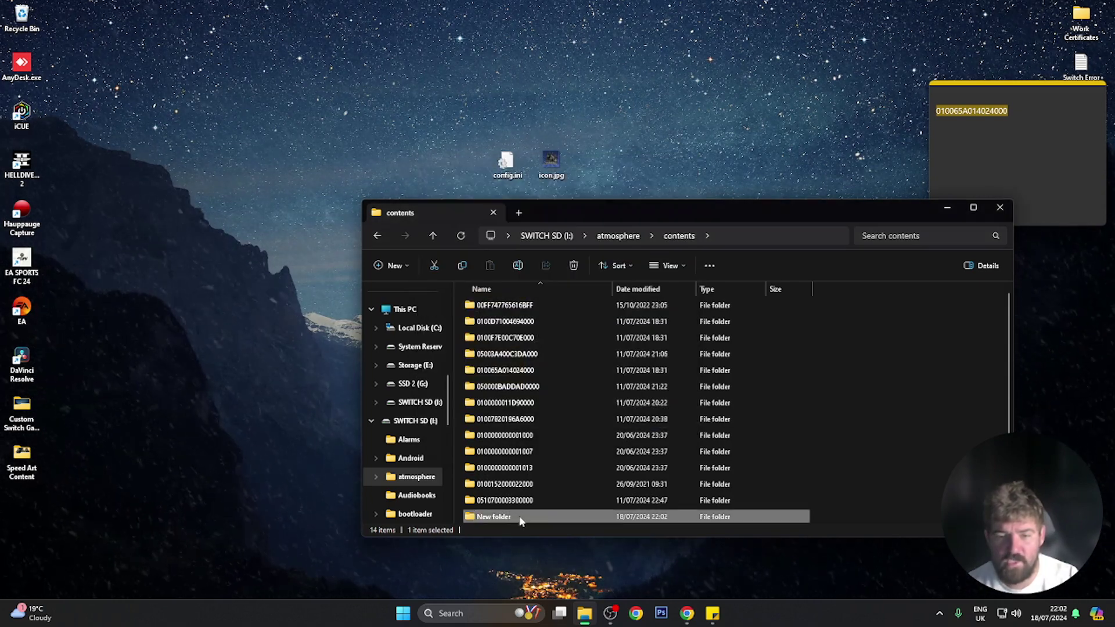
pyautogui.press('Delete')
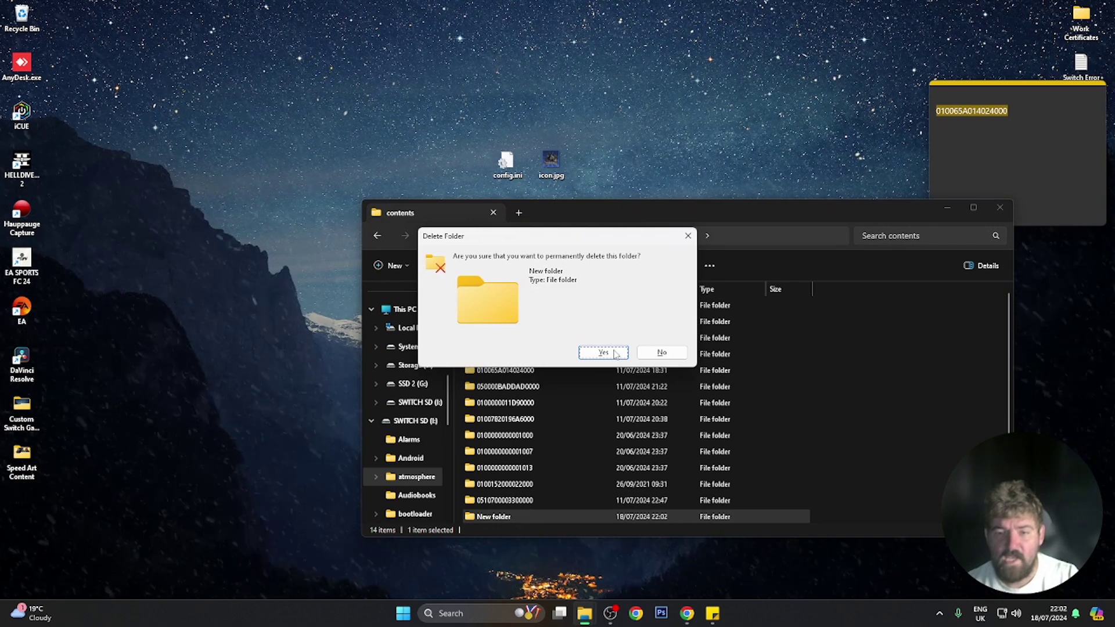
pyautogui.click(604, 353)
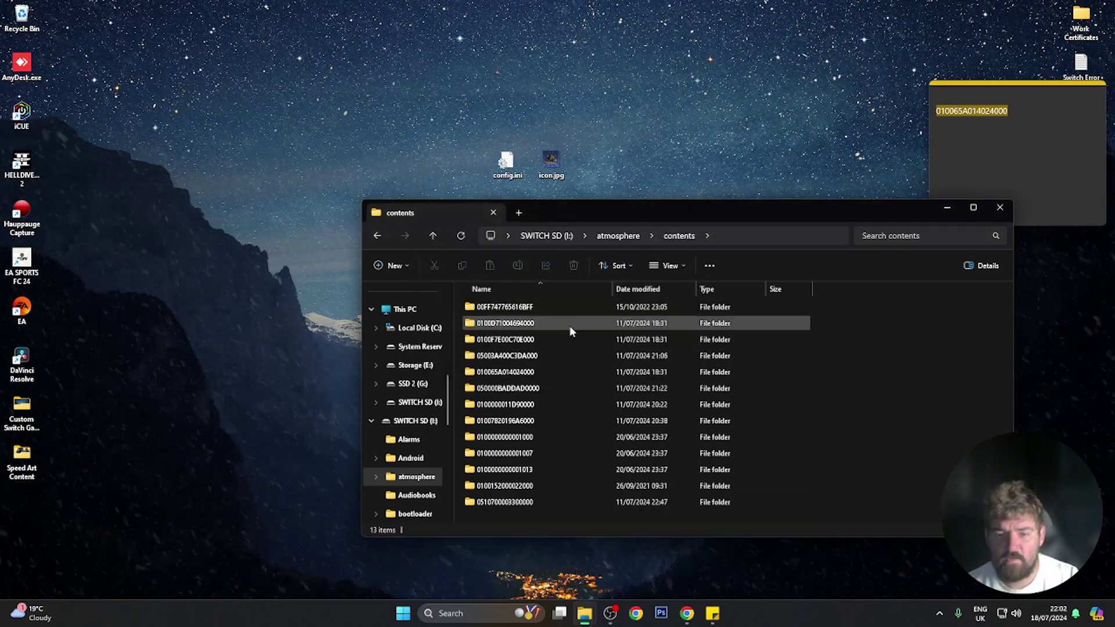
# Copy config.ini and icon.jpg from the desktop into the 010065A014024000 folder.
pyautogui.doubleClick(518, 372)
pyautogui.click(601, 161)
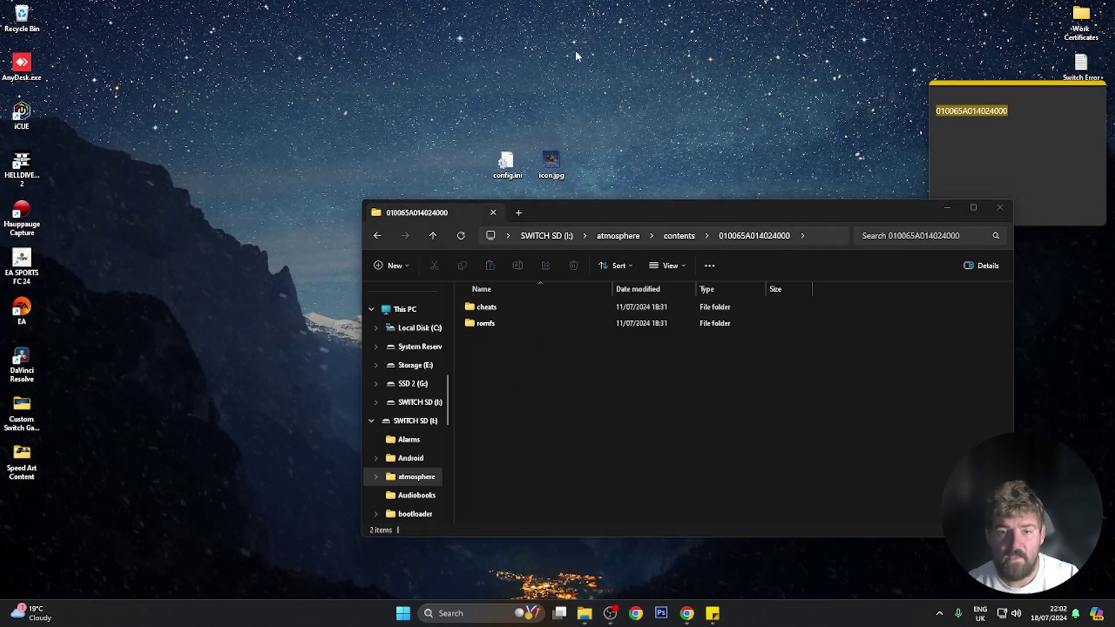
pyautogui.moveTo(508, 165); pyautogui.dragTo(509, 372)
pyautogui.click(542, 158)
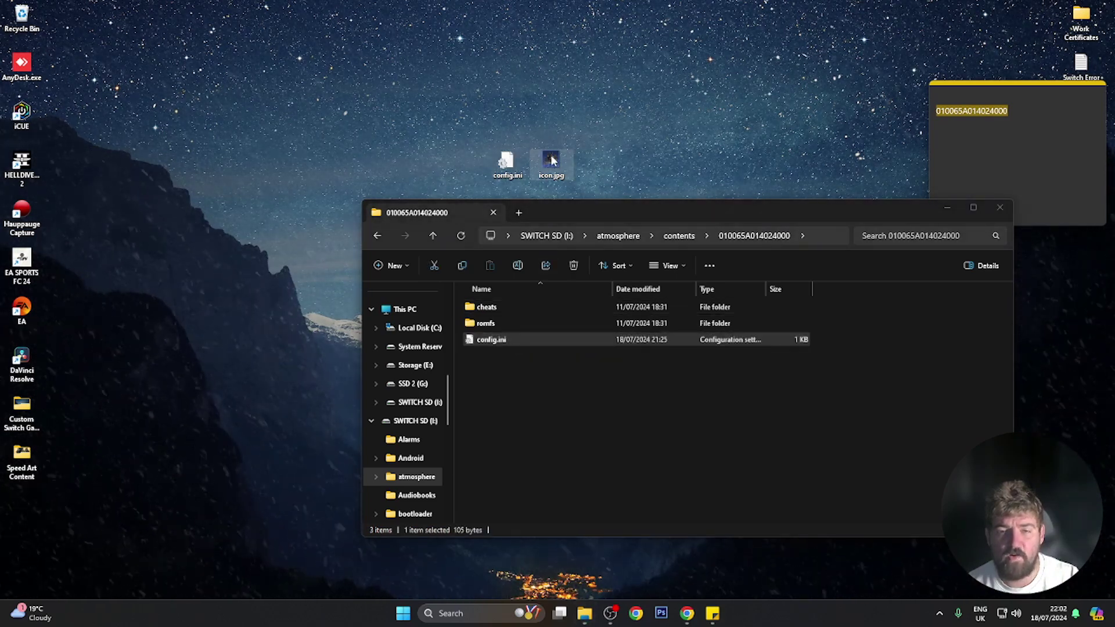
pyautogui.moveTo(570, 305); pyautogui.dragTo(511, 366)
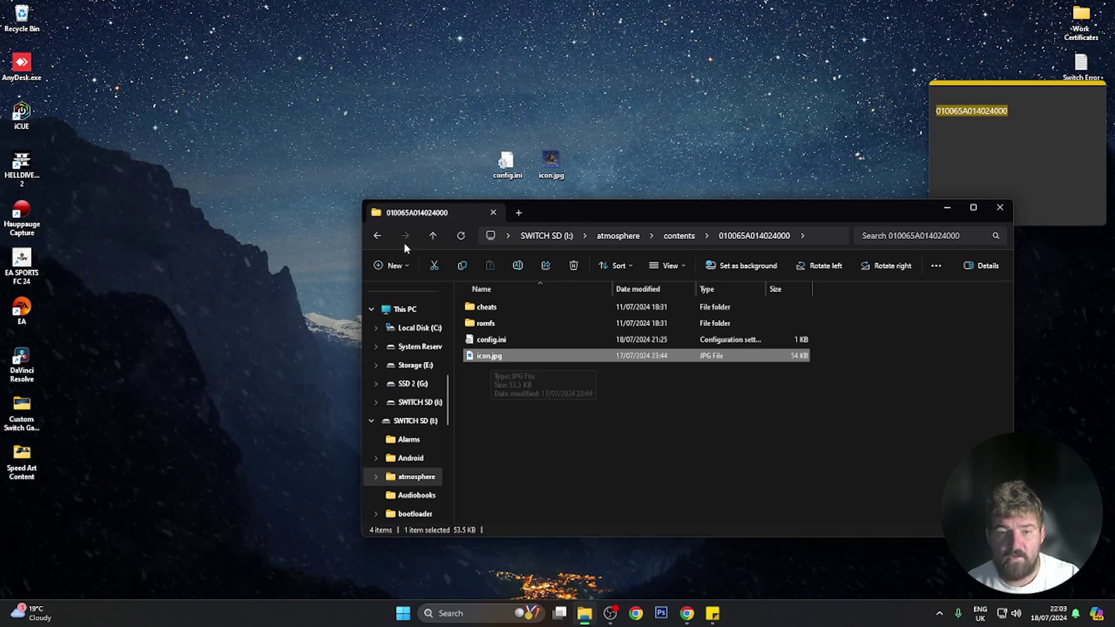
# Close File Explorer and safely eject the SWITCH SD card from the system tray.
pyautogui.click(377, 235)
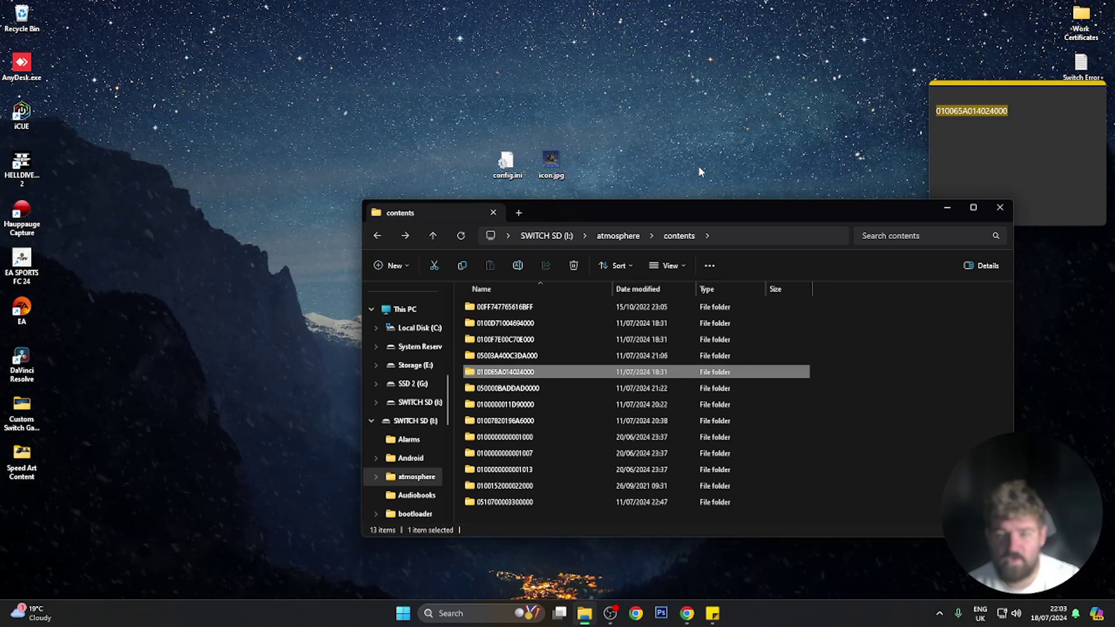
pyautogui.click(1000, 207)
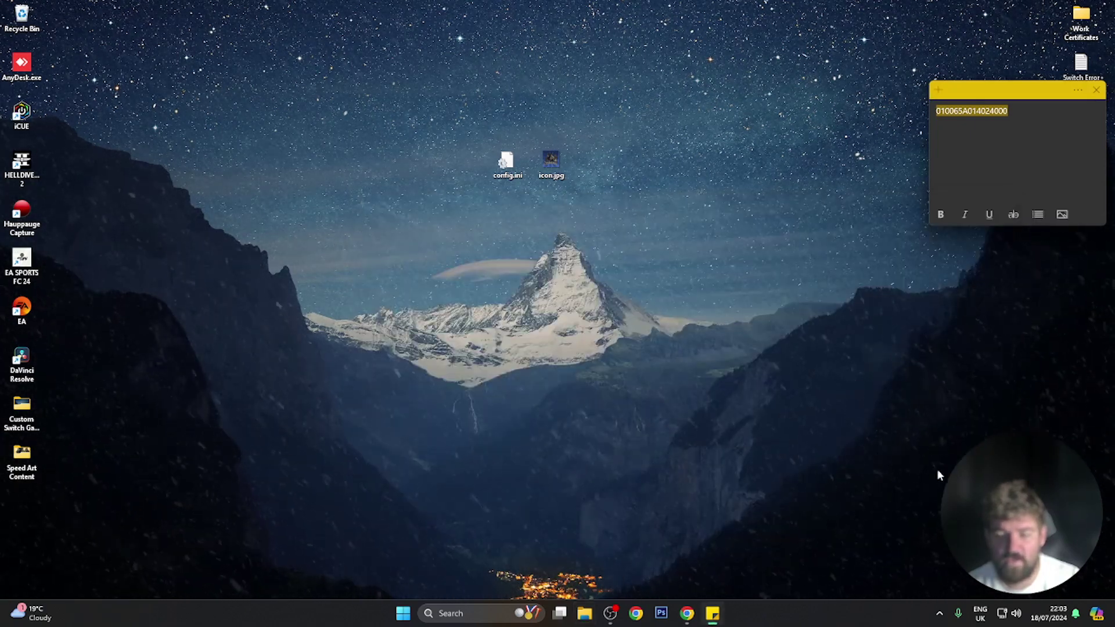
pyautogui.click(937, 613)
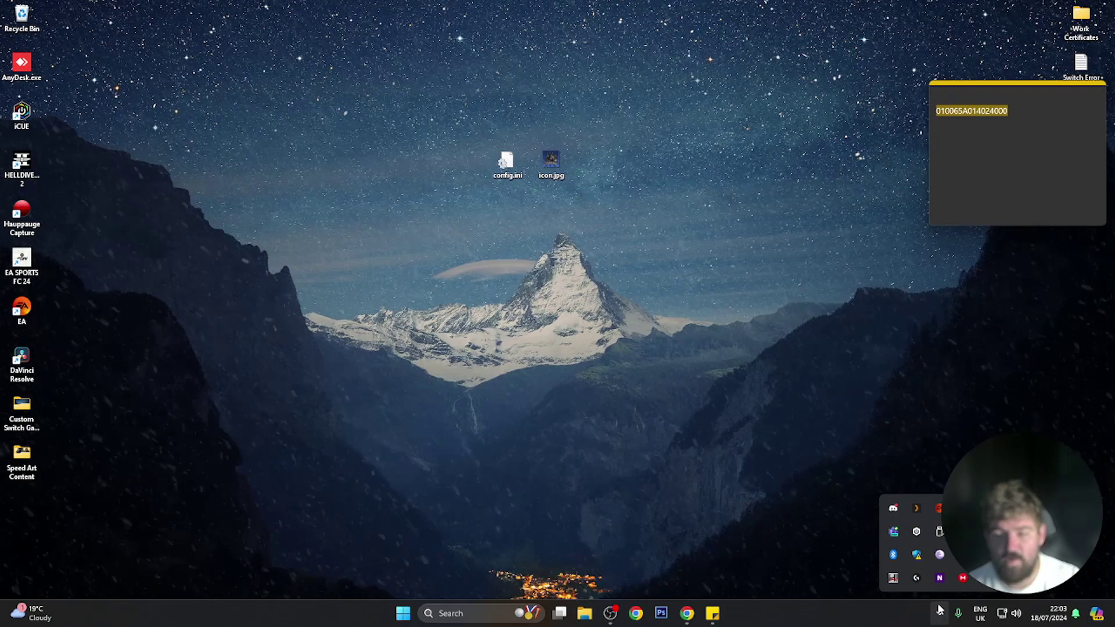
pyautogui.click(940, 532)
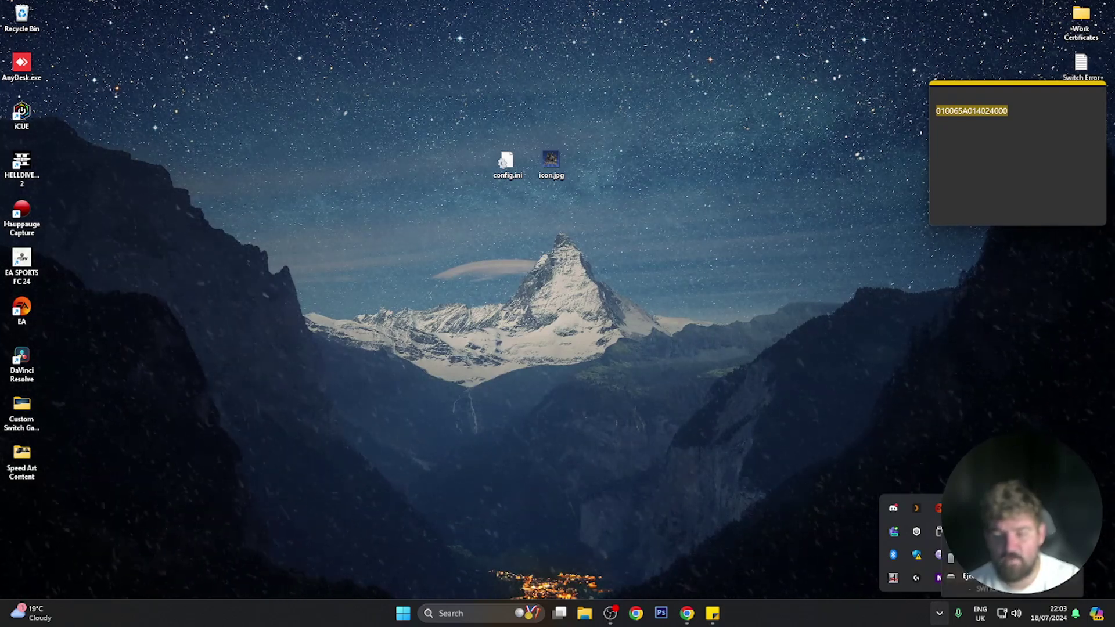
pyautogui.click(973, 576)
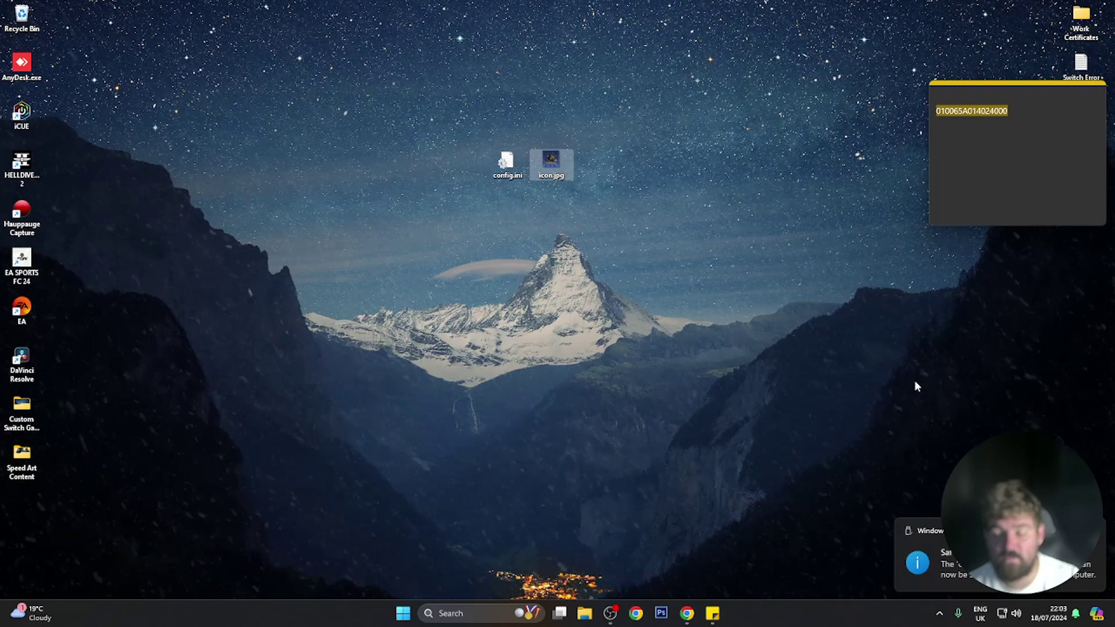